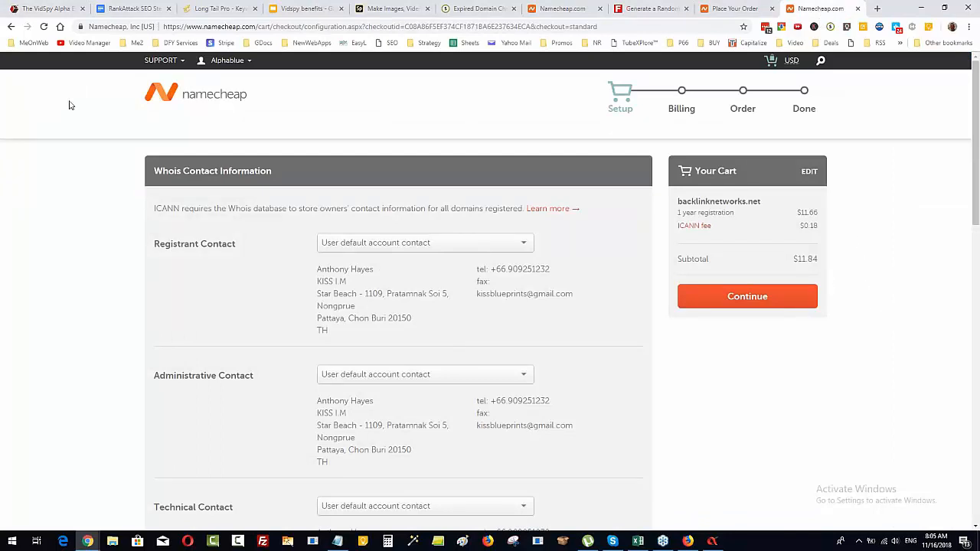
Set the Registrant Contact of the domain checkout to "Add new contact"
left_click(733, 10)
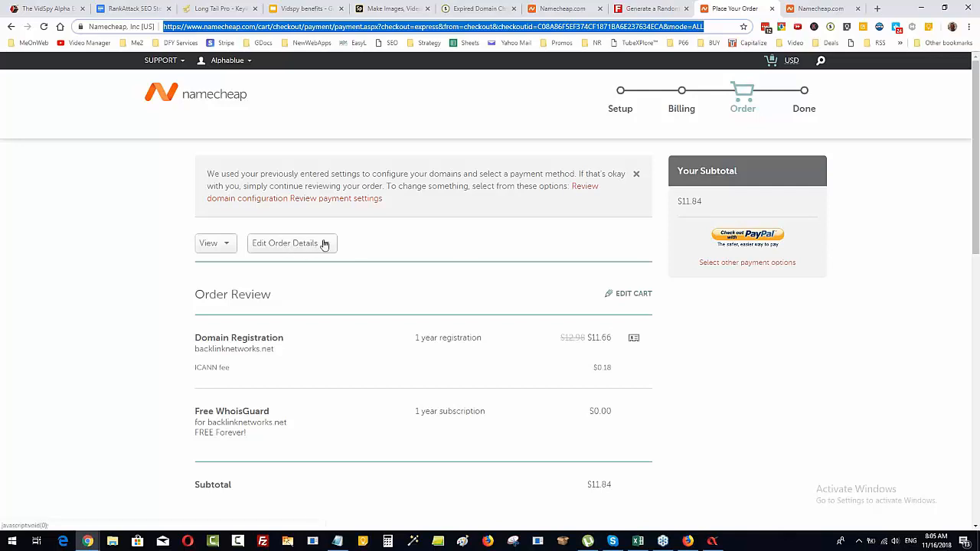
left_click(835, 9)
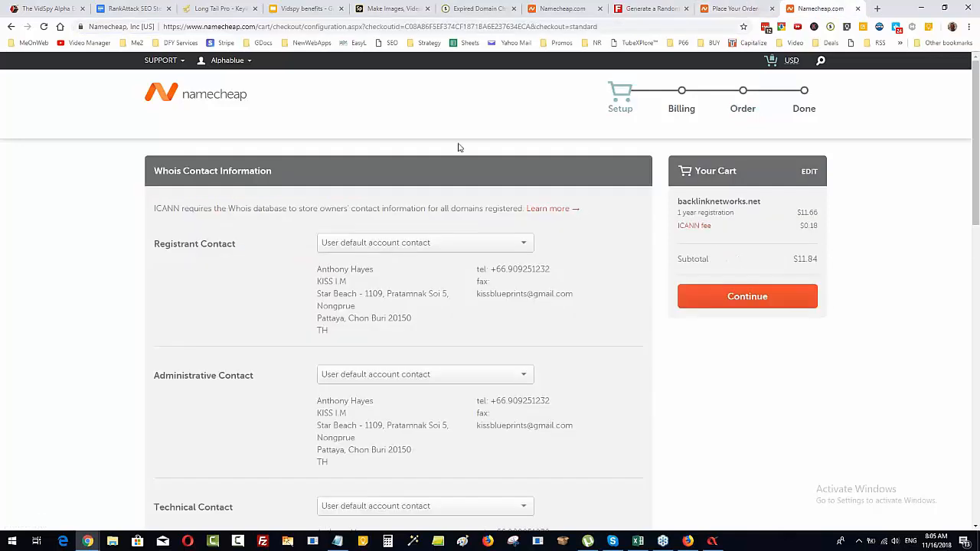
left_click(519, 245)
left_click(365, 280)
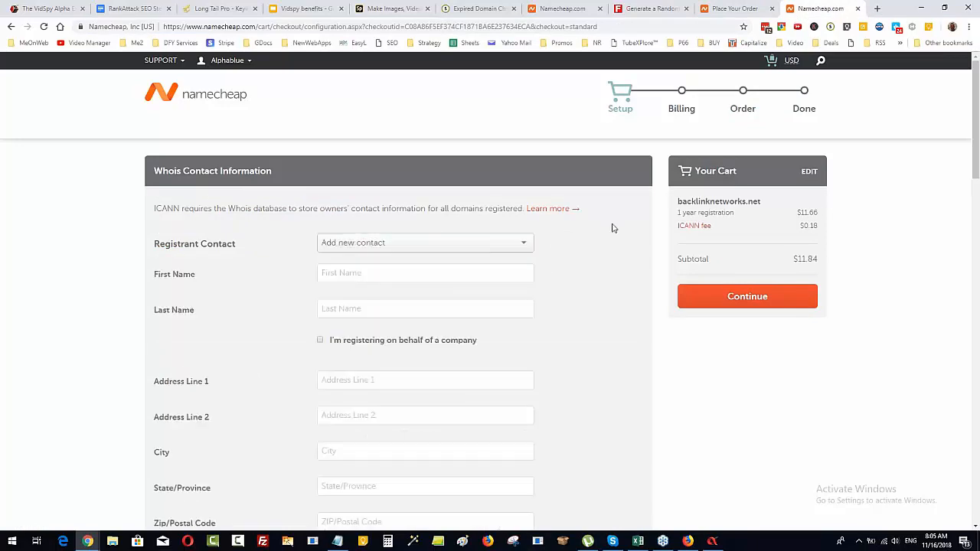
Move the Fake Name Generator tab next to the Namecheap Whois contact tab, and return to the Whois contact form
left_click_drag(651, 8, 736, 9)
scroll(831, 299, "down", 2)
left_click(299, 8)
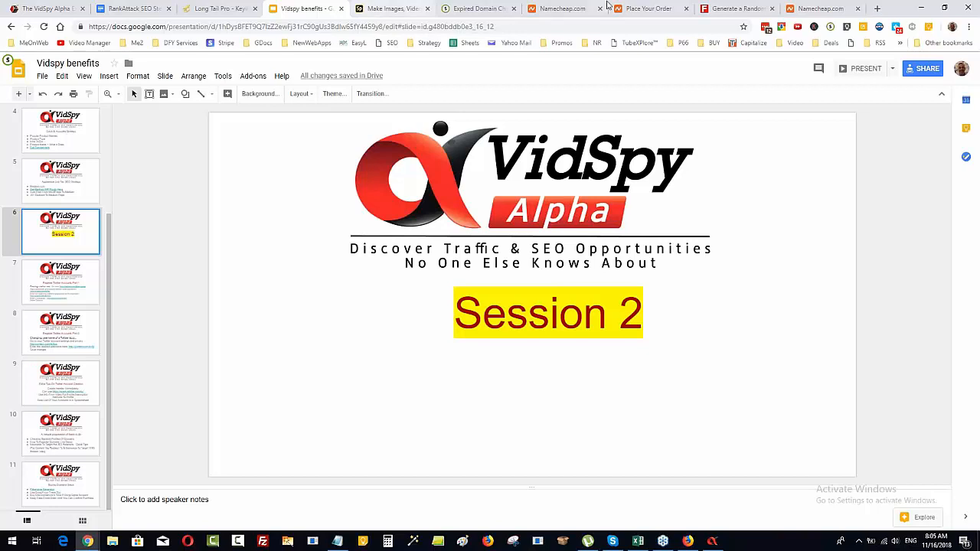
left_click(810, 10)
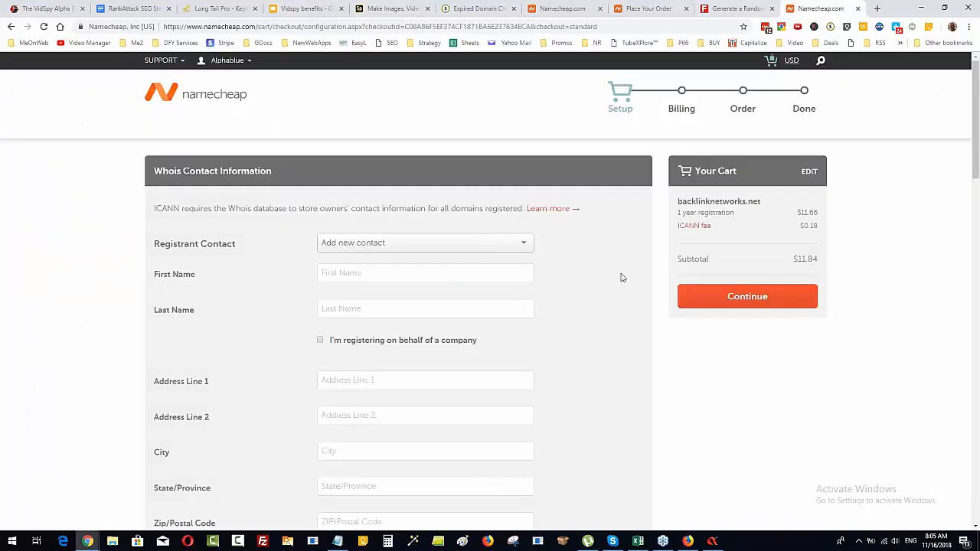
Copy the generated full name from the Fake Name Generator page into the registrant's First Name field
left_click(731, 9)
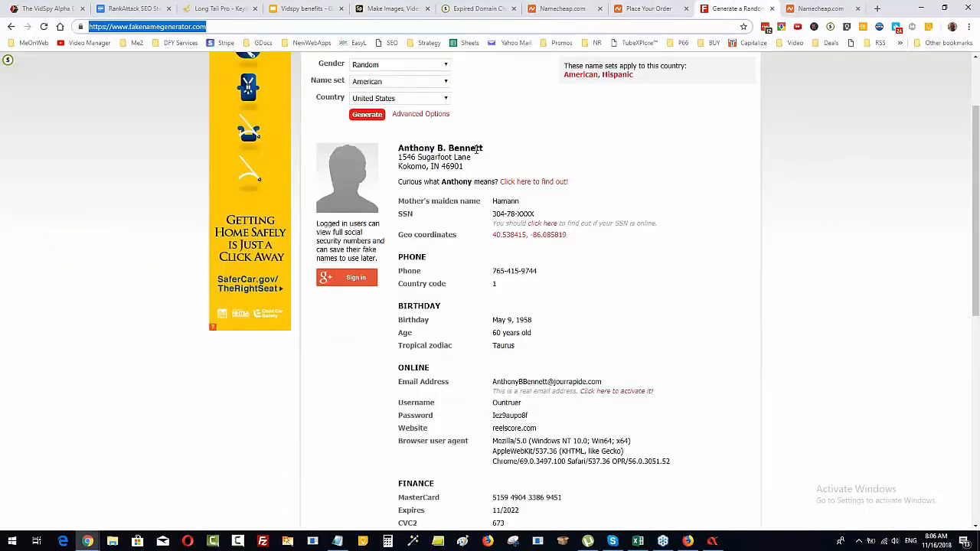
left_click_drag(484, 148, 398, 149)
right_click(398, 148)
left_click(422, 153)
left_click(820, 9)
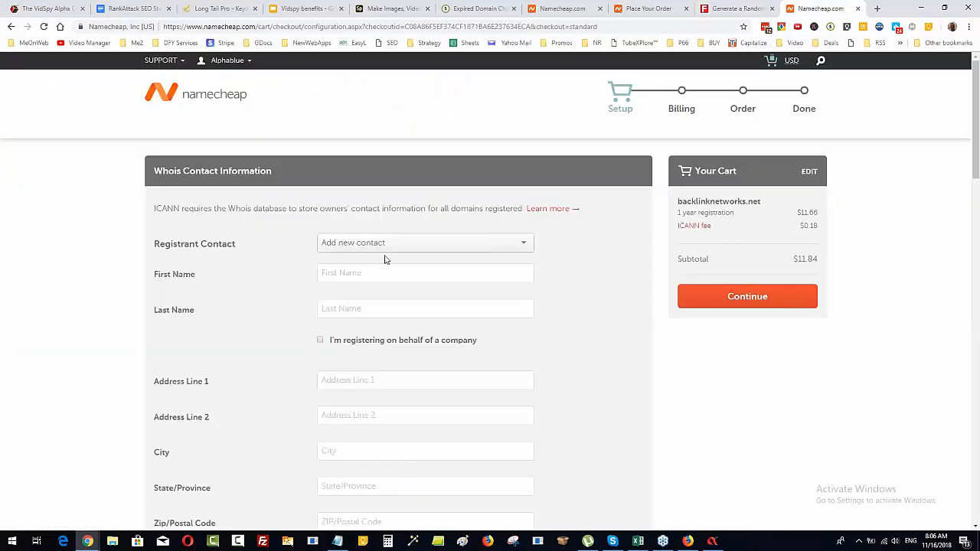
left_click(342, 274)
right_click(344, 275)
left_click(368, 353)
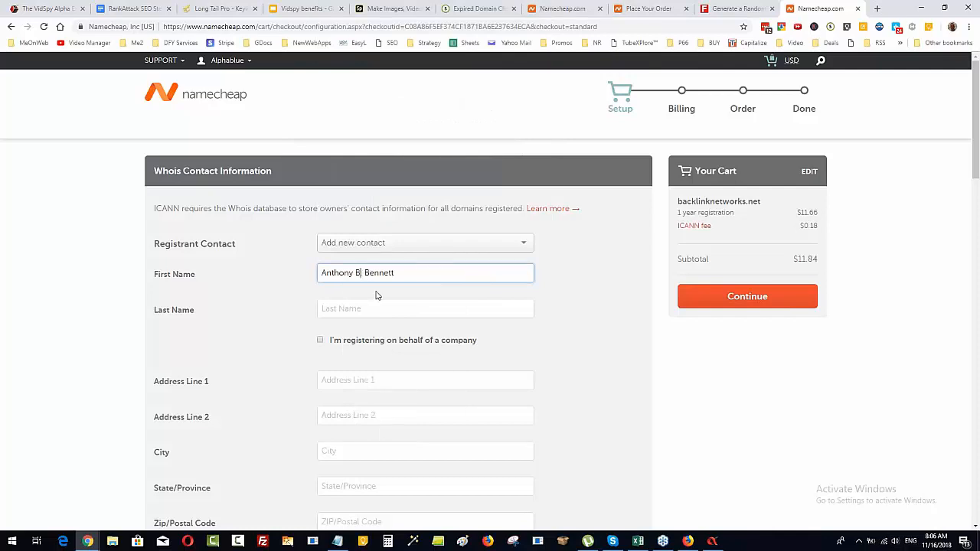
Remove the middle initial from First Name and move the surname into the Last Name field
key("BackSpace")
key("BackSpace")
left_click(727, 10)
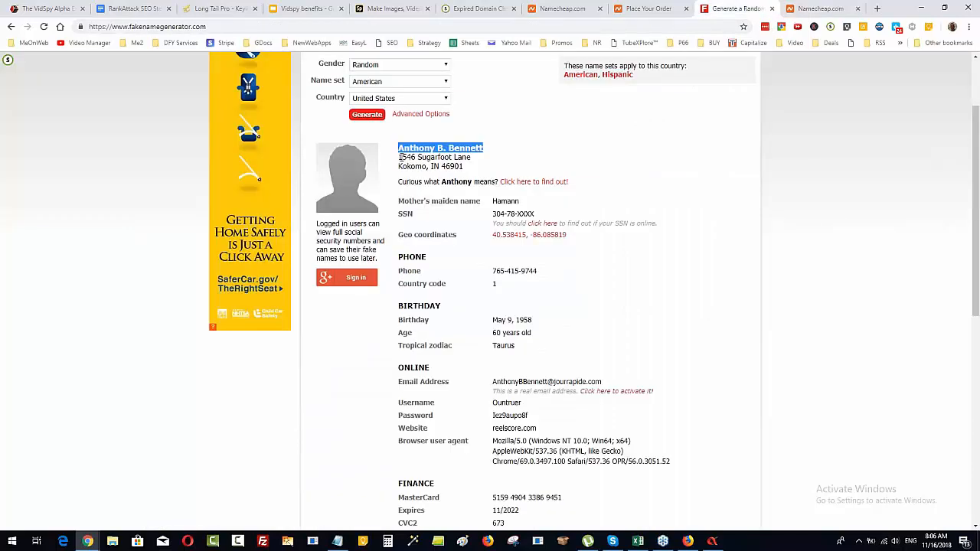
left_click(821, 9)
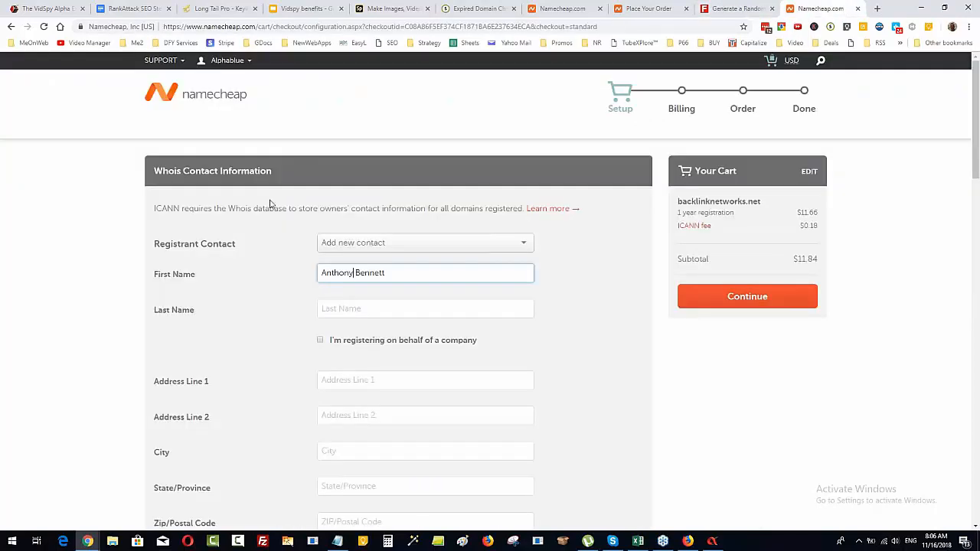
left_click_drag(388, 272, 341, 309)
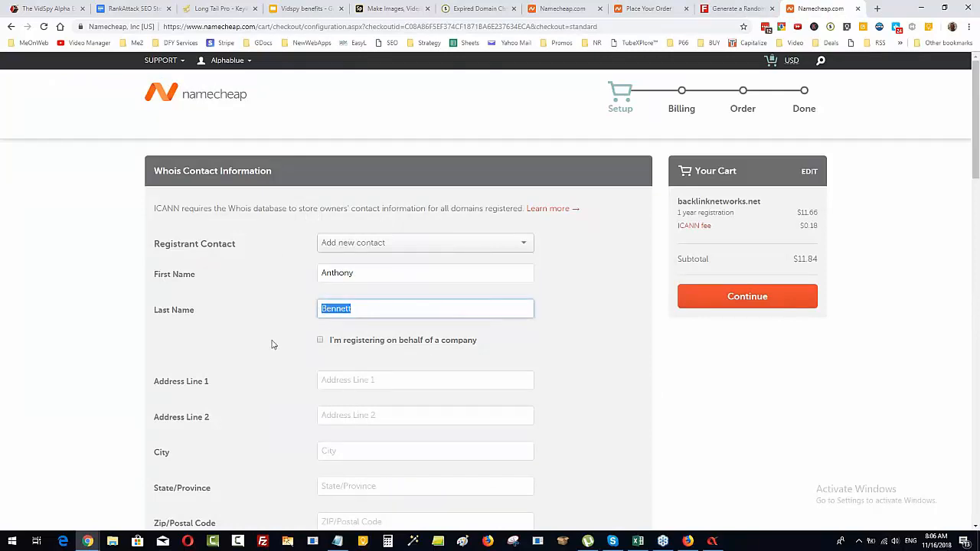
Copy the generated street address, city, state and ZIP code from Fake Name Generator into Address Line 1
scroll(575, 355, "down", 2)
left_click(383, 227)
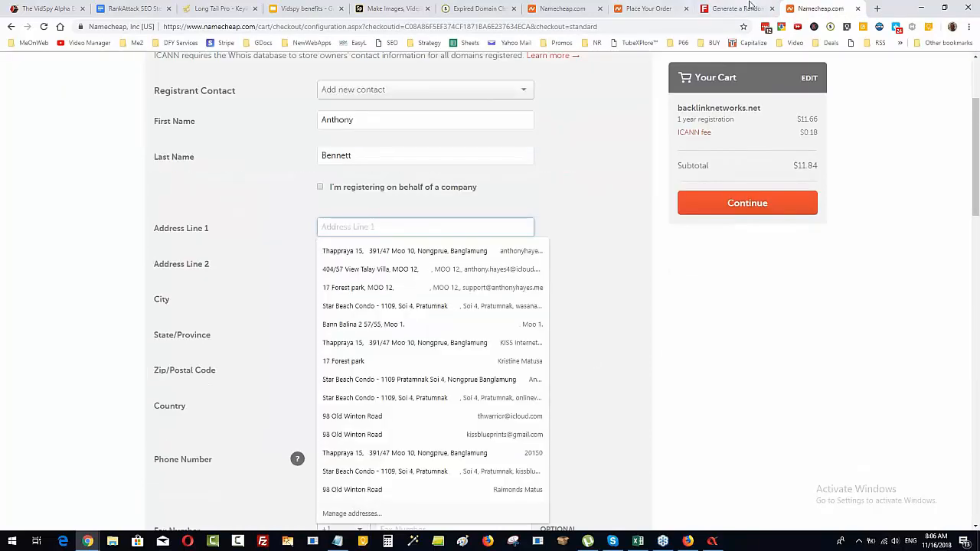
left_click(728, 11)
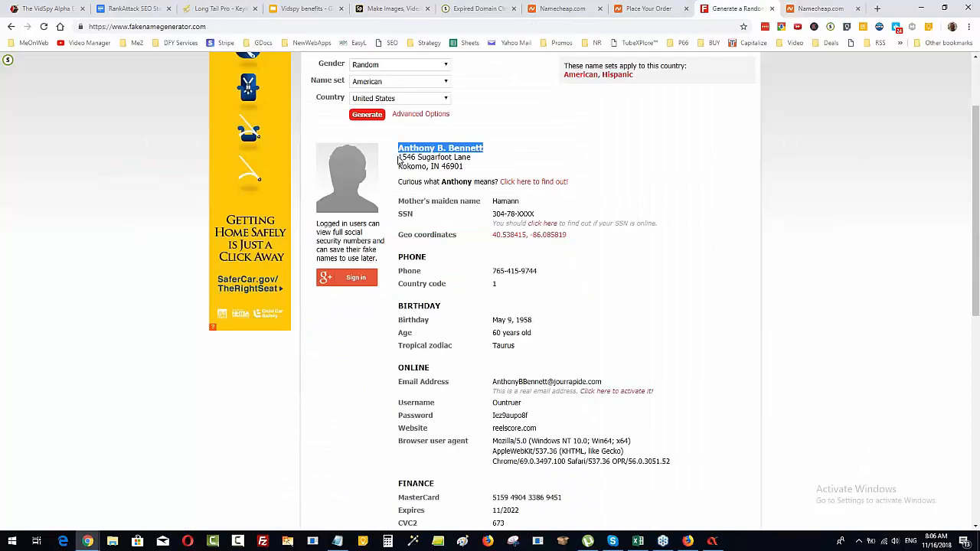
left_click_drag(399, 156, 464, 167)
right_click(463, 165)
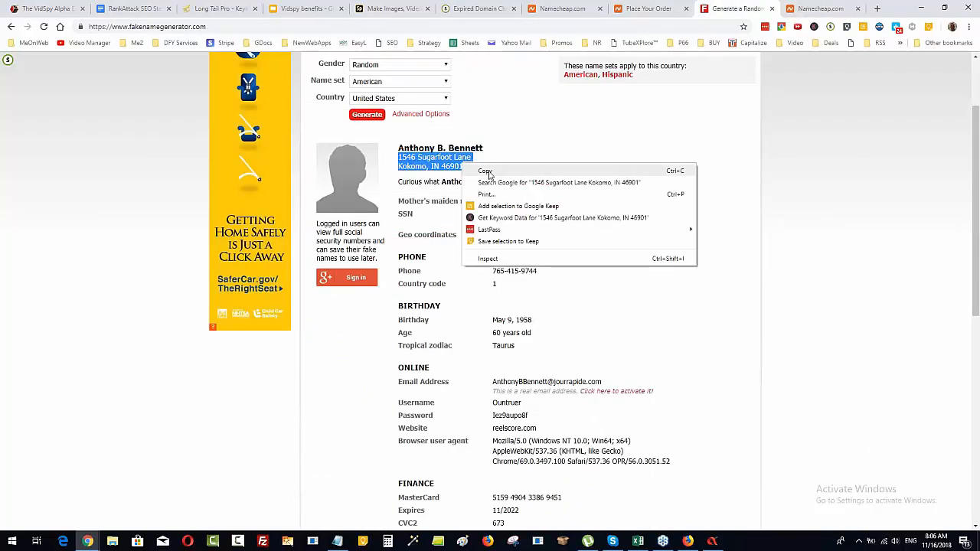
left_click(504, 173)
key("ctrl+Tab")
left_click(326, 272)
left_click(258, 258)
left_click(324, 224)
right_click(328, 226)
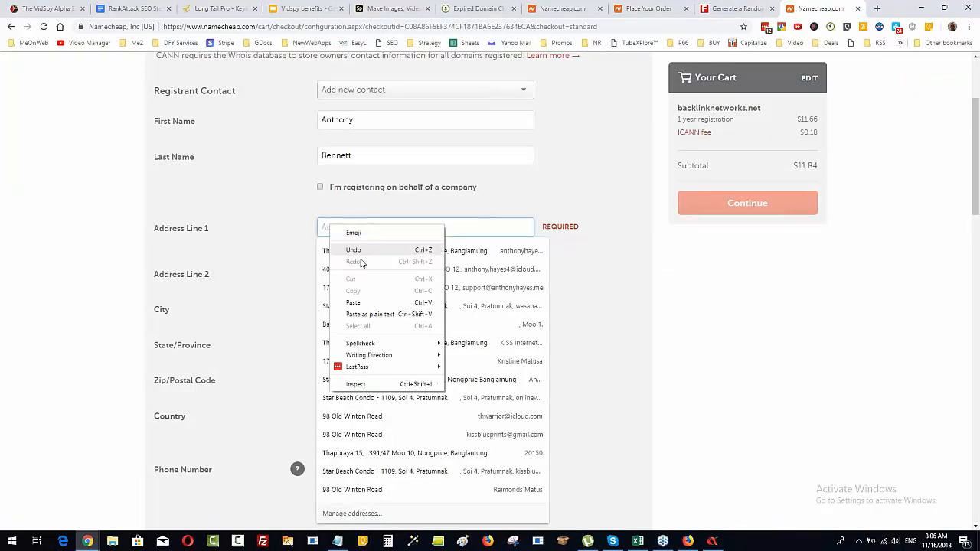
left_click(360, 302)
left_click(579, 299)
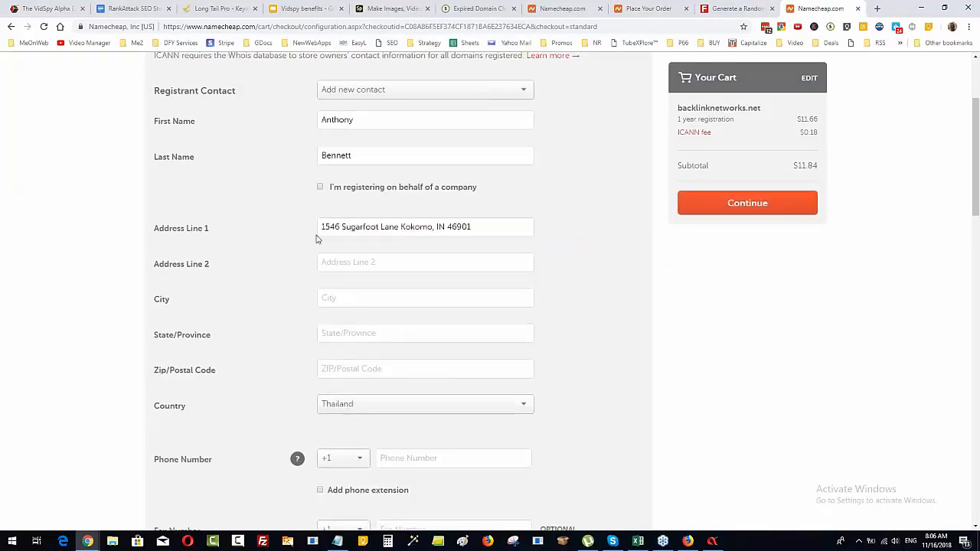
Move the city, ZIP code and state out of Address Line 1 into their own fields, spelling the state name in full
left_click_drag(402, 227, 382, 298)
left_click_drag(417, 226, 383, 371)
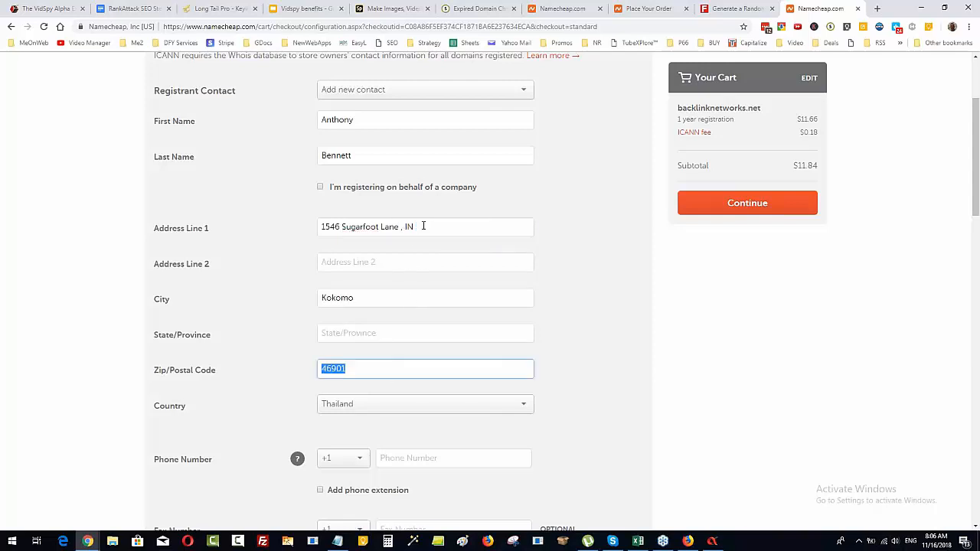
double_click(407, 226)
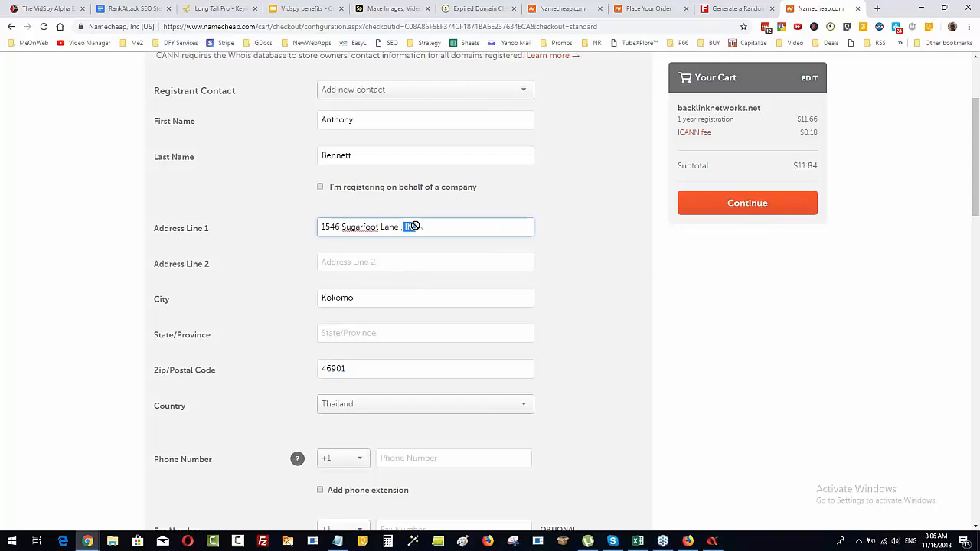
left_click_drag(381, 303, 366, 333)
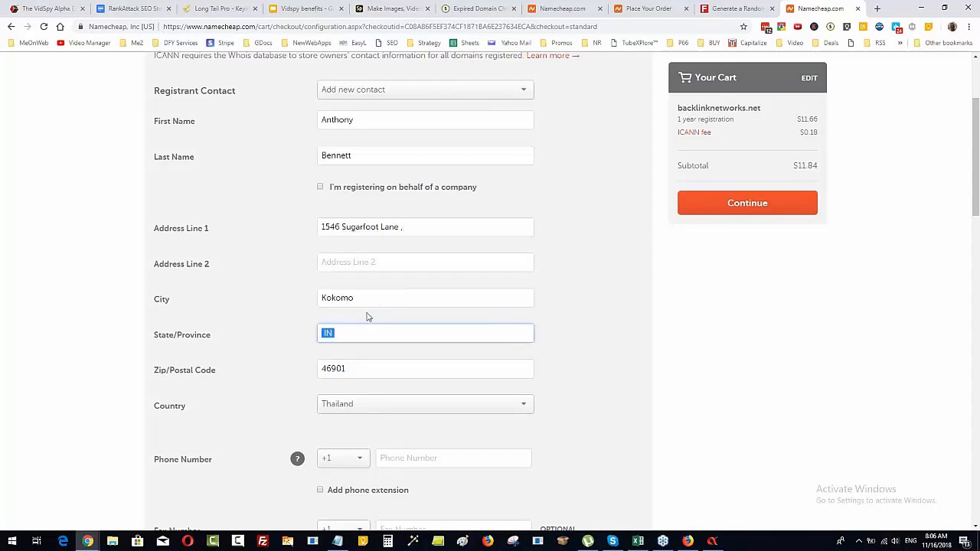
left_click(390, 261)
left_click(554, 275)
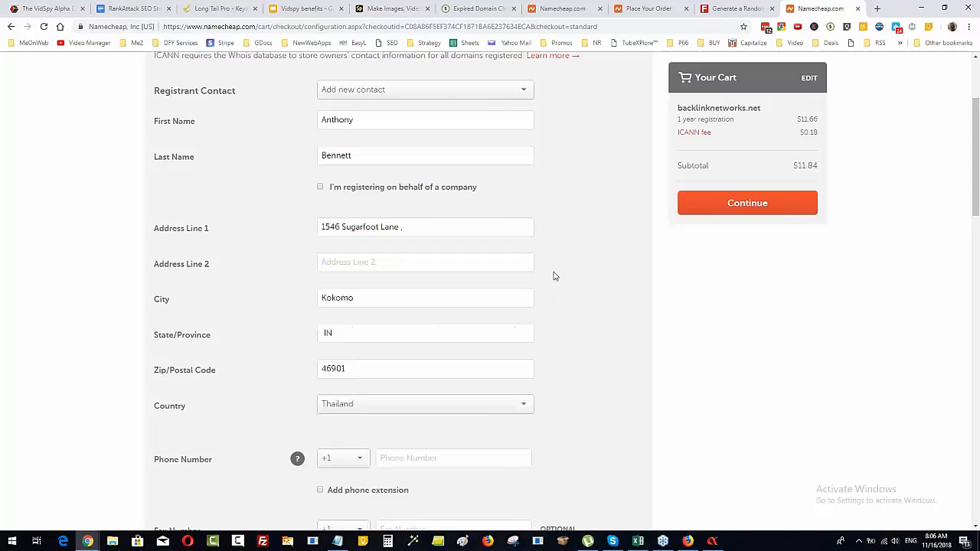
left_click(362, 326)
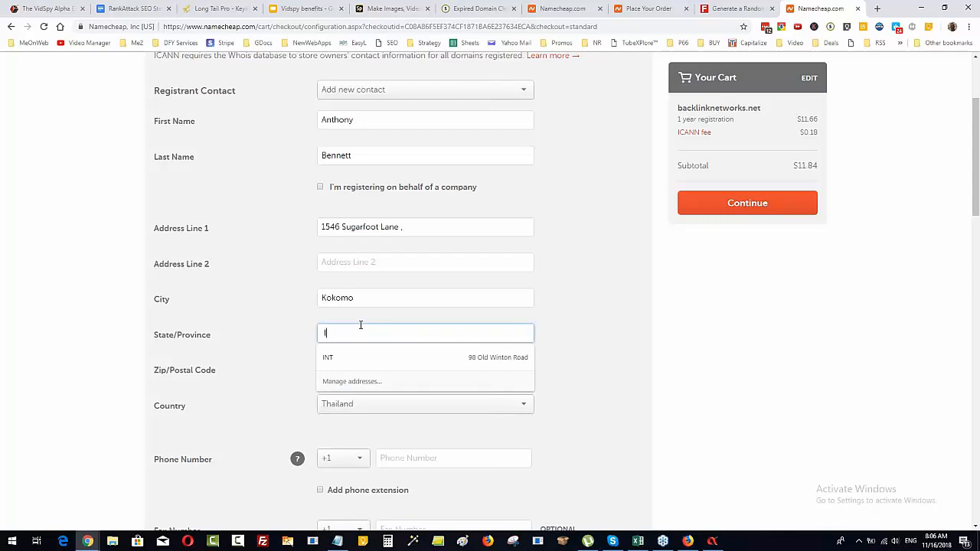
type("diana")
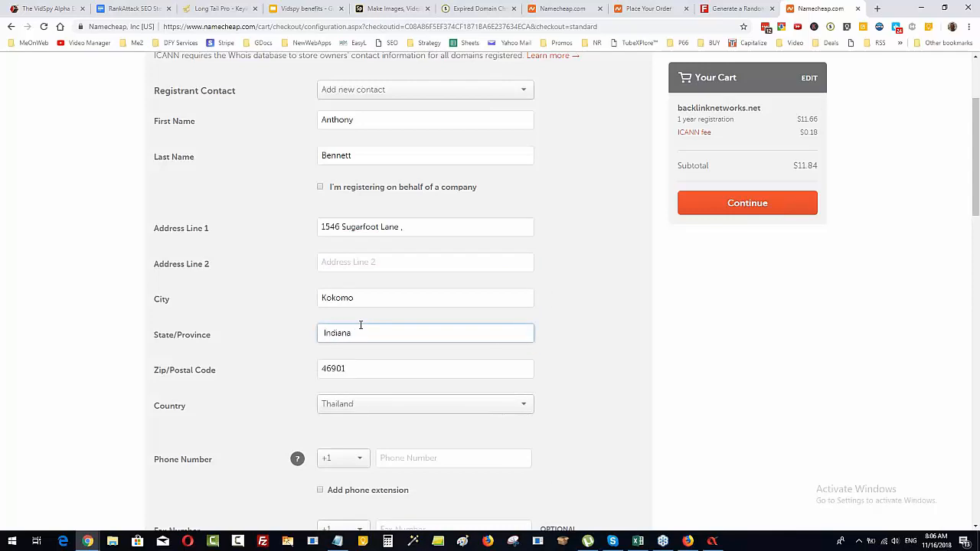
Set the registrant's country to United States
scroll(583, 271, "down", 2)
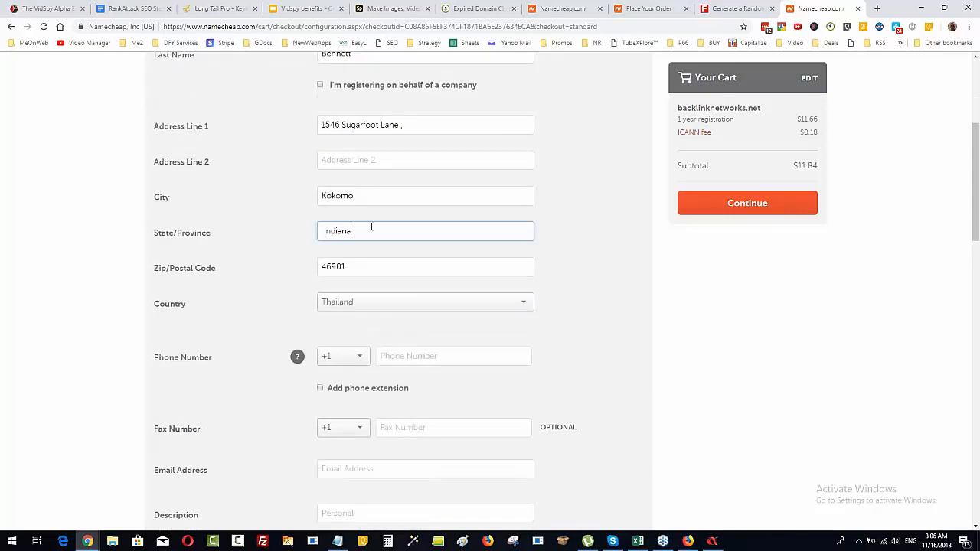
left_click(522, 306)
left_click(371, 304)
left_click(464, 310)
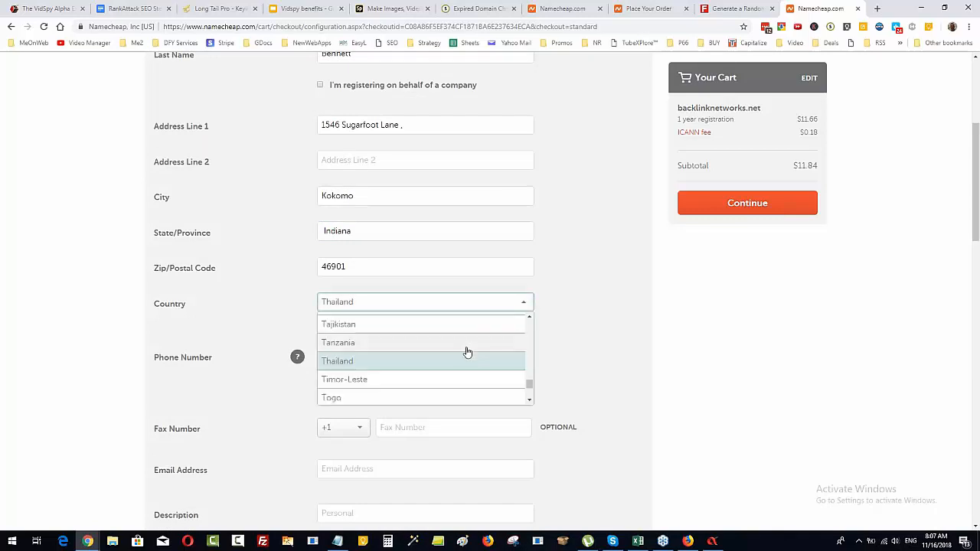
mouse_move(527, 387)
left_mouse_down()
mouse_move(529, 375)
mouse_move(529, 385)
left_mouse_up()
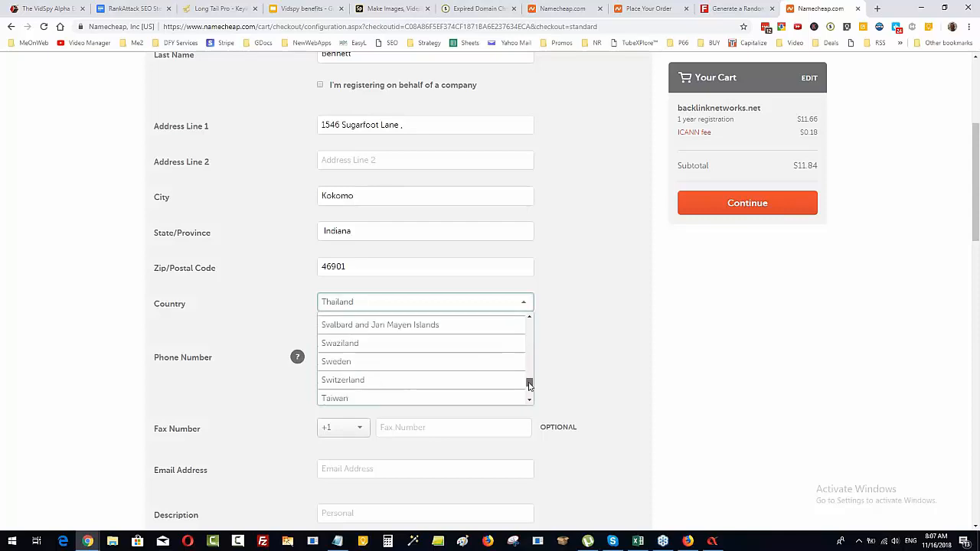
left_click(529, 402)
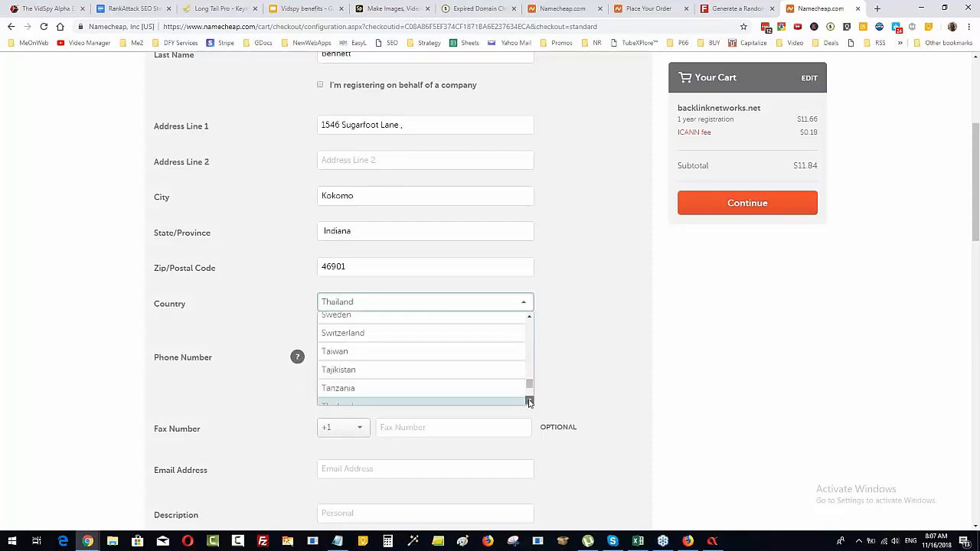
scroll(529, 402, "down", 5)
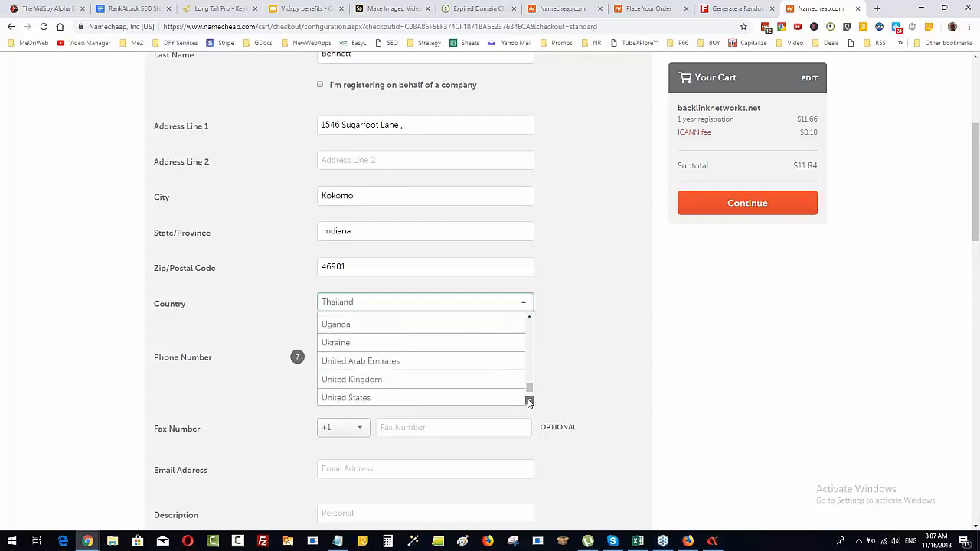
left_click(429, 389)
Enable the phone extension option and copy the generated phone number from Fake Name Generator into the registrant's Phone Number field
left_click(320, 388)
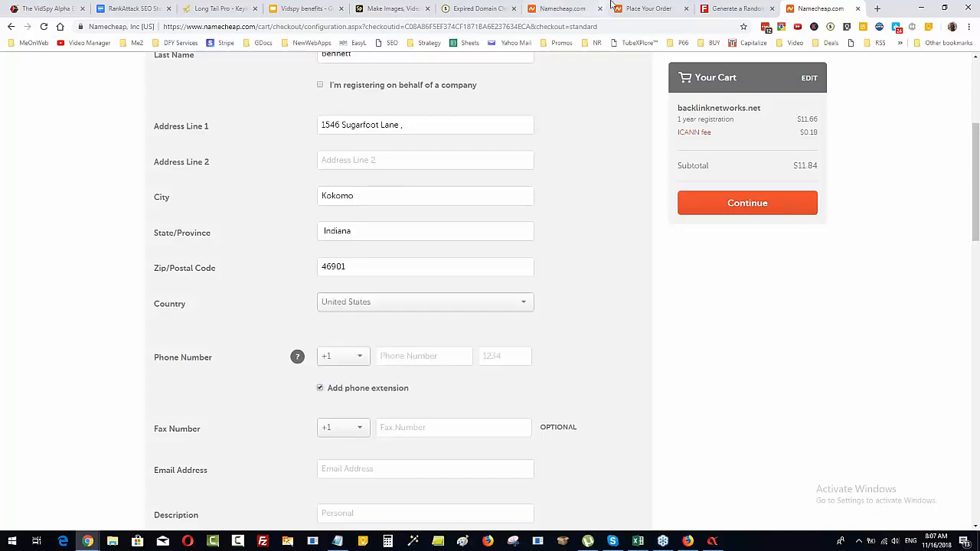
left_click(735, 9)
left_click(518, 151)
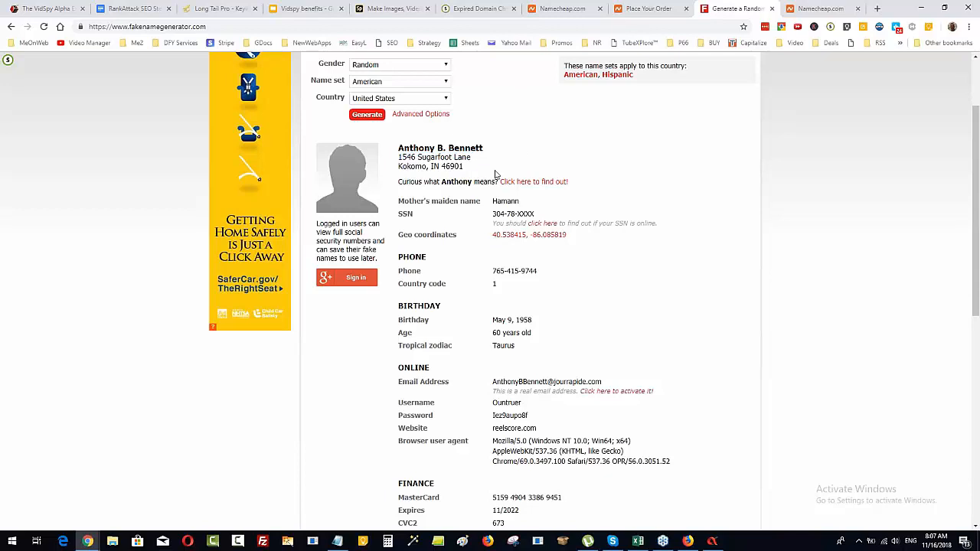
left_click_drag(492, 271, 538, 273)
right_click(534, 274)
left_click(554, 279)
left_click(821, 8)
scroll(422, 442, "down", 2)
right_click(425, 325)
left_click(405, 307)
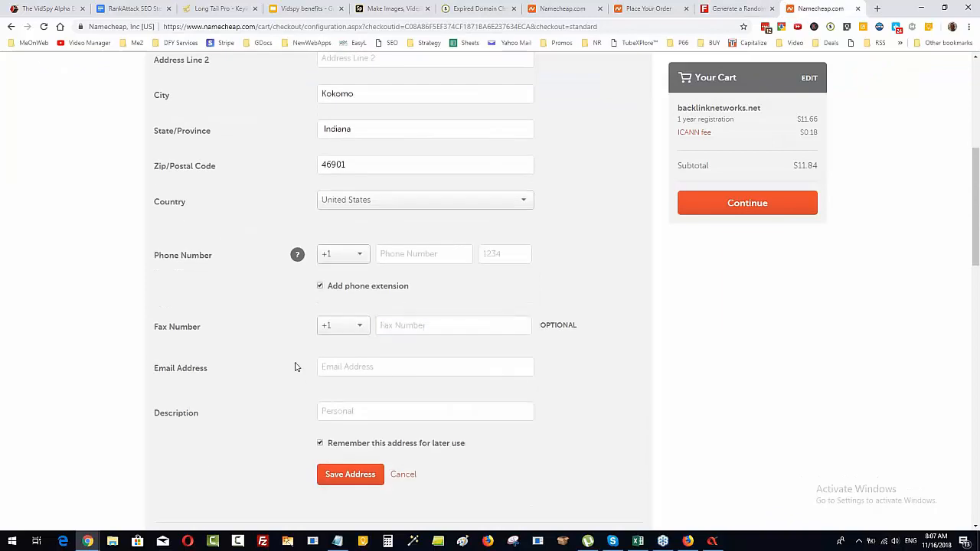
right_click(384, 254)
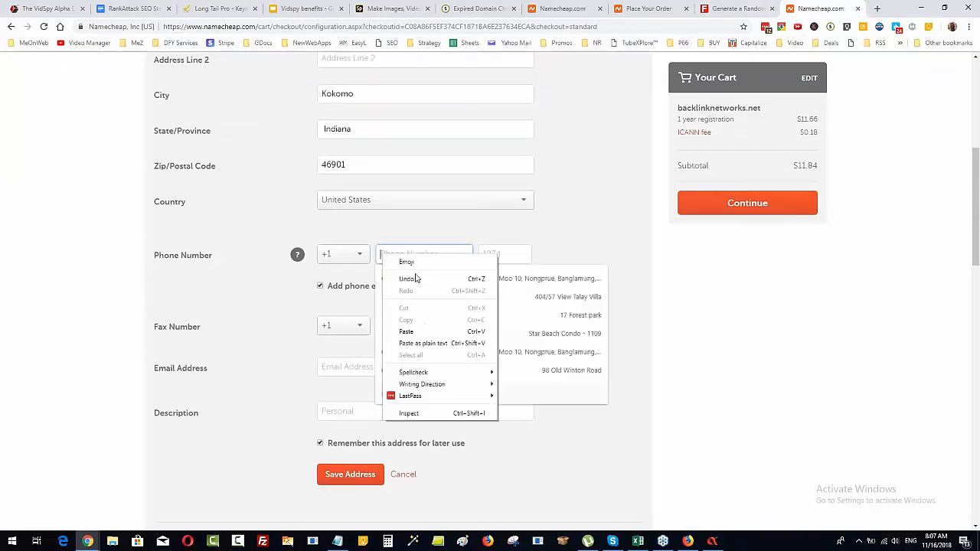
left_click(407, 332)
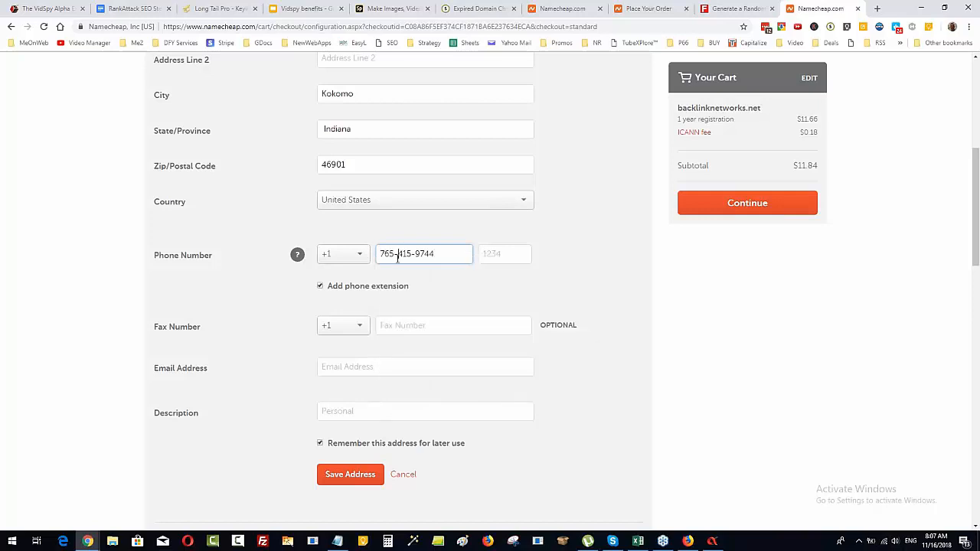
Remove both hyphens from the registrant's phone number
left_click(396, 256)
key("BackSpace")
left_click(412, 253)
key("BackSpace")
left_click(570, 280)
Open the activation link for the generated e-mail address from Fake Name Generator in a new tab and switch to it
scroll(510, 357, "down", 1)
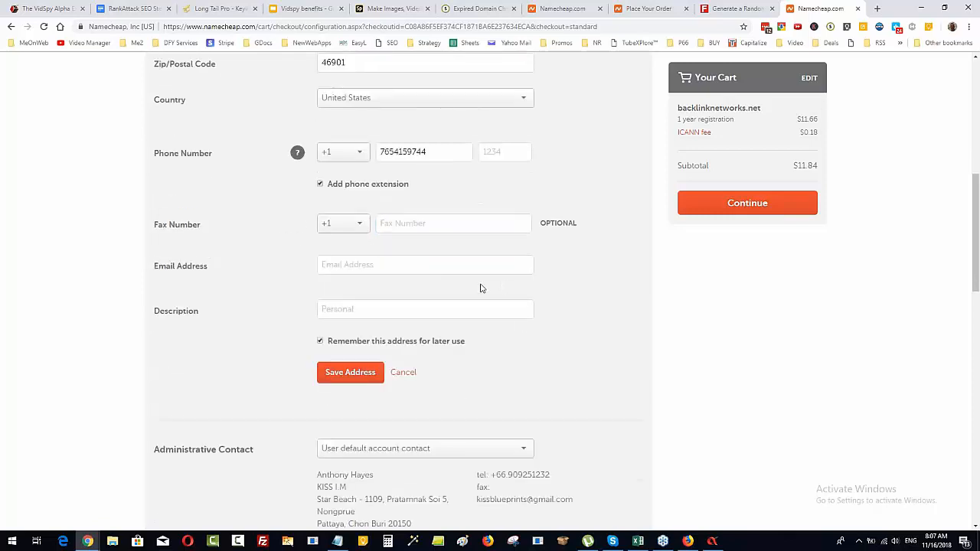
left_click(761, 8)
scroll(627, 274, "down", 2)
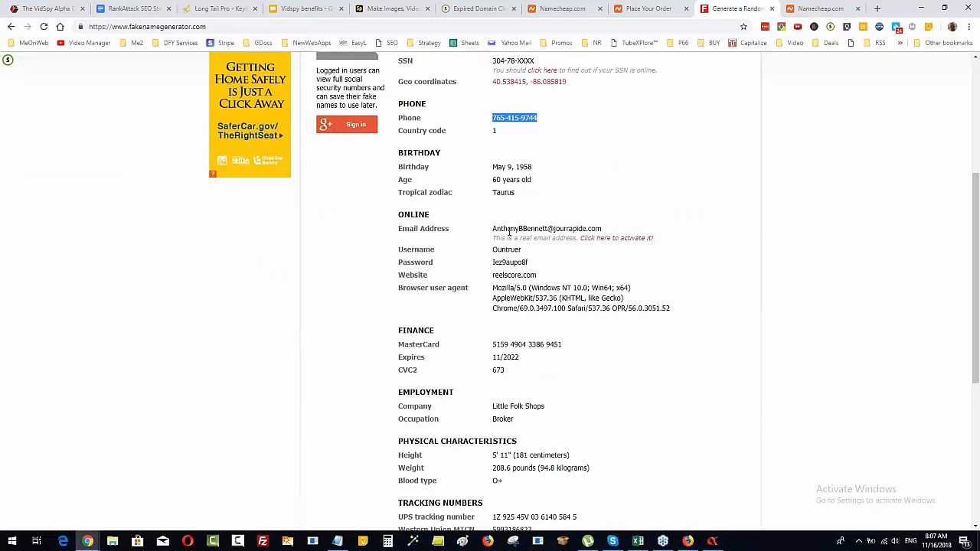
right_click(594, 239)
left_click(628, 246)
left_click(741, 9)
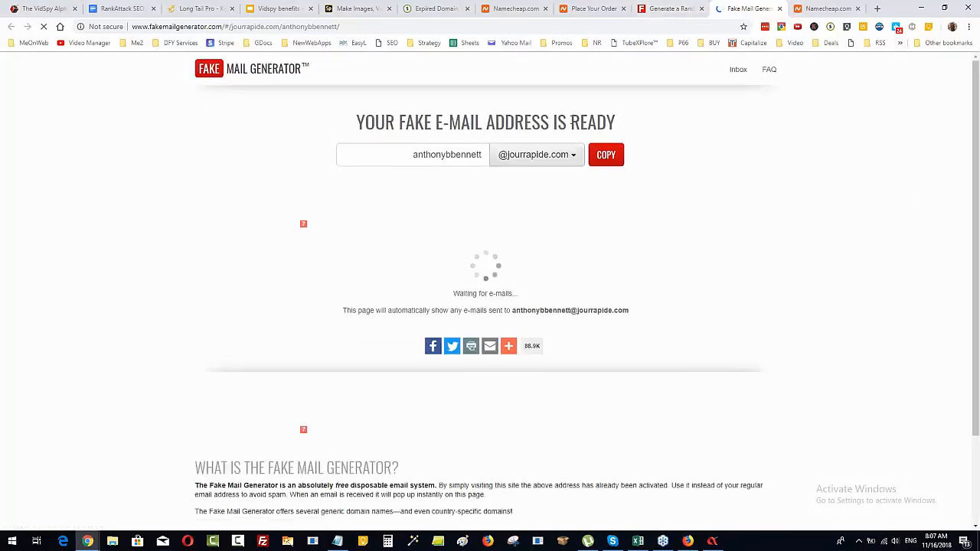
left_click(451, 154)
key("BackSpace")
left_click(573, 156)
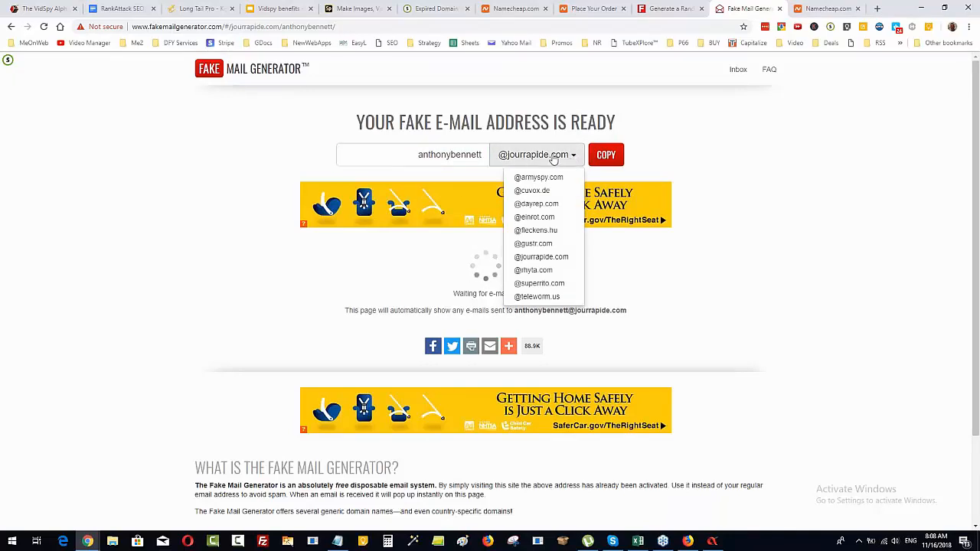
left_click(539, 284)
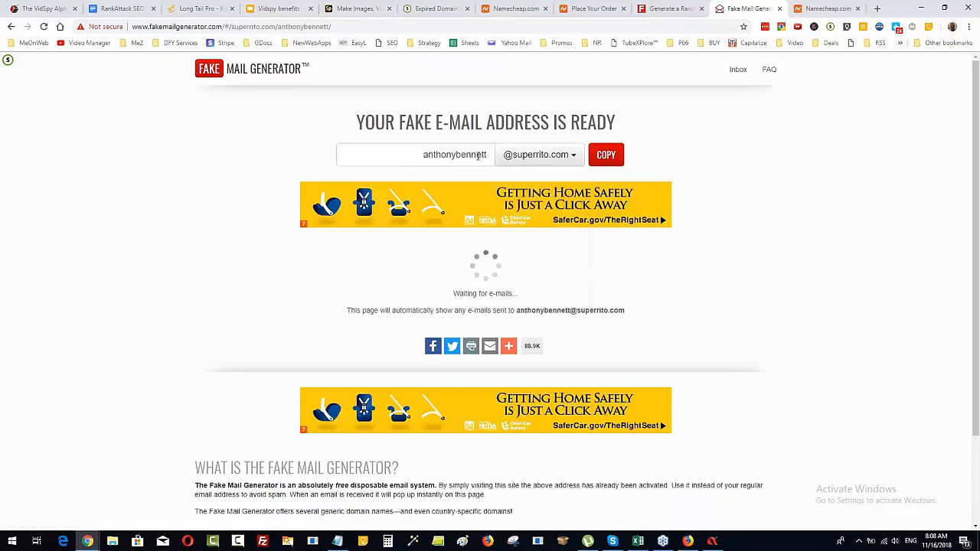
left_click(606, 155)
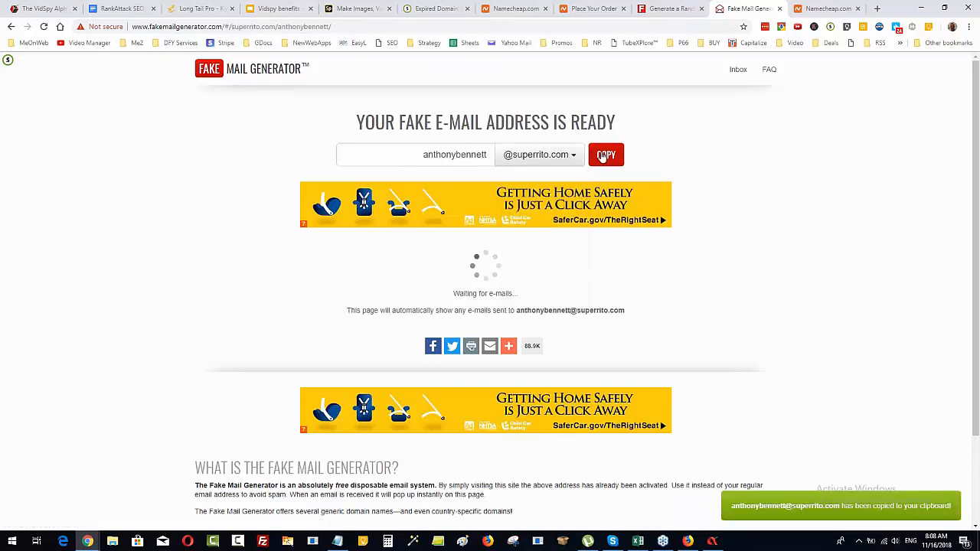
Switch to the Namecheap checkout and paste the copied e-mail address into the registrant's Email Address field
left_click(825, 8)
scroll(520, 291, "down", 3)
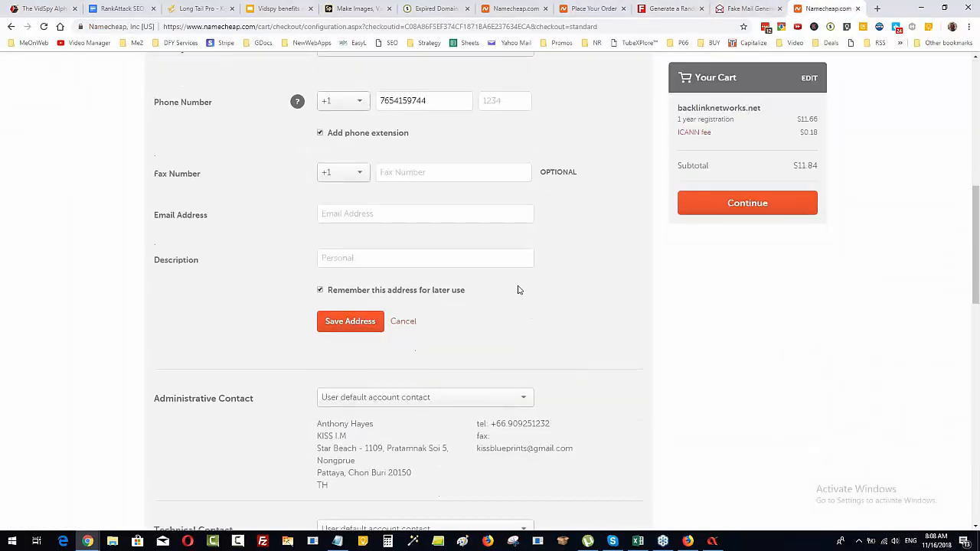
scroll(518, 289, "up", 2)
scroll(433, 307, "down", 2)
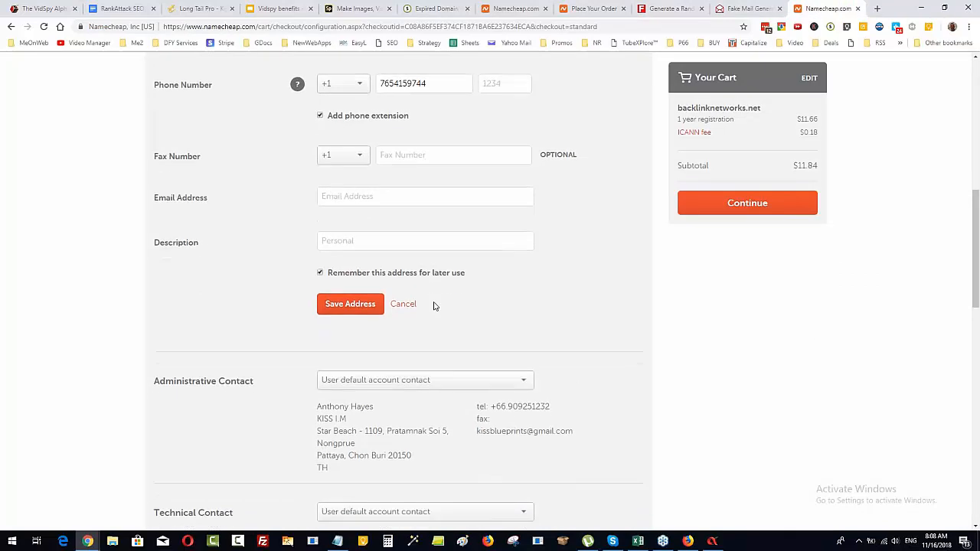
scroll(457, 268, "up", 2)
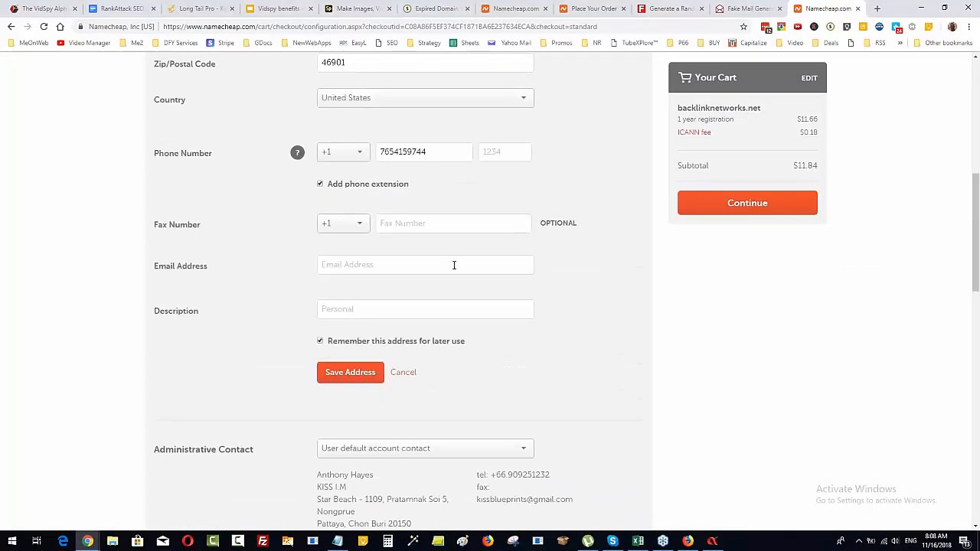
left_click(393, 266)
right_click(394, 267)
left_click(436, 345)
Enter Personal as the contact description, turn off remembering the address for later use and save the address
left_click(392, 303)
type("ersonal")
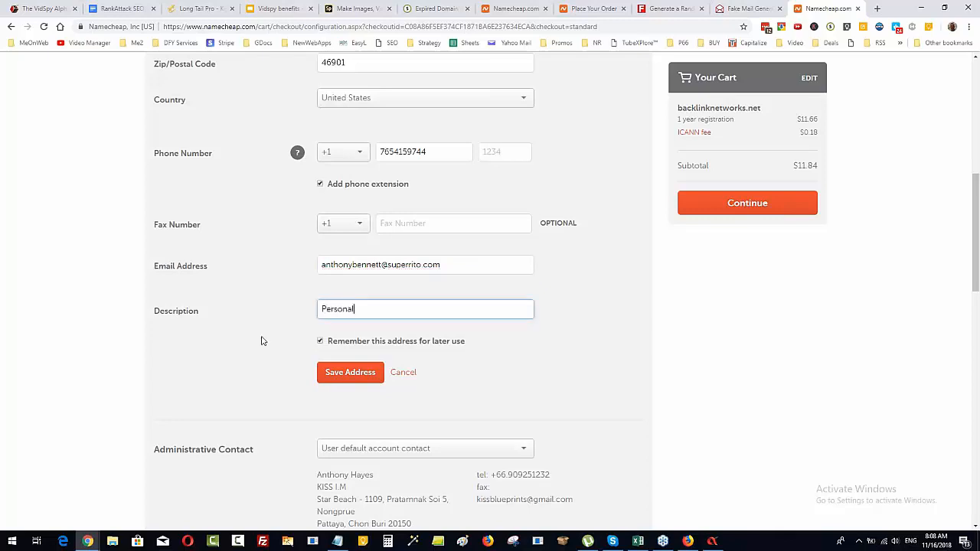
left_click(322, 345)
left_click(321, 342)
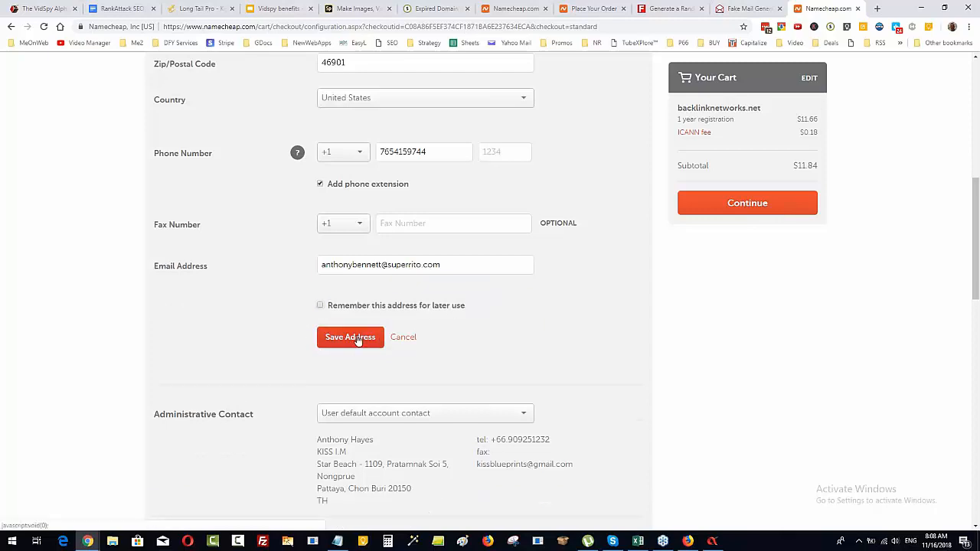
left_click(357, 340)
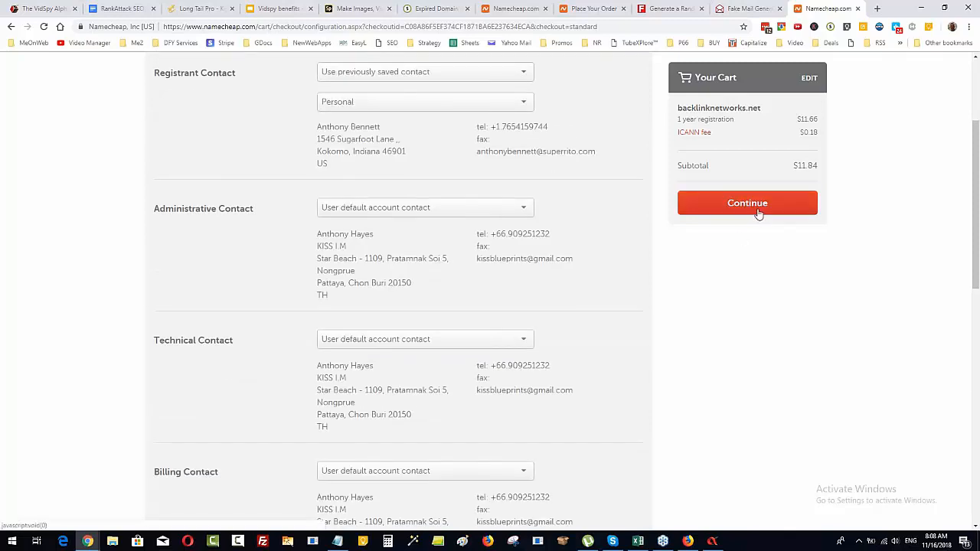
Set the administrative, technical and billing contacts to use the registrant contact
scroll(596, 238, "up", 2)
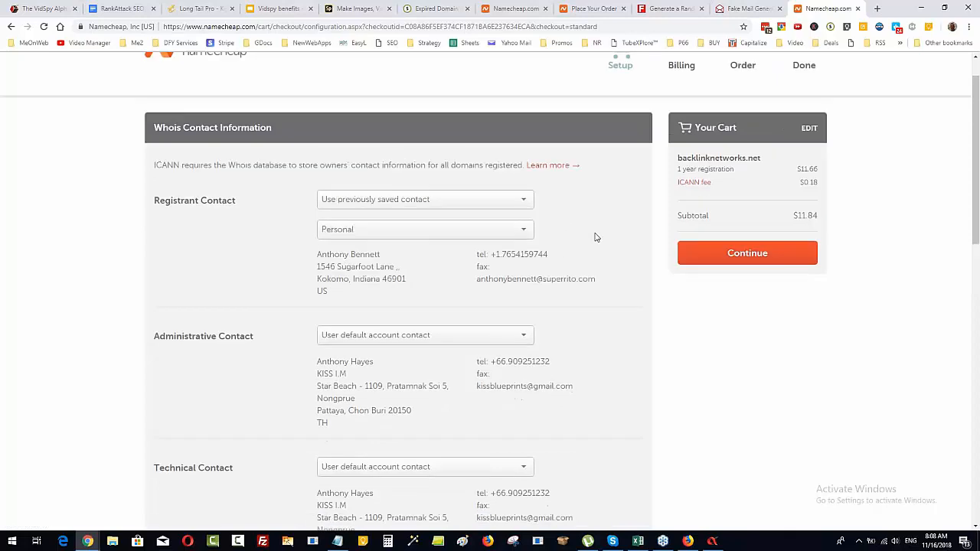
scroll(596, 237, "down", 2)
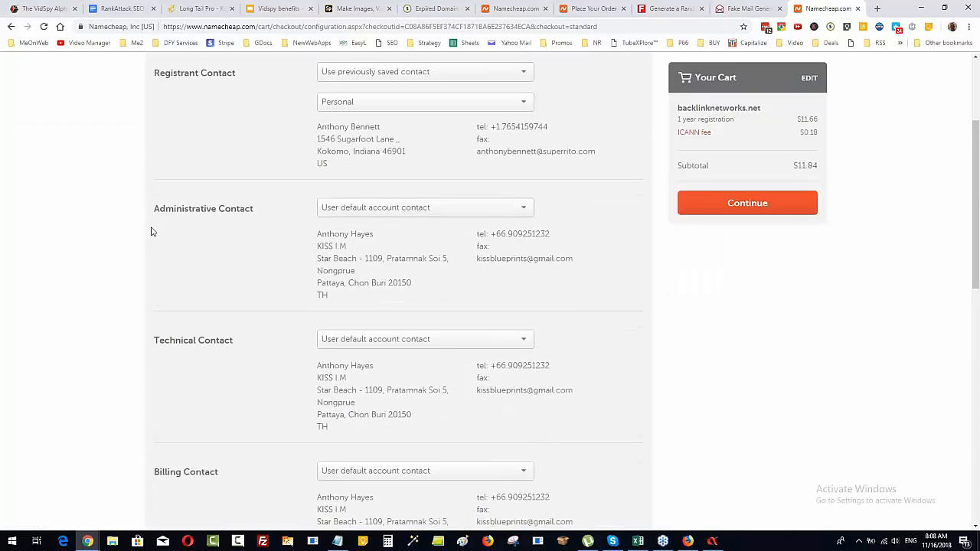
left_click(520, 208)
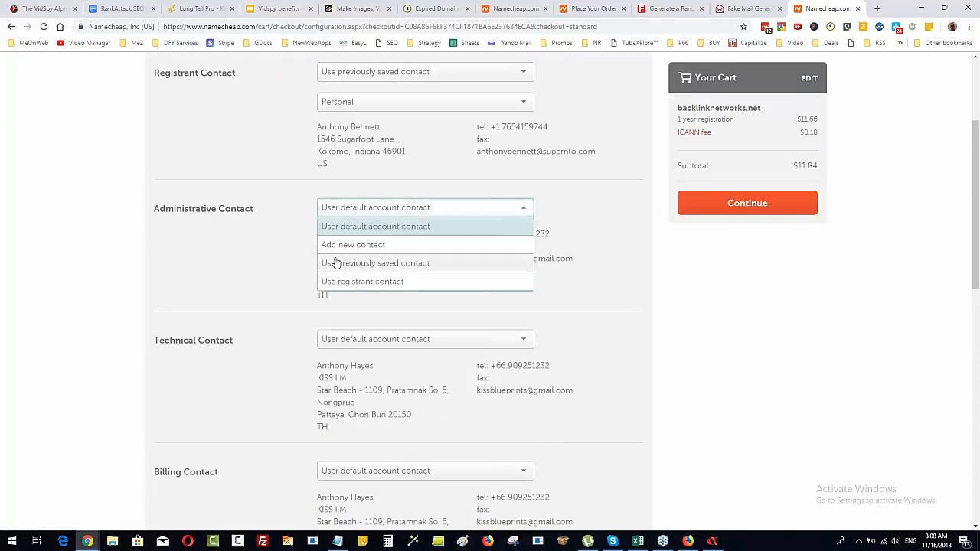
left_click(350, 281)
left_click(524, 256)
left_click(368, 330)
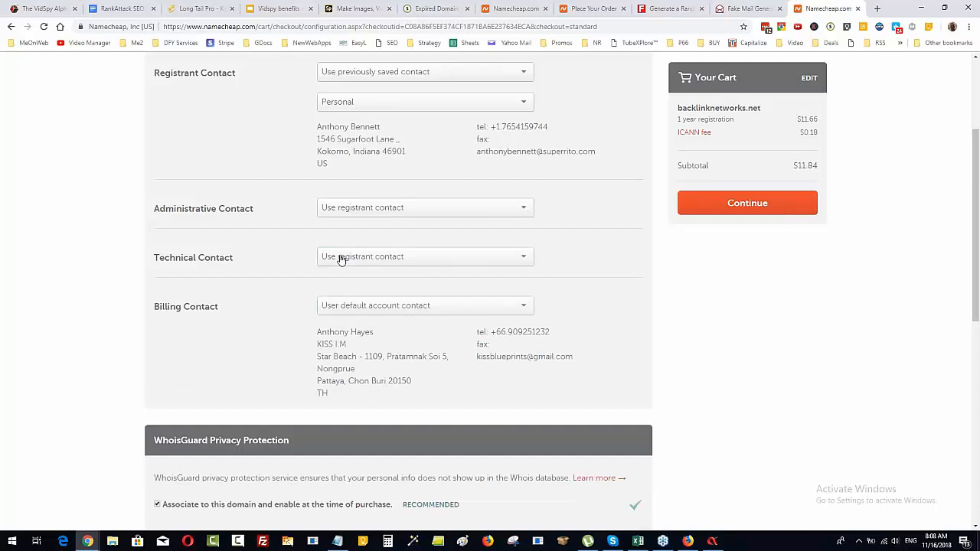
left_click(524, 306)
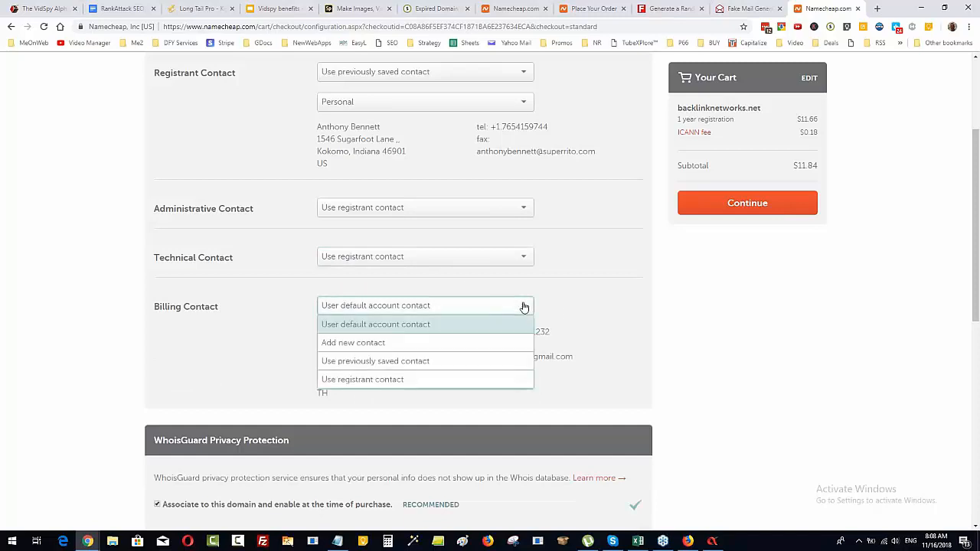
left_click(396, 380)
Try to continue the checkout to billing, completing the security check on the way
left_click(739, 207)
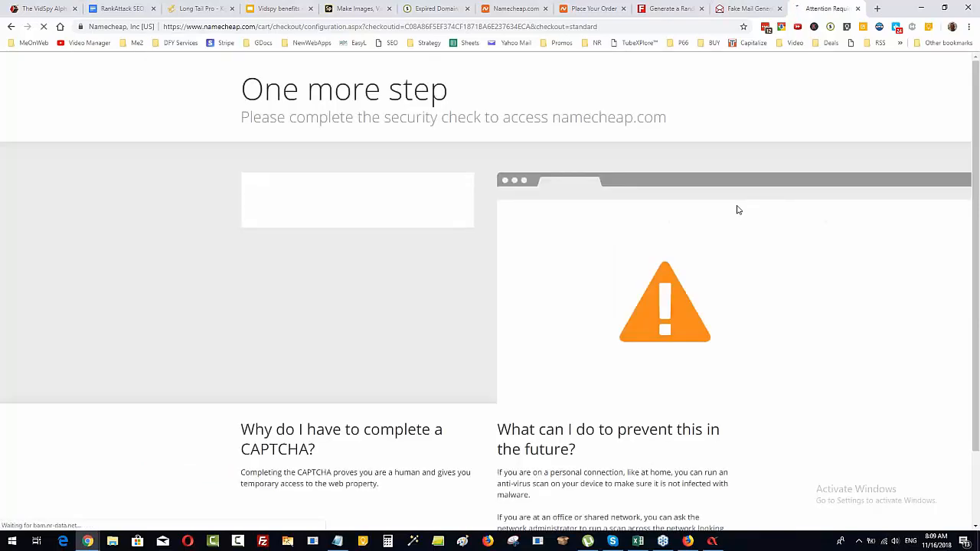
left_click(259, 200)
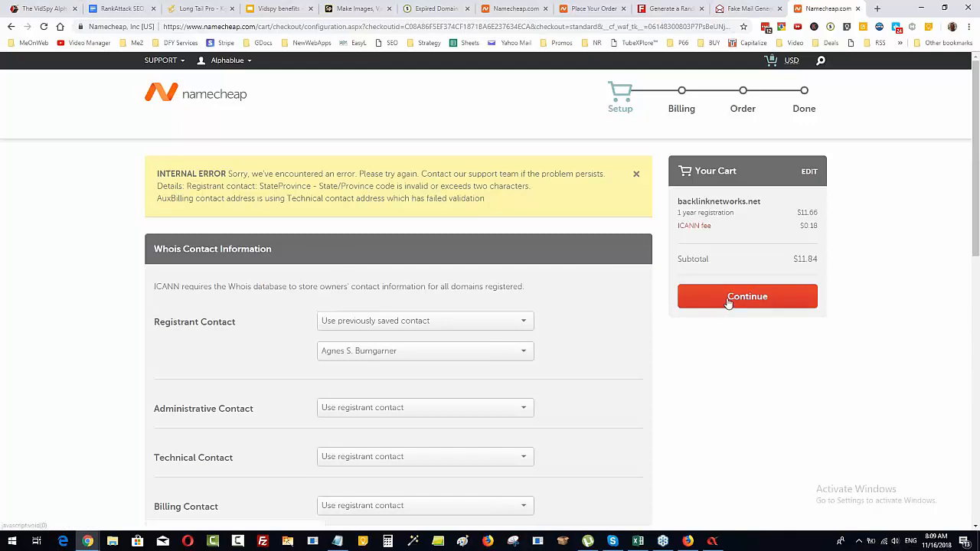
scroll(633, 322, "down", 2)
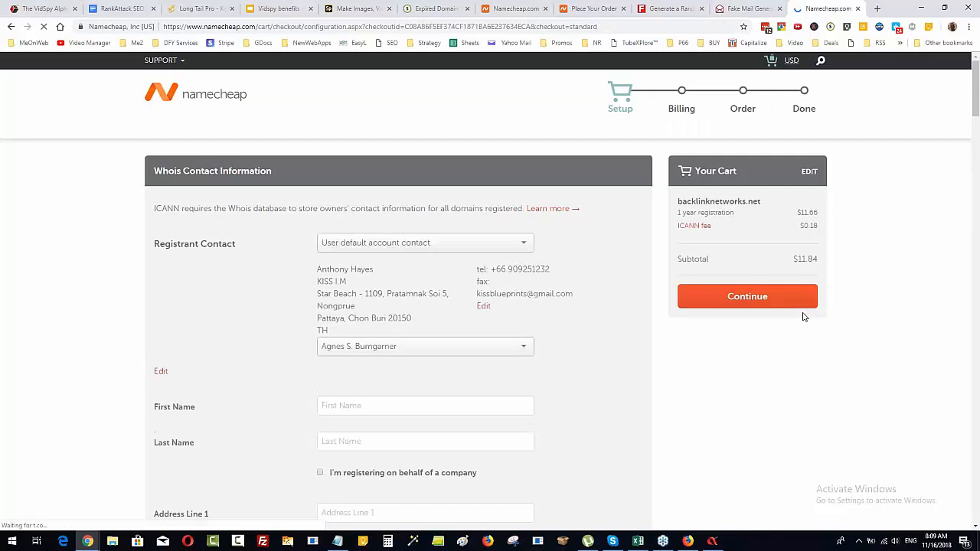
Set the registrant and administrative contacts to use a previously saved contact
scroll(628, 275, "down", 1)
left_click(524, 194)
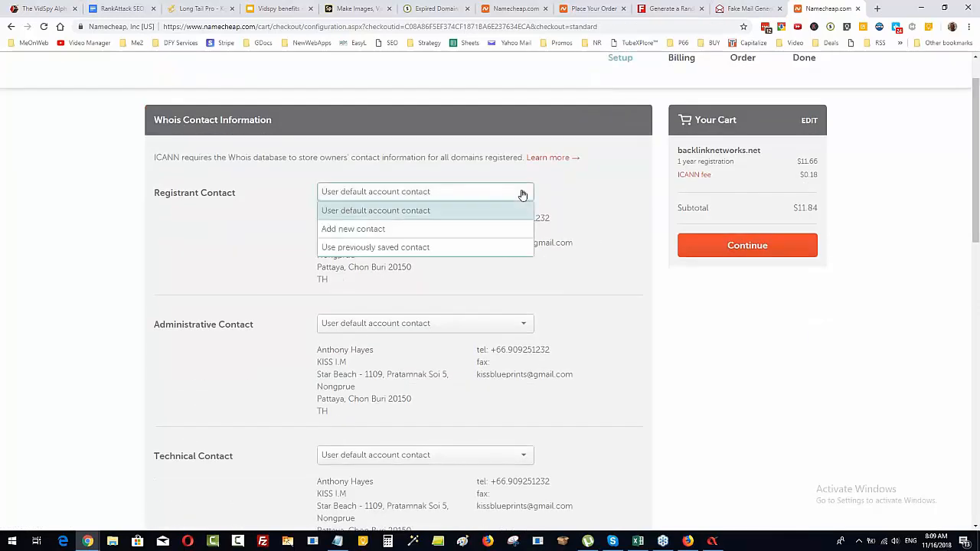
left_click(406, 247)
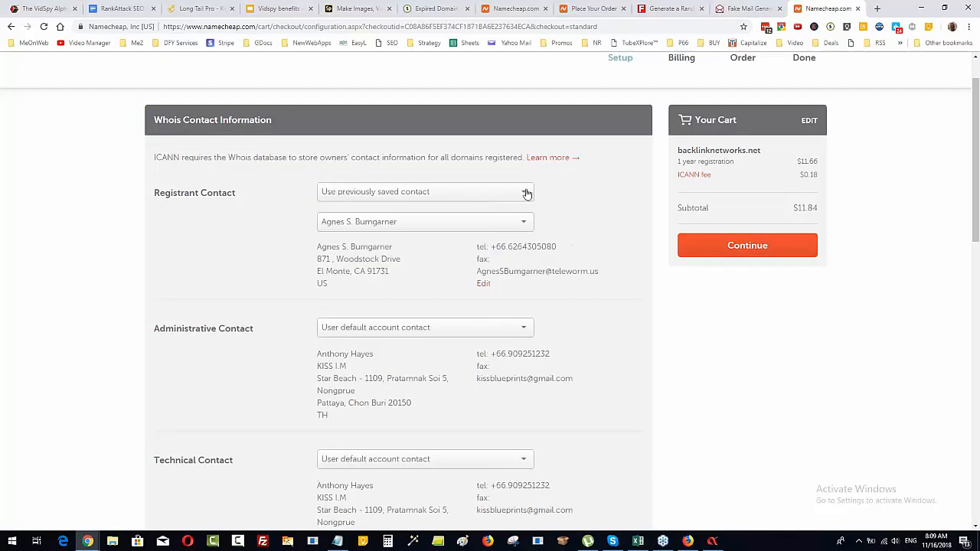
left_click(523, 327)
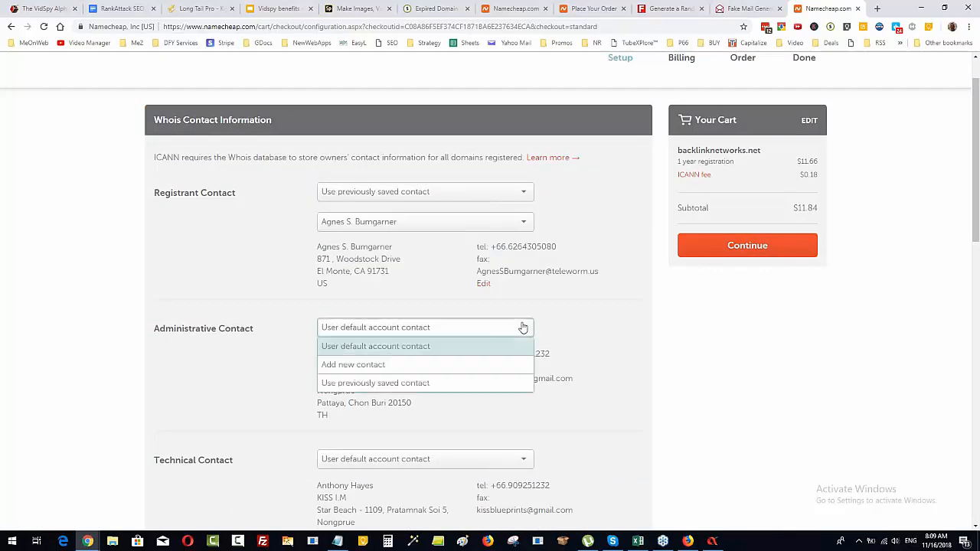
left_click(395, 384)
Set the technical and billing contacts to use a previously saved contact
scroll(526, 395, "down", 3)
left_click(474, 261)
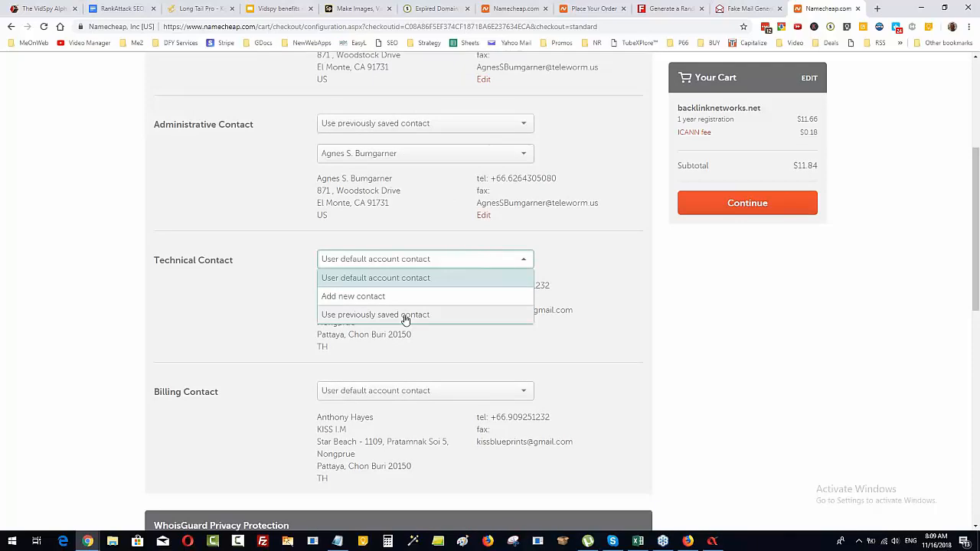
left_click(414, 279)
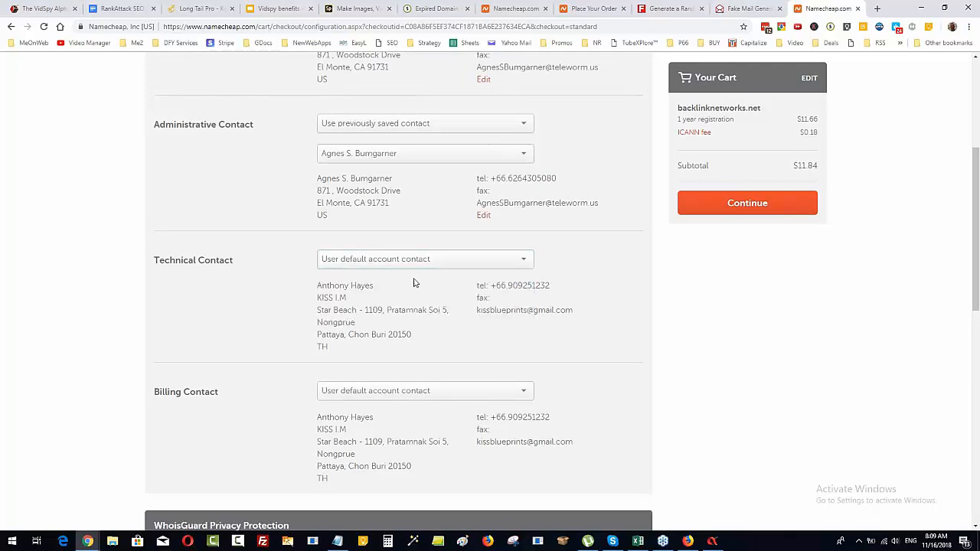
left_click(425, 263)
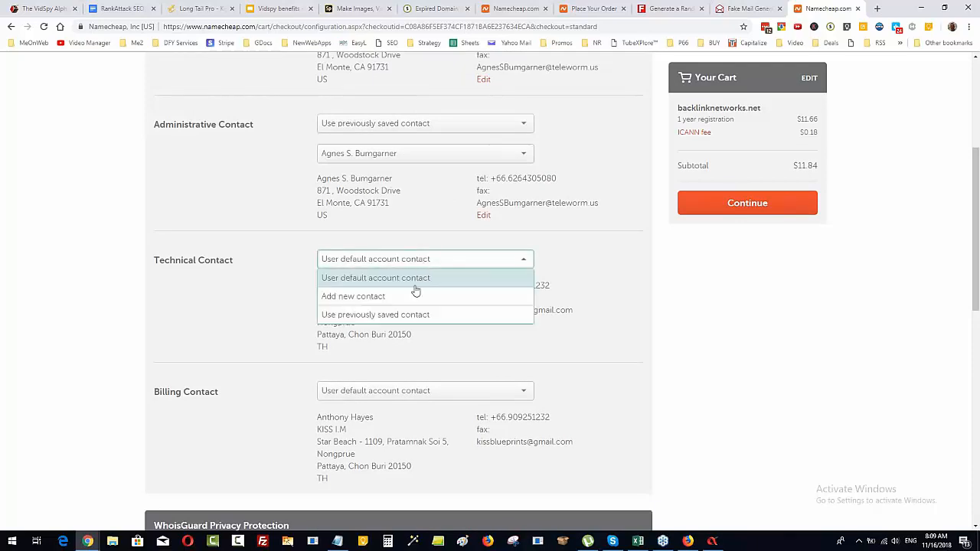
left_click(404, 314)
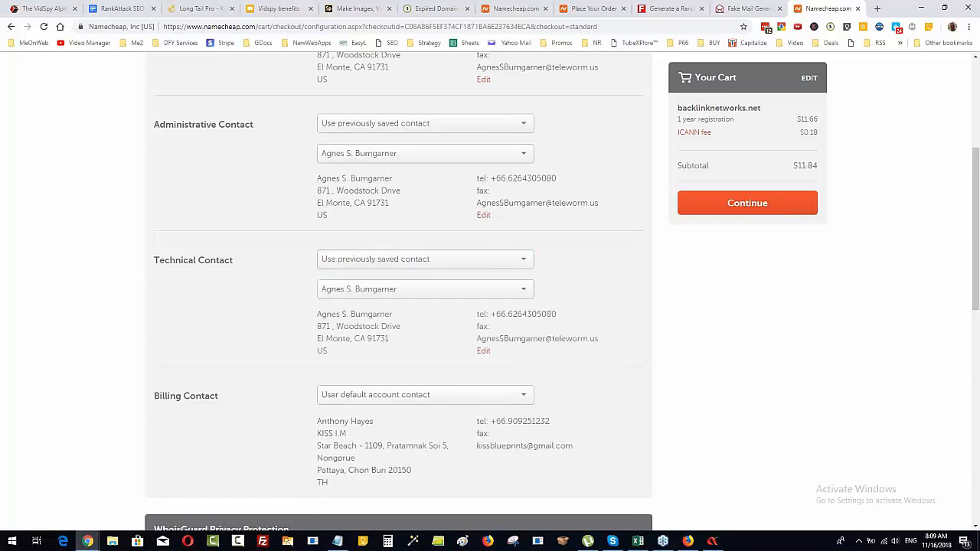
left_click(453, 395)
left_click(449, 452)
Continue through billing with PayPal as the payment method and start the PayPal checkout from the order review
left_click(747, 203)
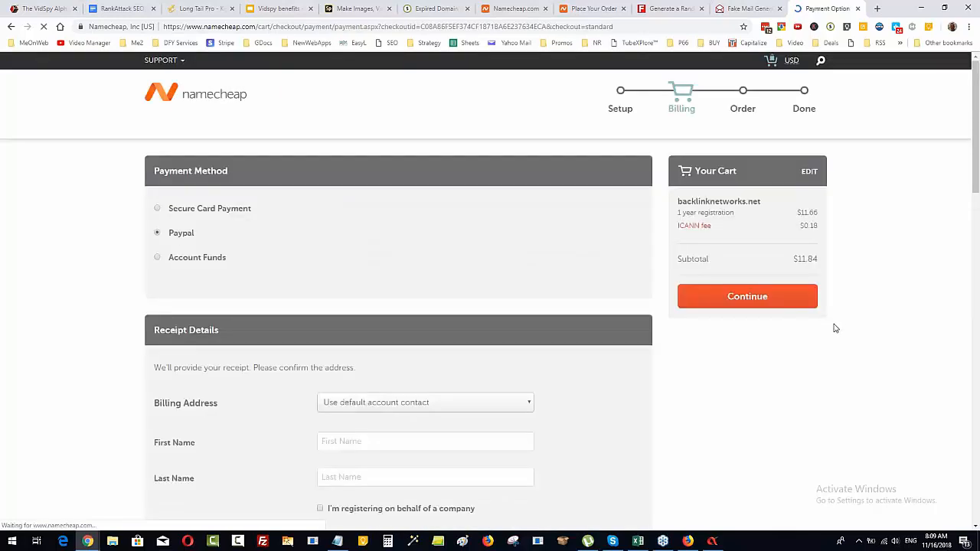
scroll(836, 328, "down", 2)
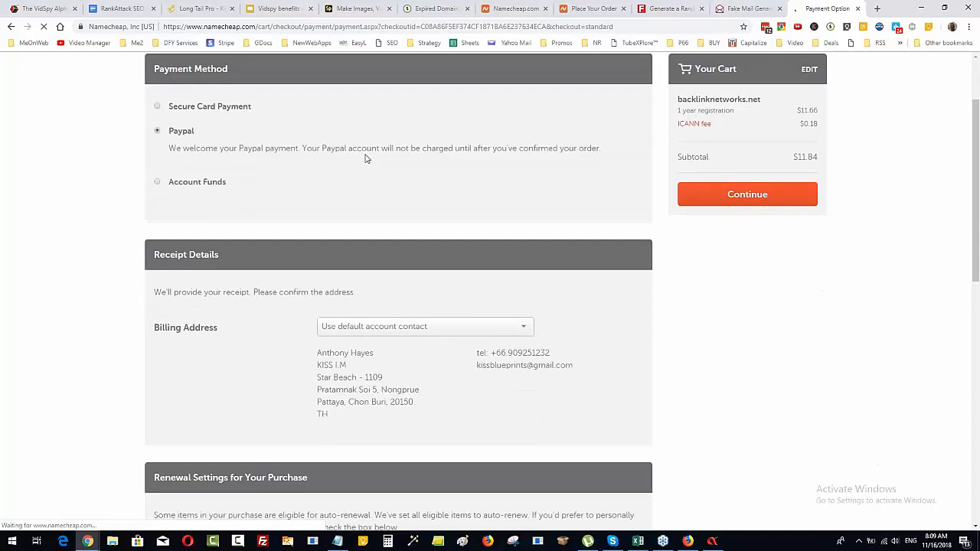
left_click(747, 202)
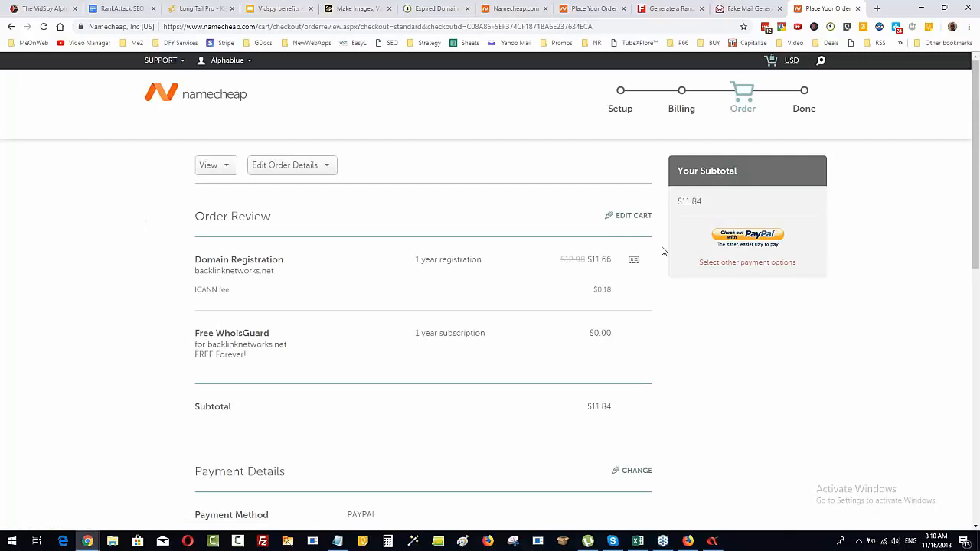
left_click(758, 239)
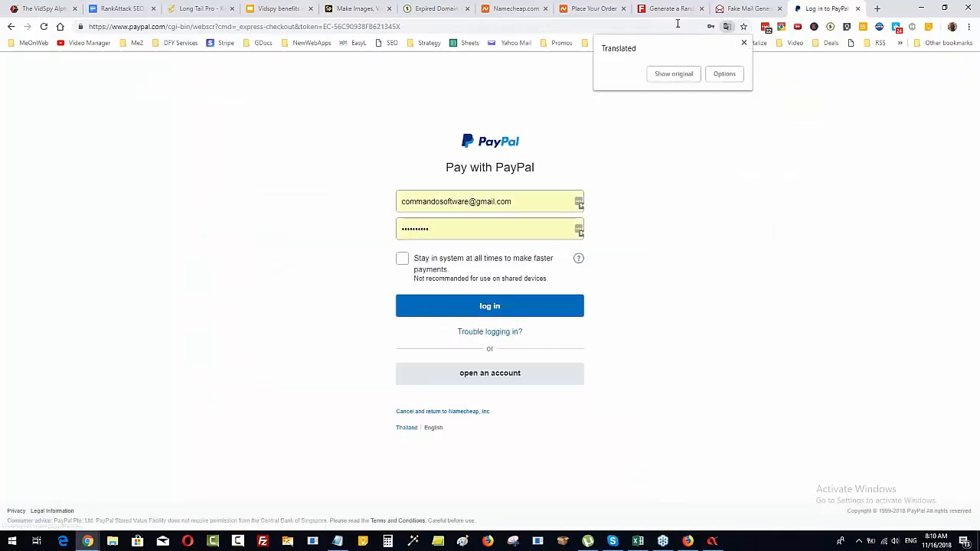
Close the checkout tab and review the generated identity's details on Fake Name Generator
key("ctrl+w")
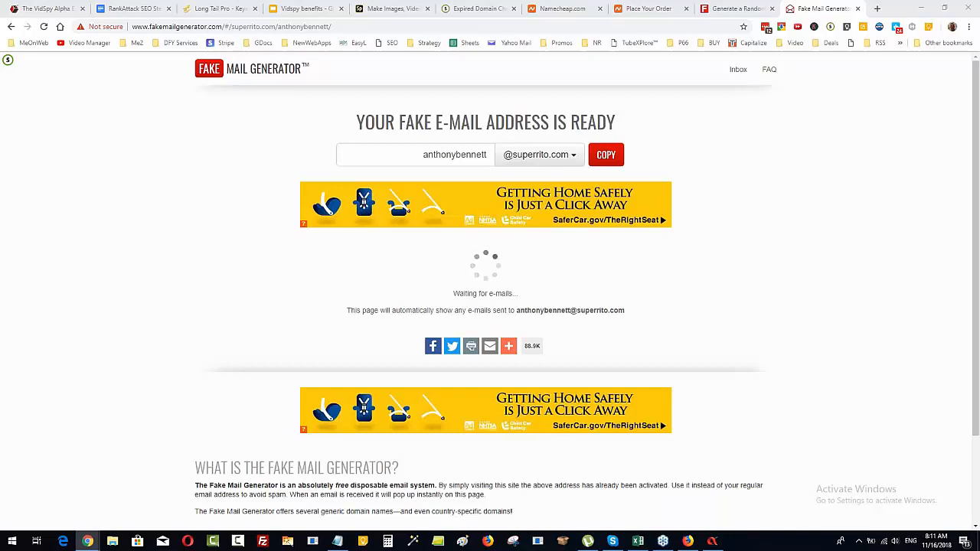
left_click(736, 9)
scroll(846, 230, "up", 3)
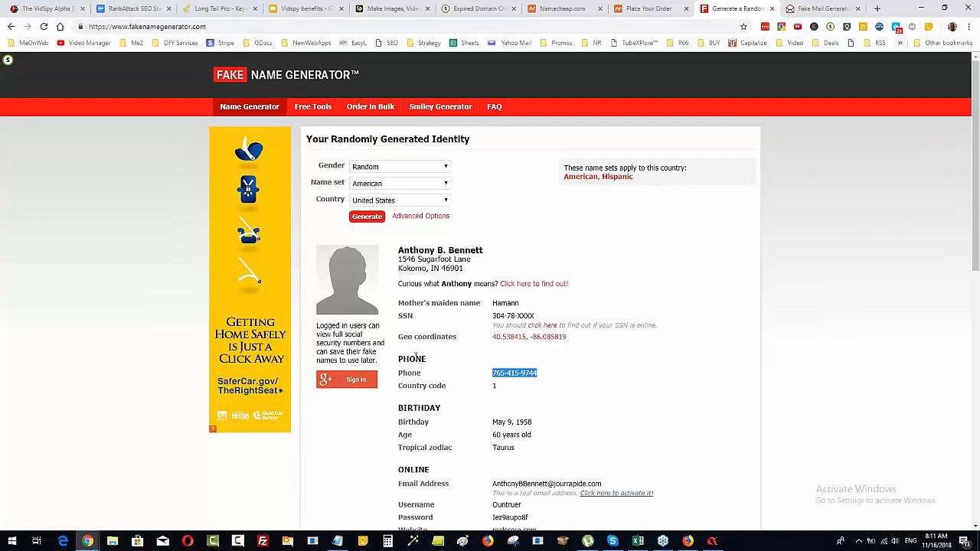
scroll(860, 283, "down", 1)
scroll(861, 282, "down", 2)
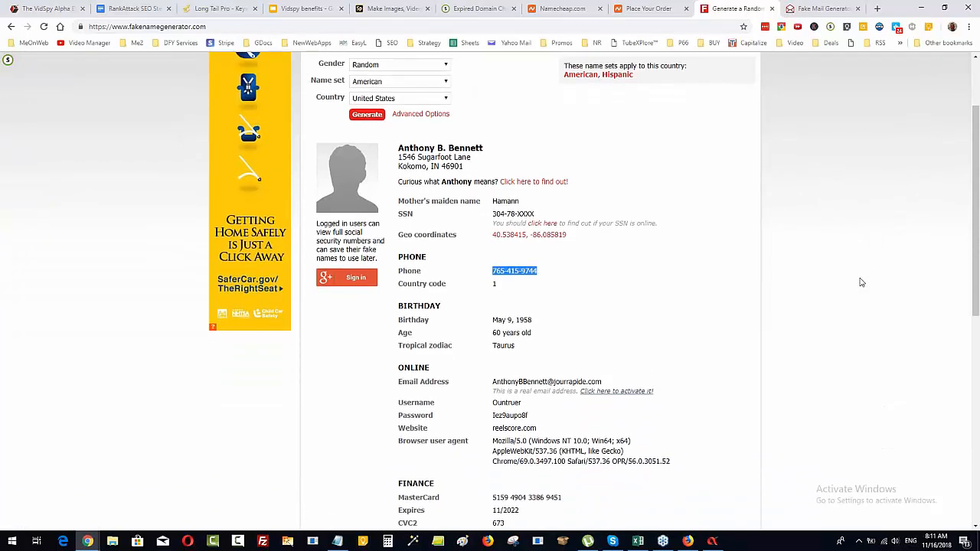
scroll(860, 282, "up", 1)
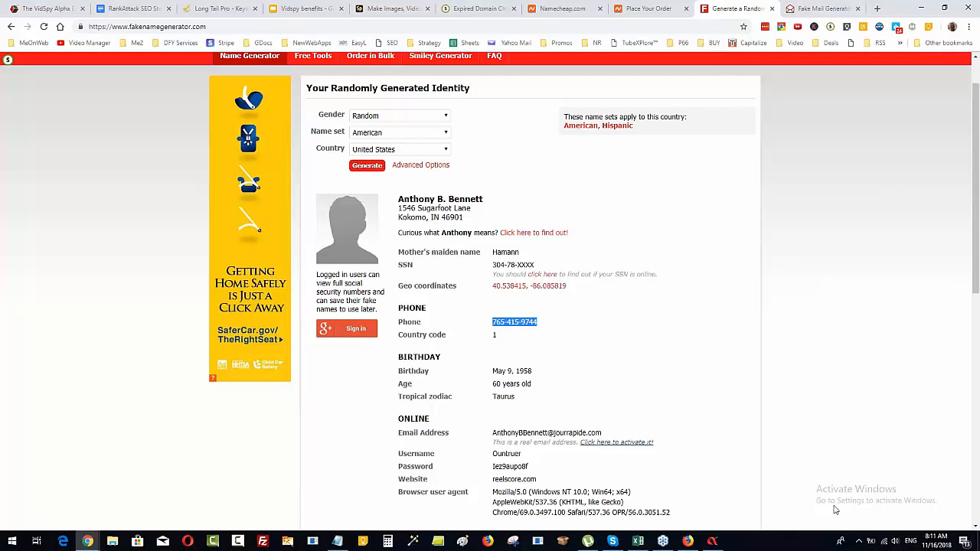
Save the selected VidSpy Alpha user profiles to a CSV file named "namecheapo accounts" in the Documents folder
left_click(712, 540)
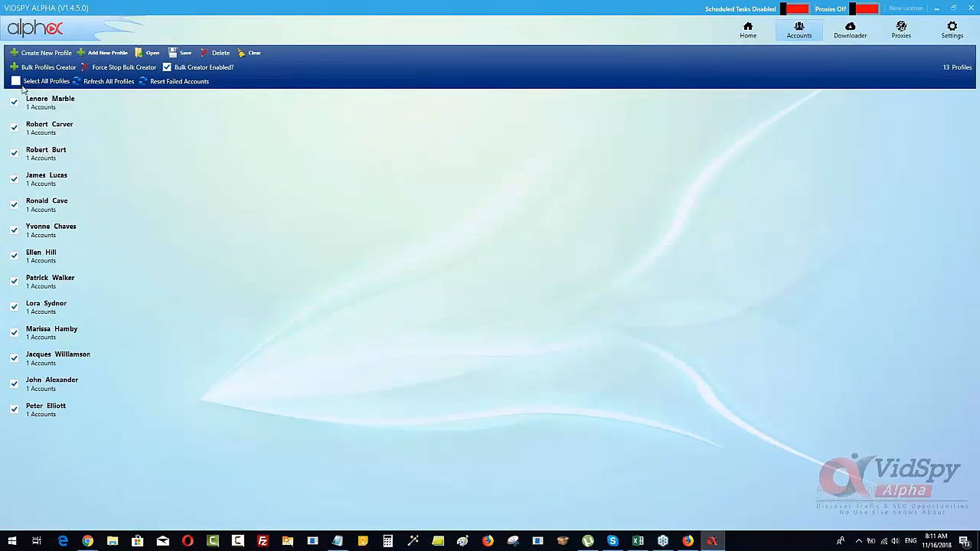
left_click(185, 53)
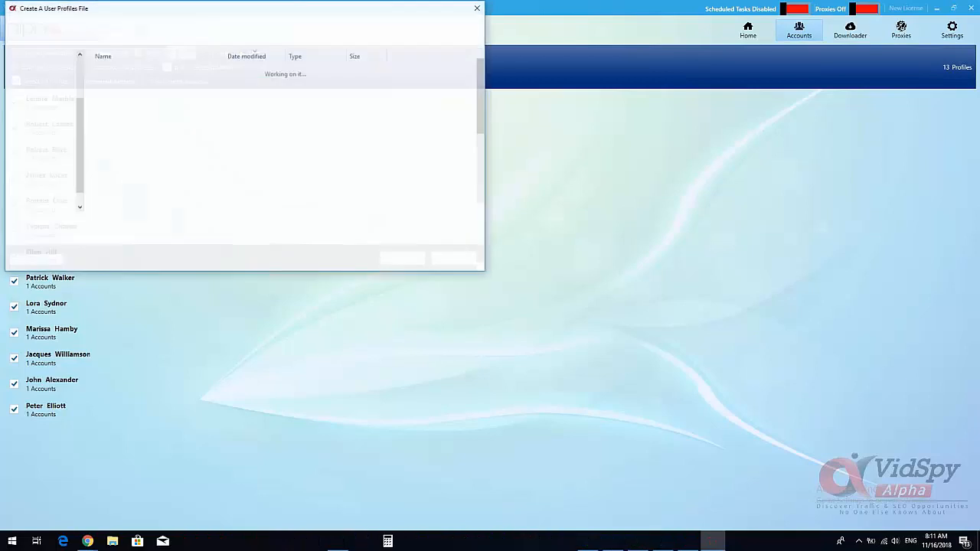
left_click(146, 236)
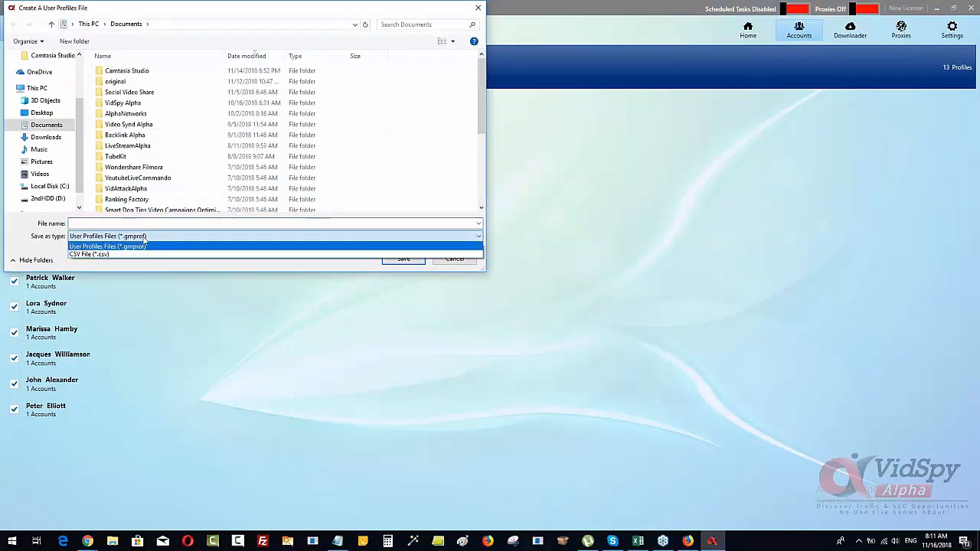
left_click(129, 253)
left_click(149, 223)
type("namecheapo a")
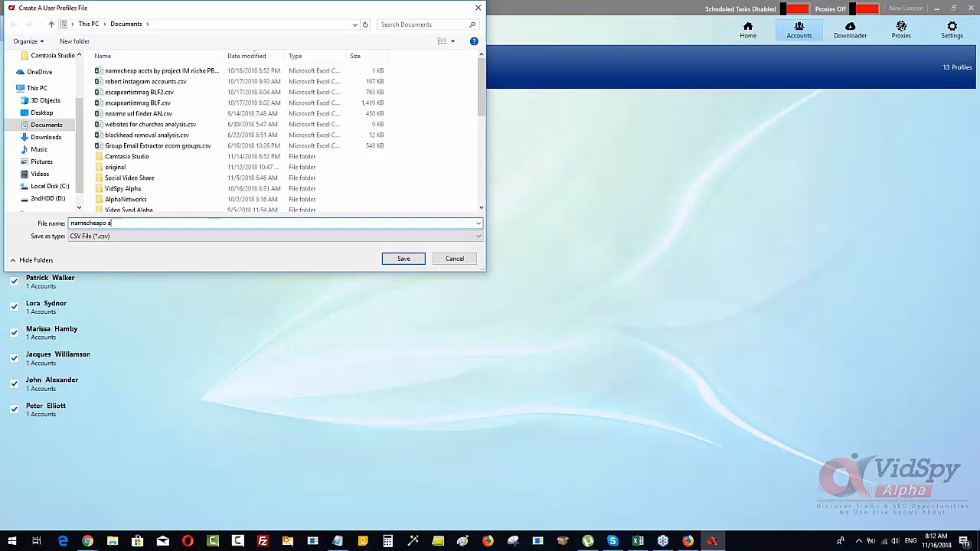
type("ccounts")
left_click(404, 259)
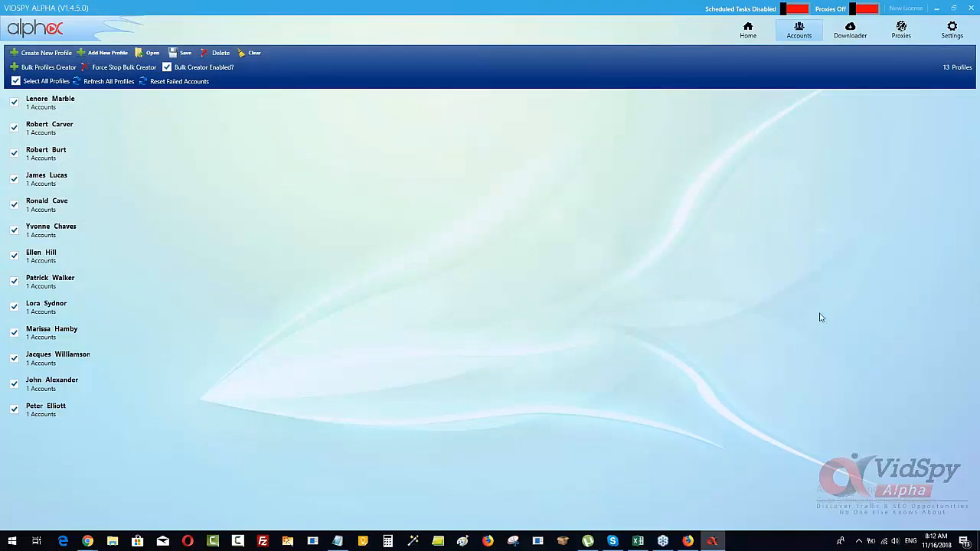
Compare the backlinknetworks.net entry in VidSpy Alpha's Broken Link Finder with the domain's SERPworx metrics in the browser
left_click(50, 97)
left_click(749, 29)
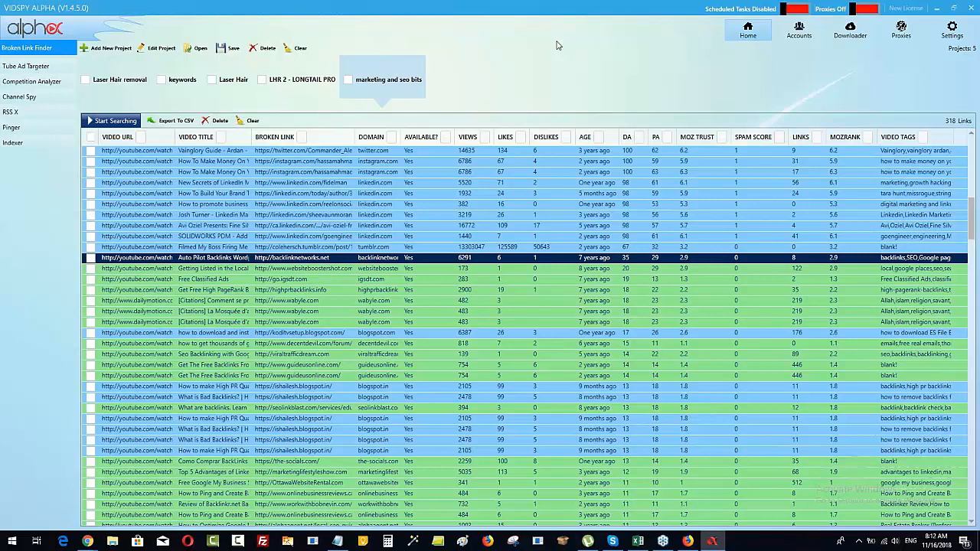
left_click(940, 7)
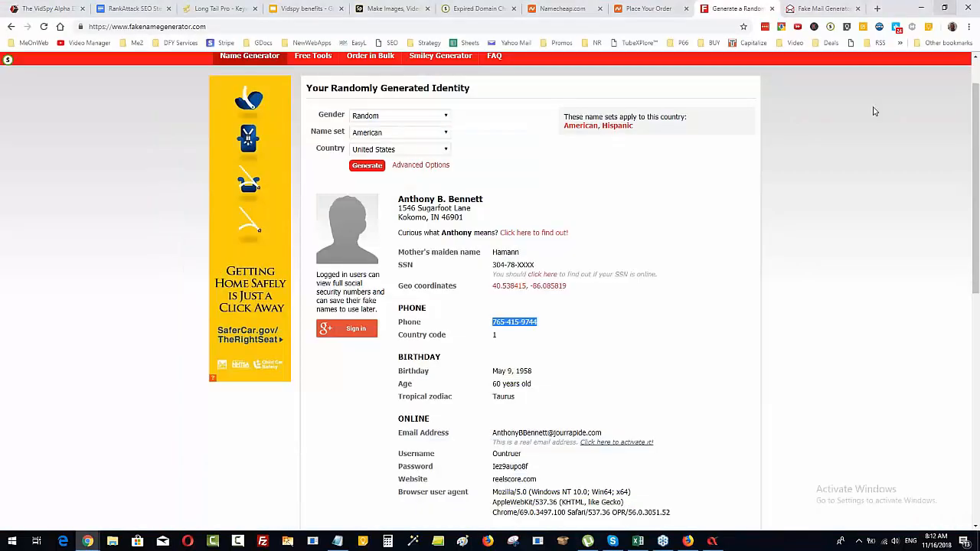
left_click(474, 8)
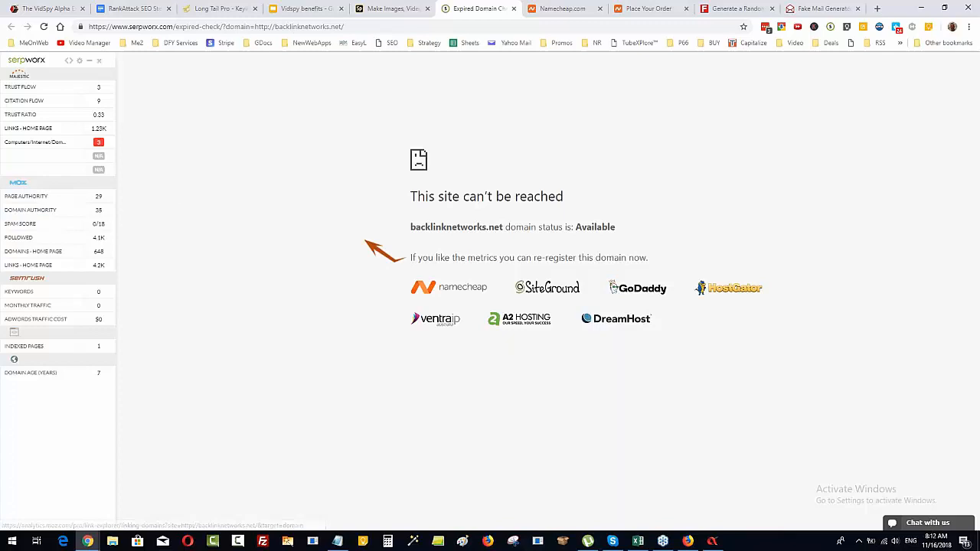
left_click(710, 541)
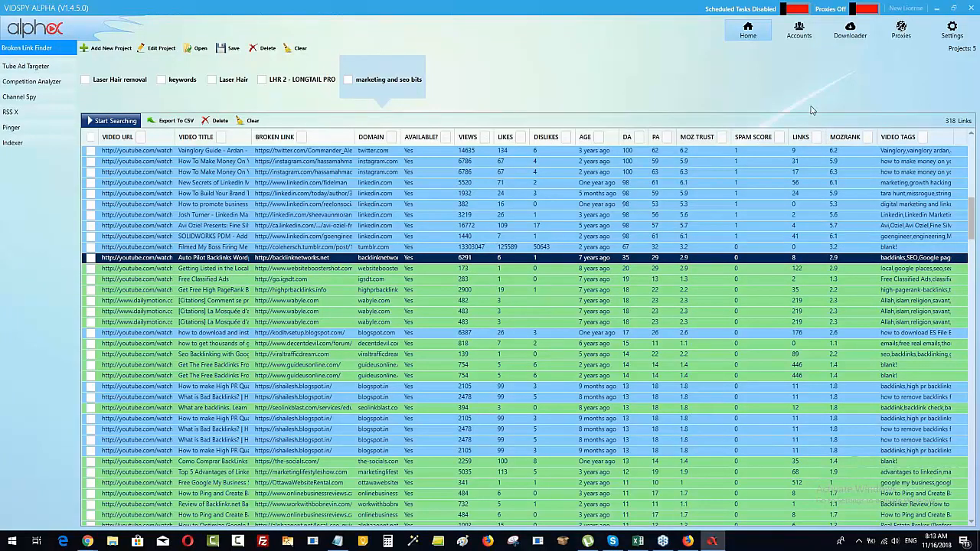
left_click(942, 8)
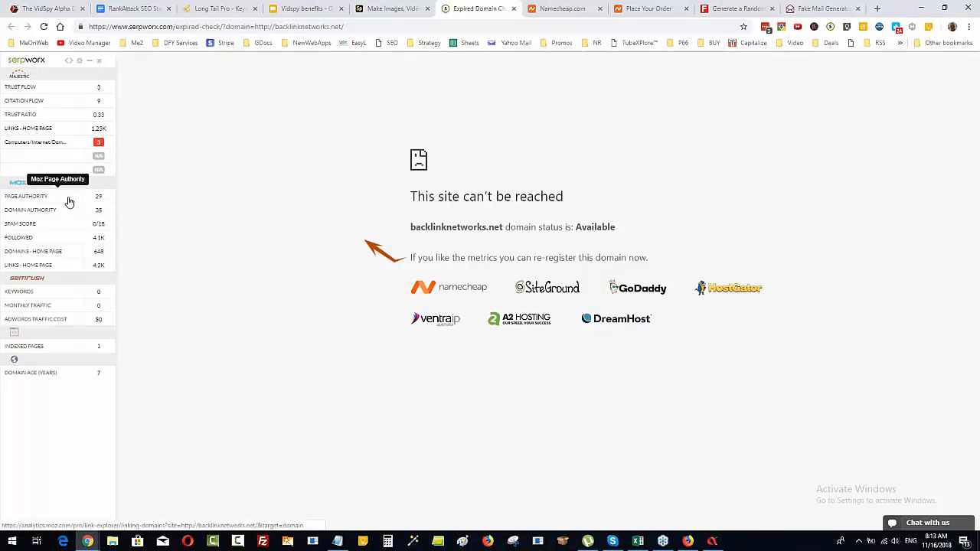
left_click(712, 541)
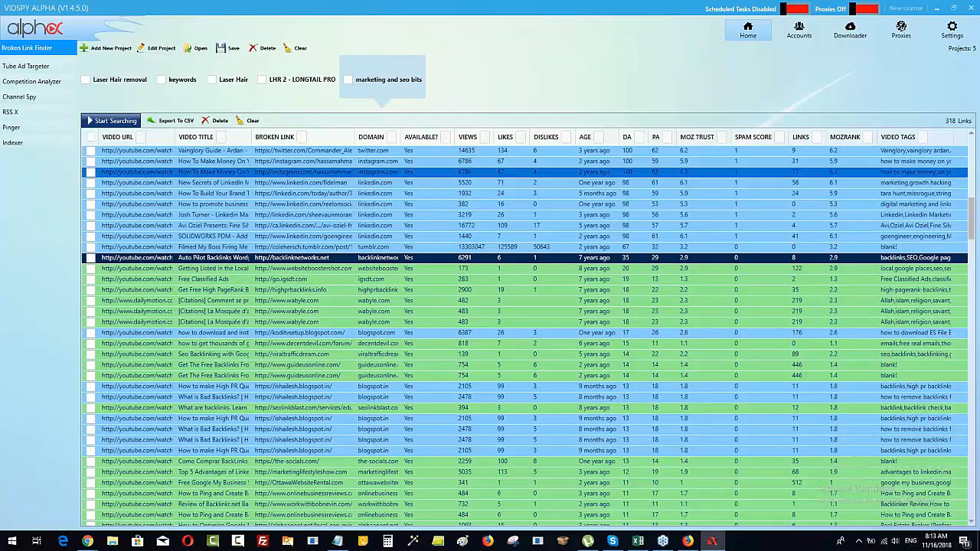
left_click(935, 13)
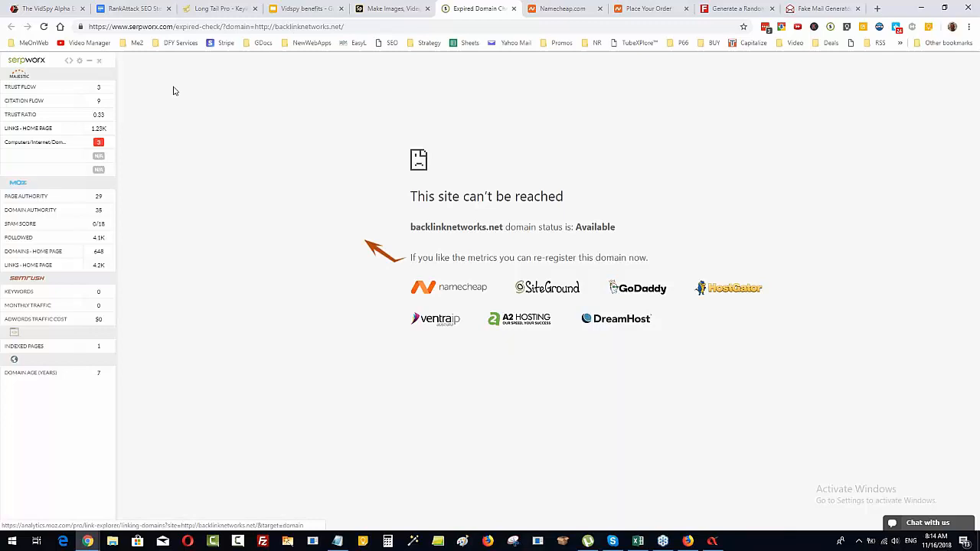
Revisit the Namecheap order review, and examine the overview and anchor text of backlinknetworks.net in Moz Link Explorer
left_click(729, 8)
left_click(650, 9)
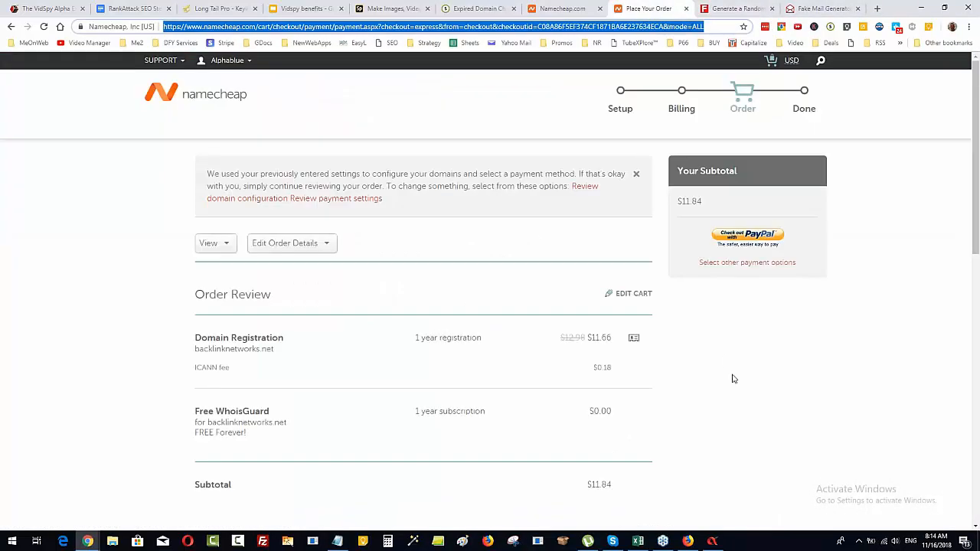
left_click(688, 542)
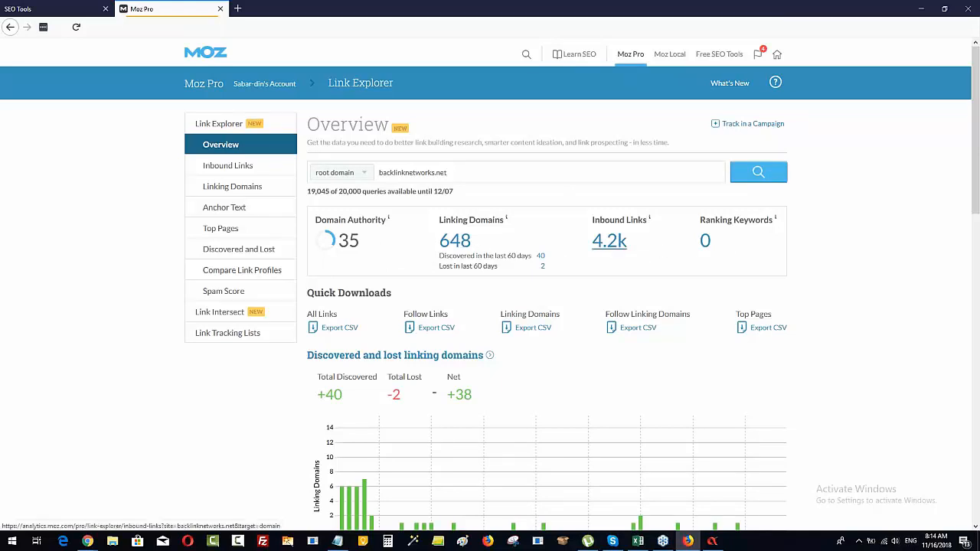
mouse_move(462, 260)
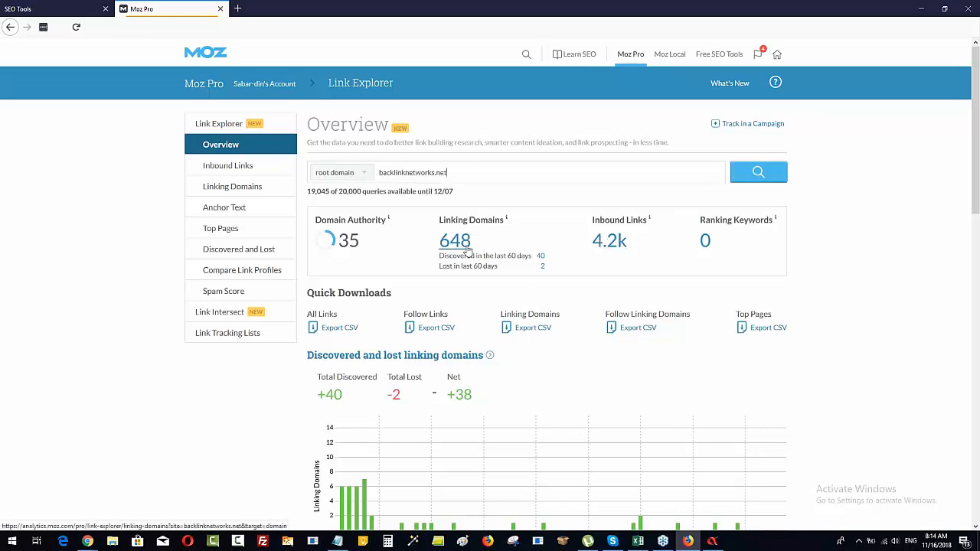
mouse_move(618, 224)
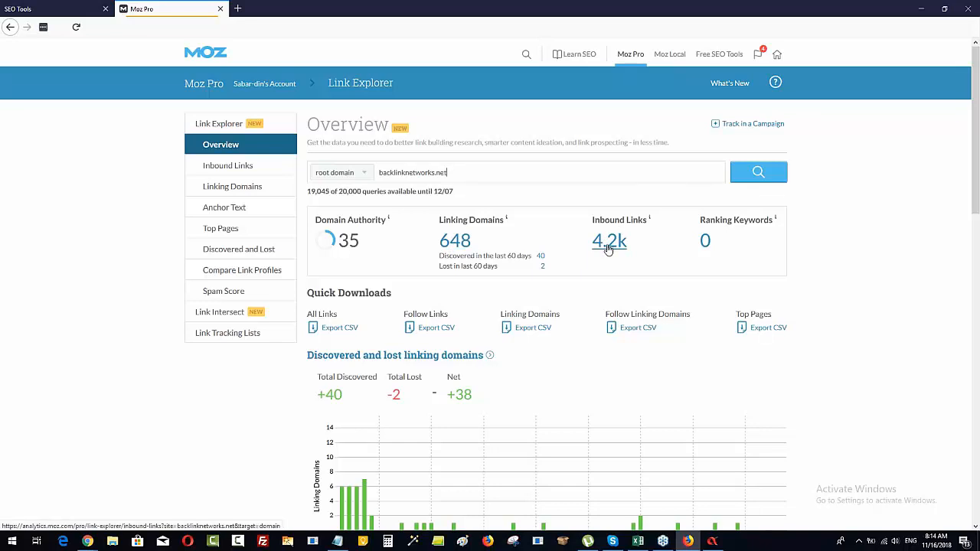
mouse_move(417, 218)
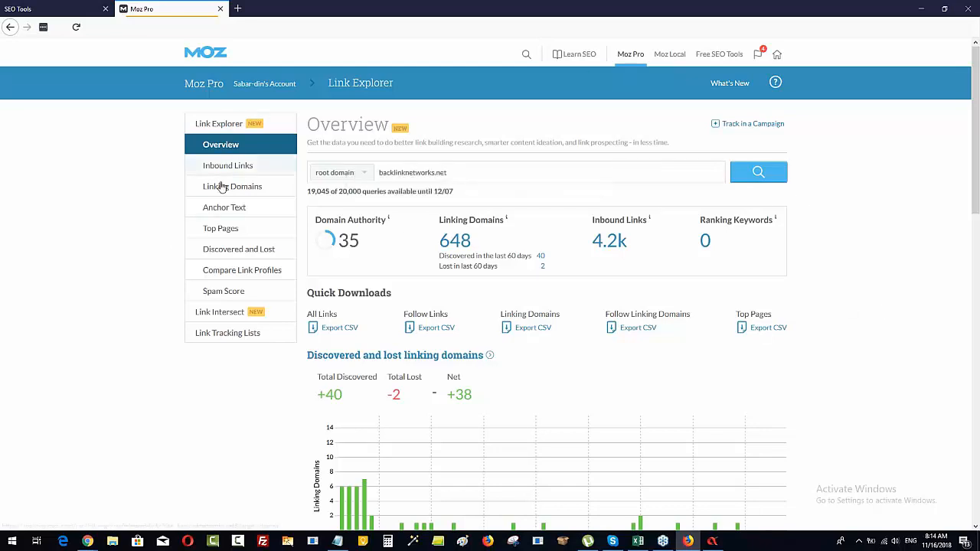
left_click(227, 208)
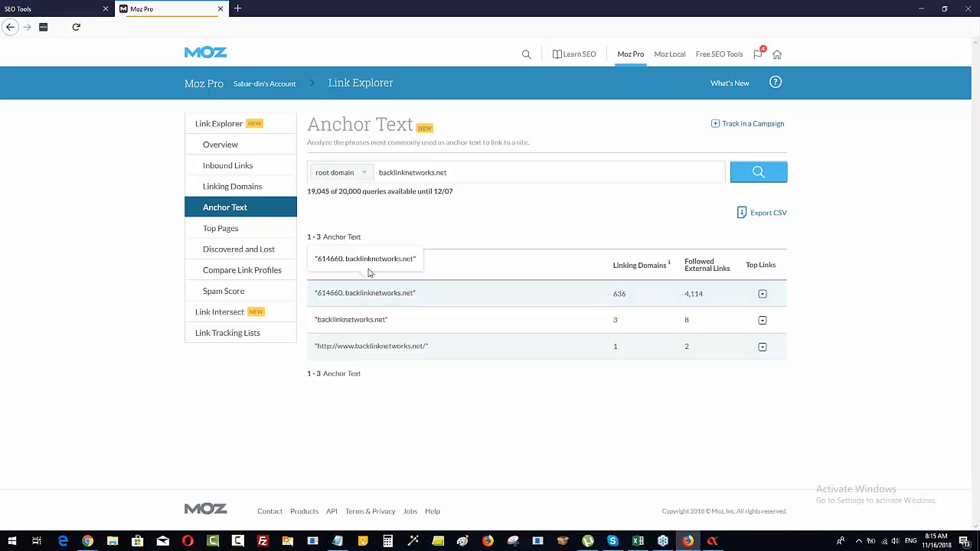
Copy the domain backlinknetworks.net from Moz Link Explorer and switch to the SEO Tools page
left_click_drag(462, 172, 348, 172)
key("ctrl+c")
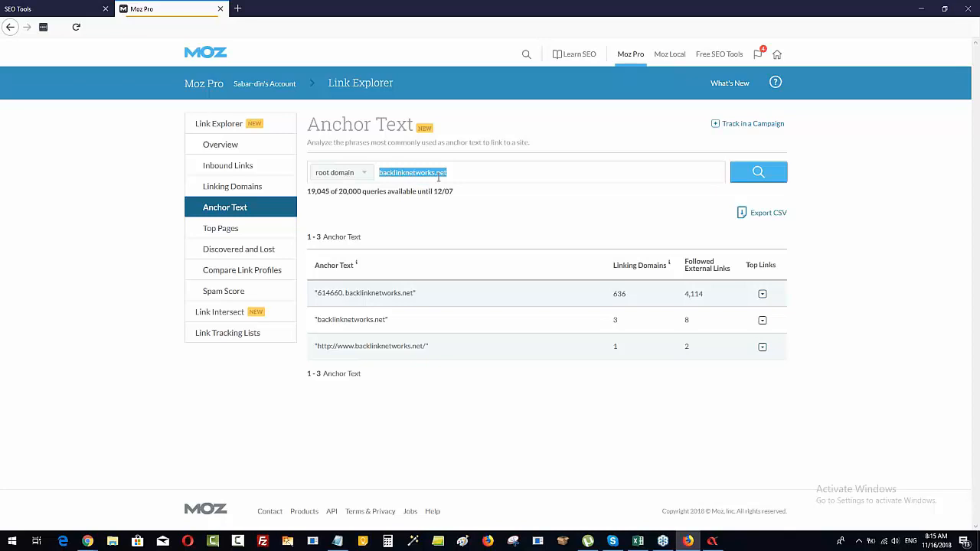
left_click(74, 11)
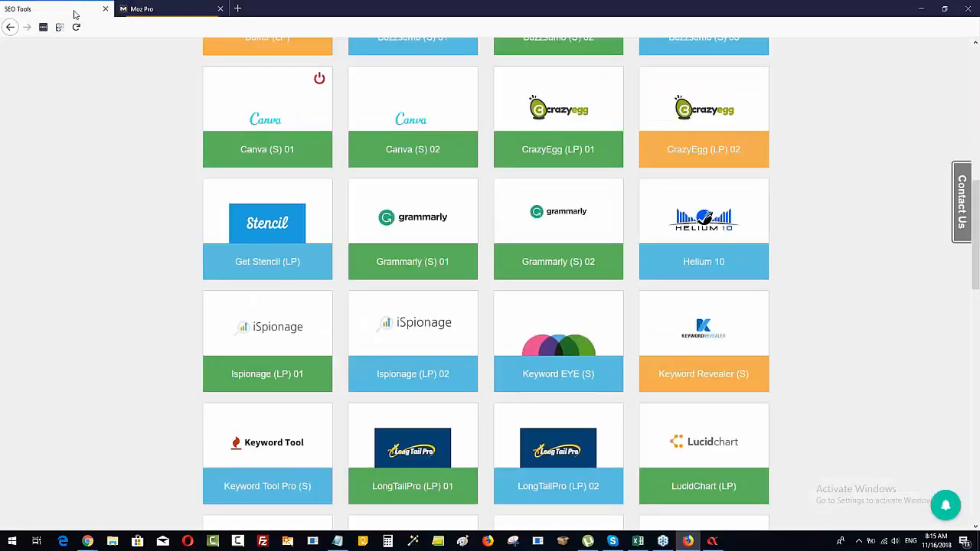
Look through the available SEO tools for another service to check the domain's backlinks
scroll(825, 225, "down", 2)
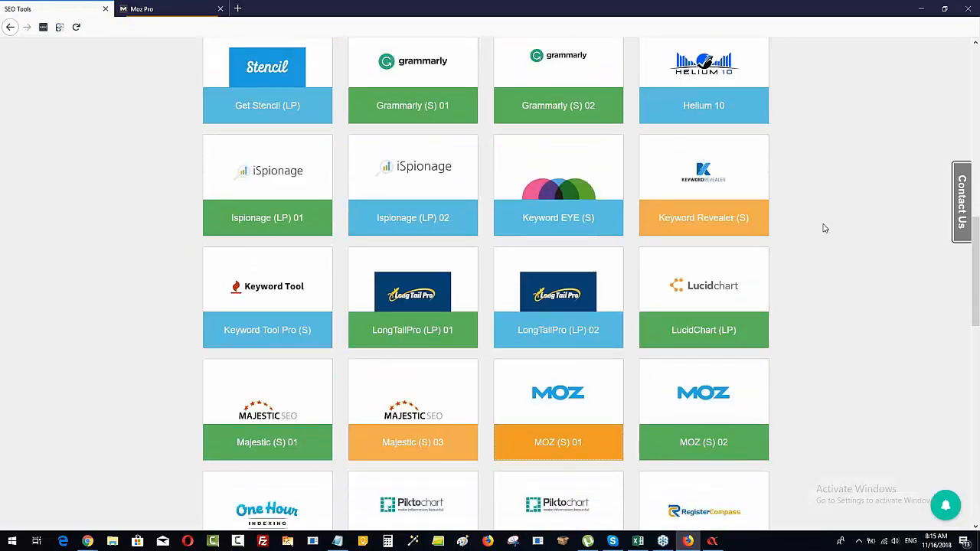
scroll(824, 228, "down", 1)
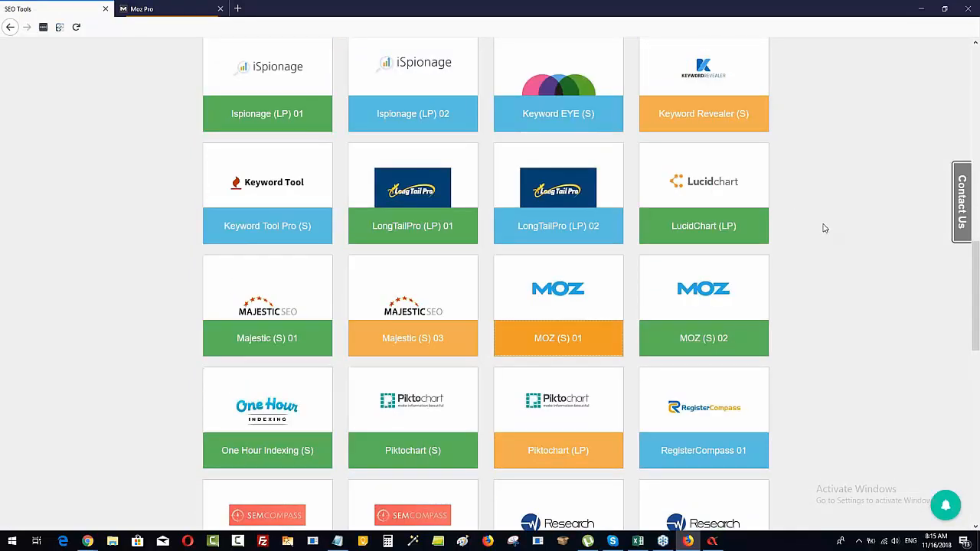
scroll(825, 228, "up", 1)
scroll(822, 226, "down", 2)
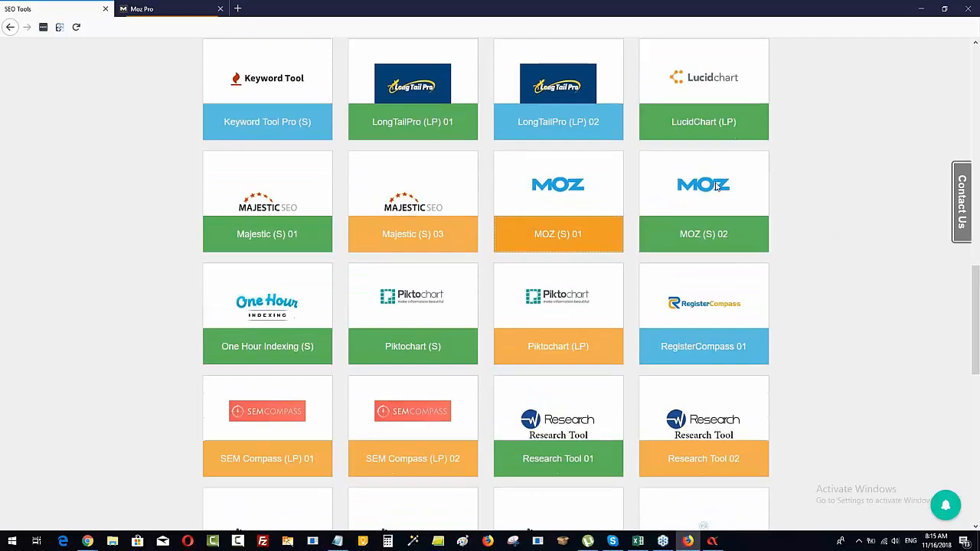
scroll(553, 317, "down", 3)
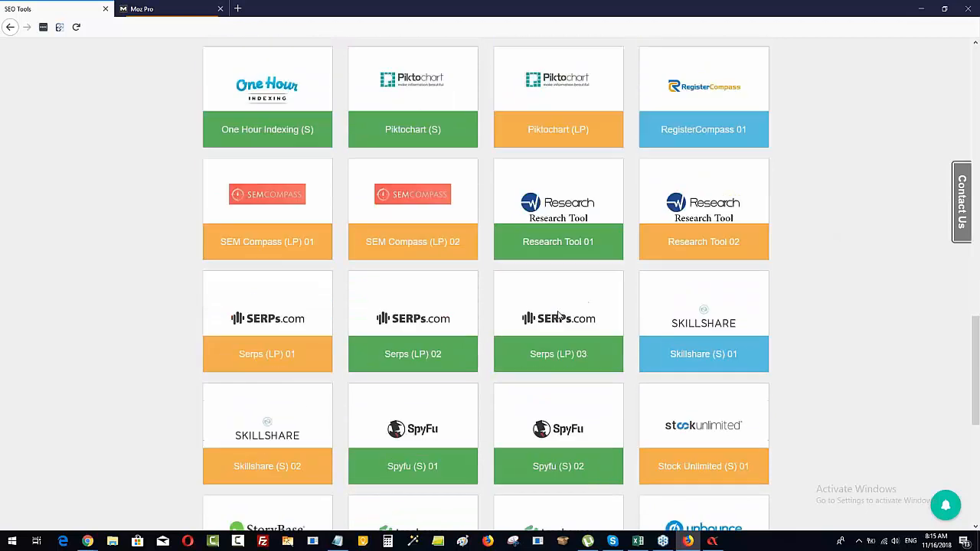
scroll(558, 319, "up", 8)
scroll(578, 306, "up", 3)
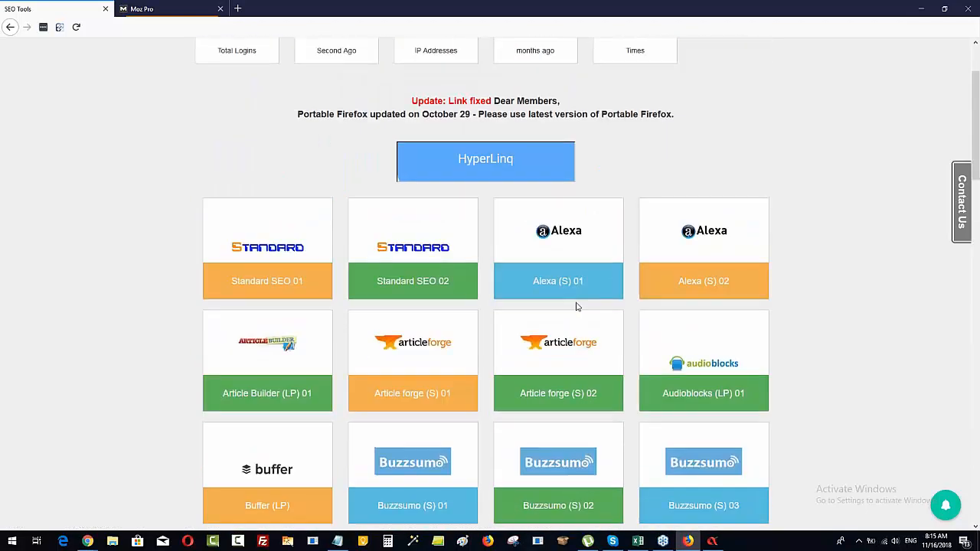
scroll(582, 229, "down", 1)
scroll(536, 207, "down", 2)
scroll(549, 221, "down", 6)
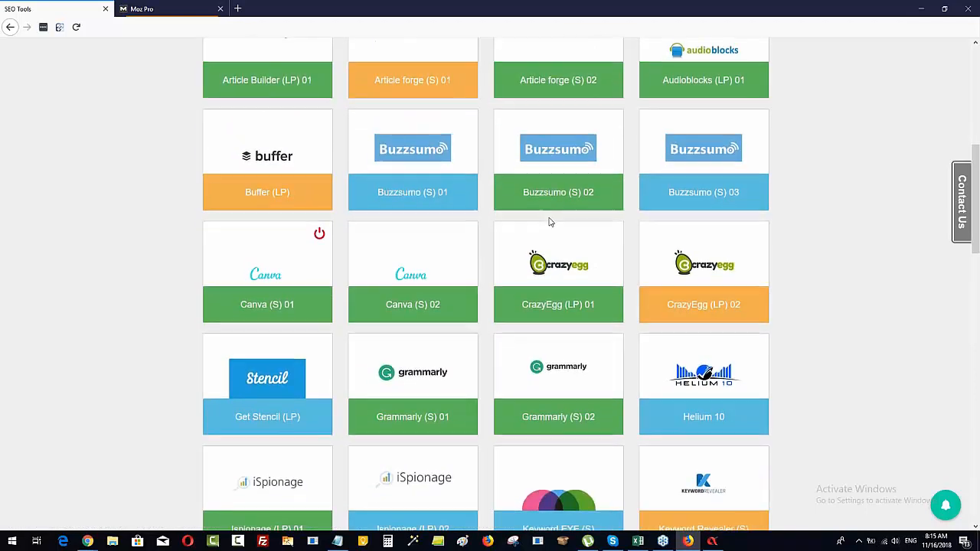
scroll(891, 212, "down", 3)
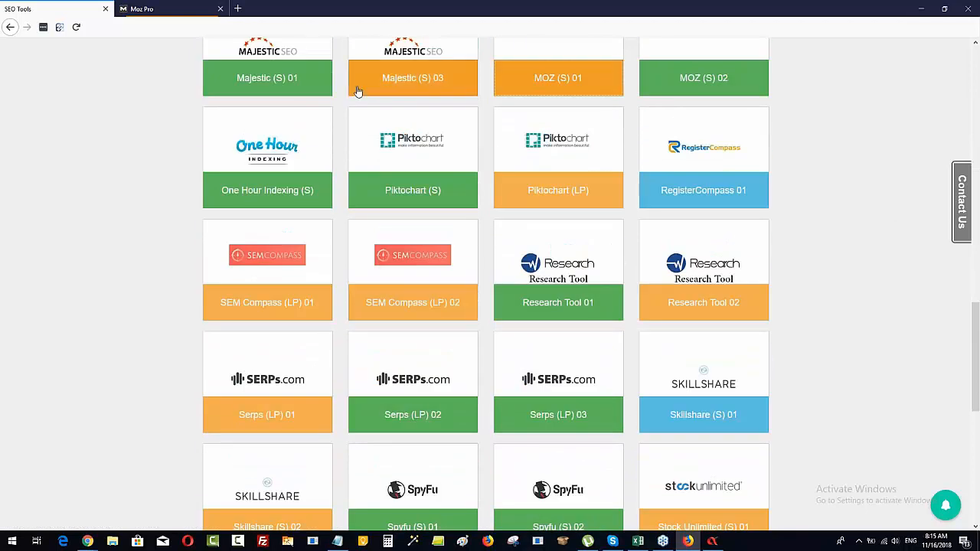
Try to look up backlinknetworks.net through the Majestic (S) 03 account and return to the SEO Tools page
left_click(426, 80)
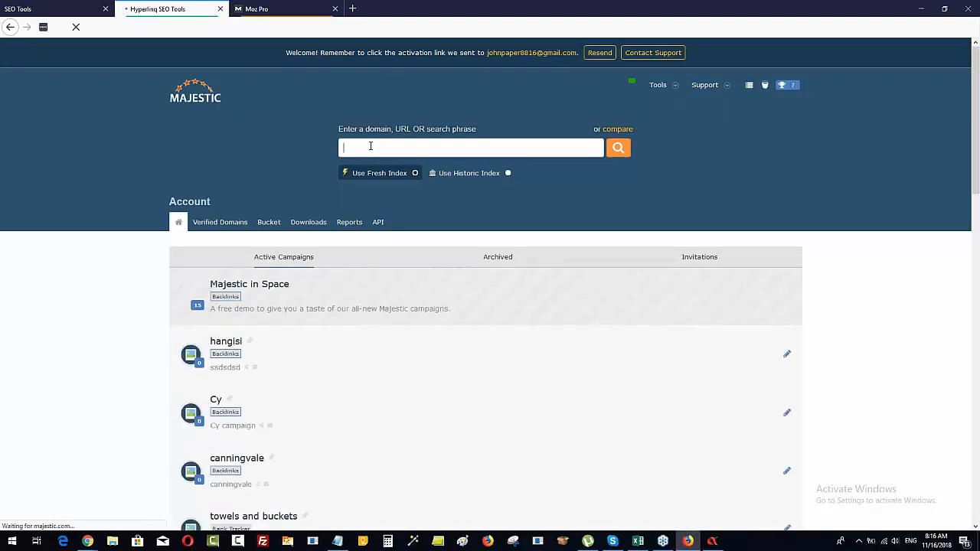
key("ctrl+v")
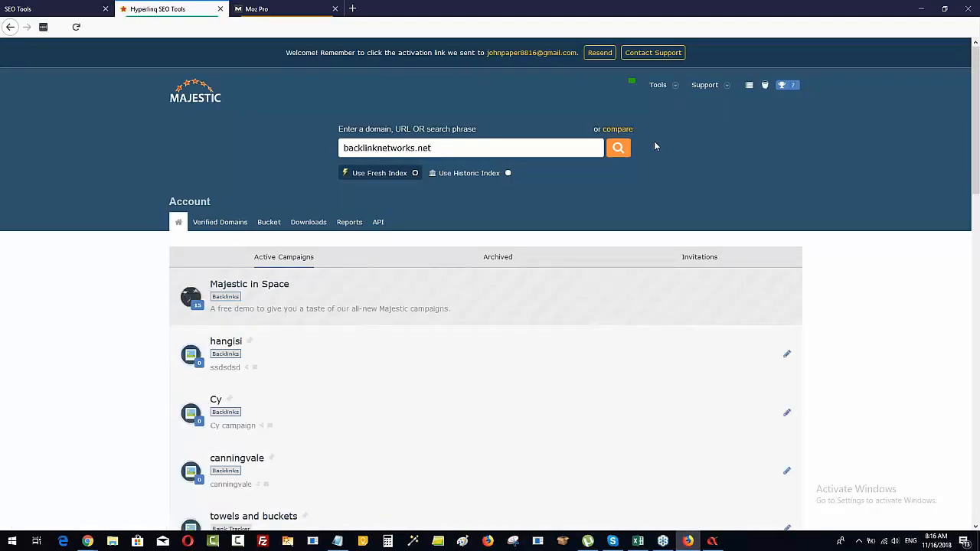
left_click(622, 148)
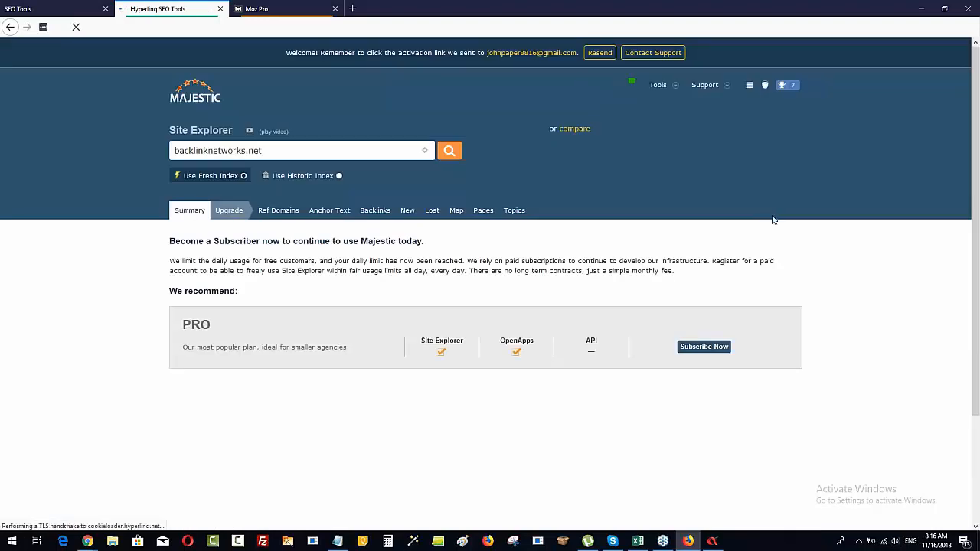
left_click(220, 8)
left_click(87, 6)
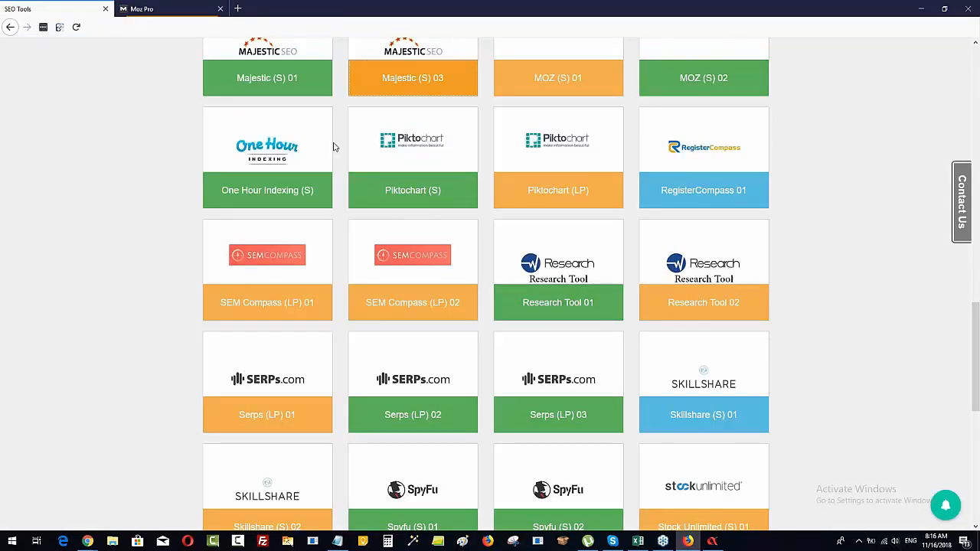
scroll(858, 313, "up", 1)
scroll(858, 312, "up", 1)
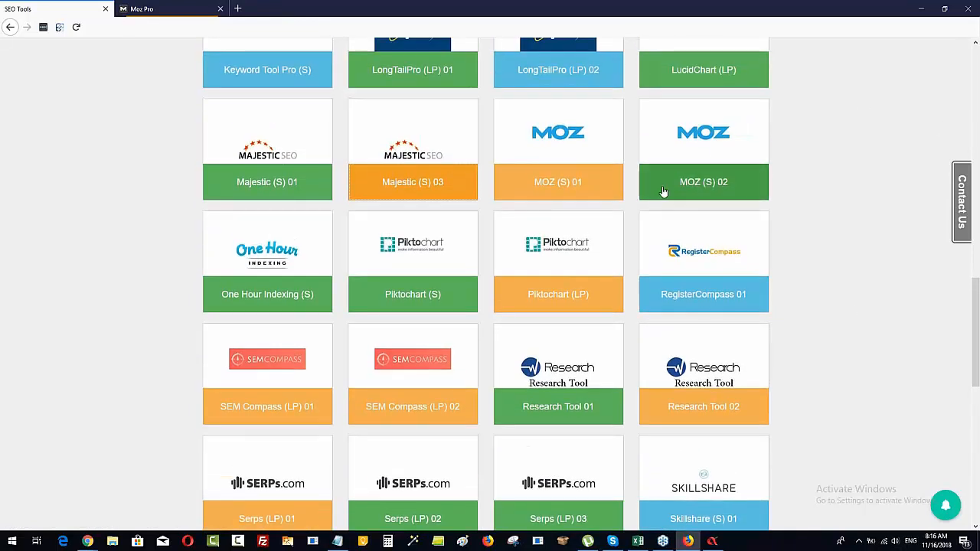
left_click(559, 181)
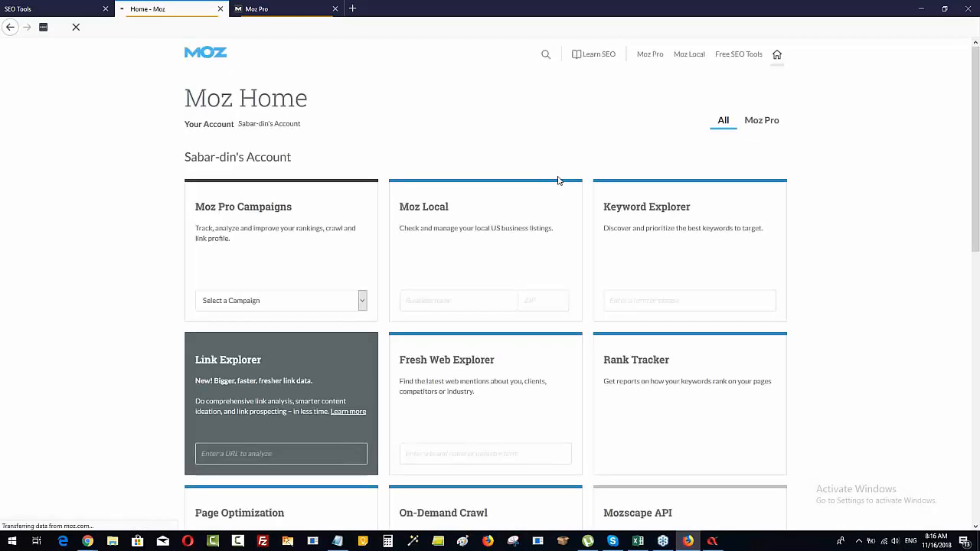
left_click(220, 9)
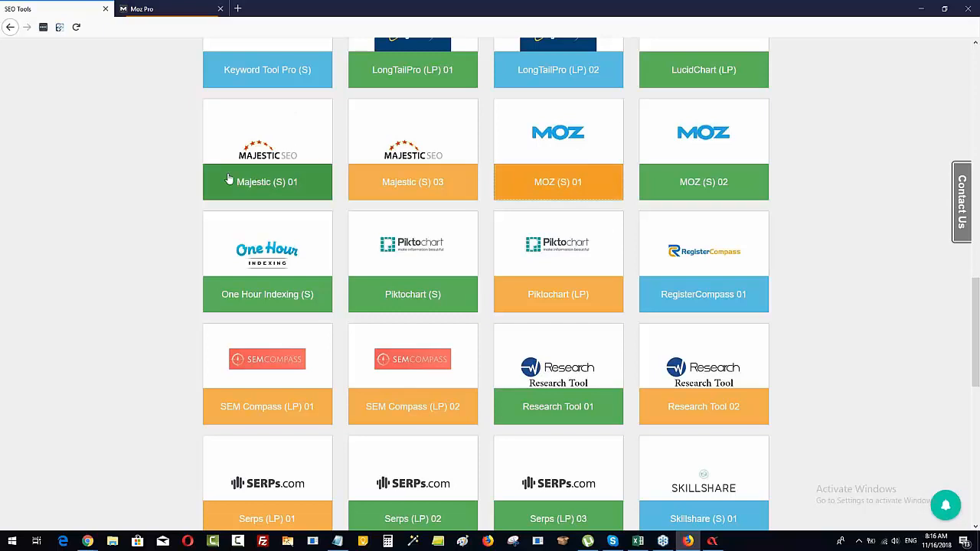
Try to look up backlinknetworks.net through the Majestic (S) 01 account and return to the SEO Tools page
left_click(273, 190)
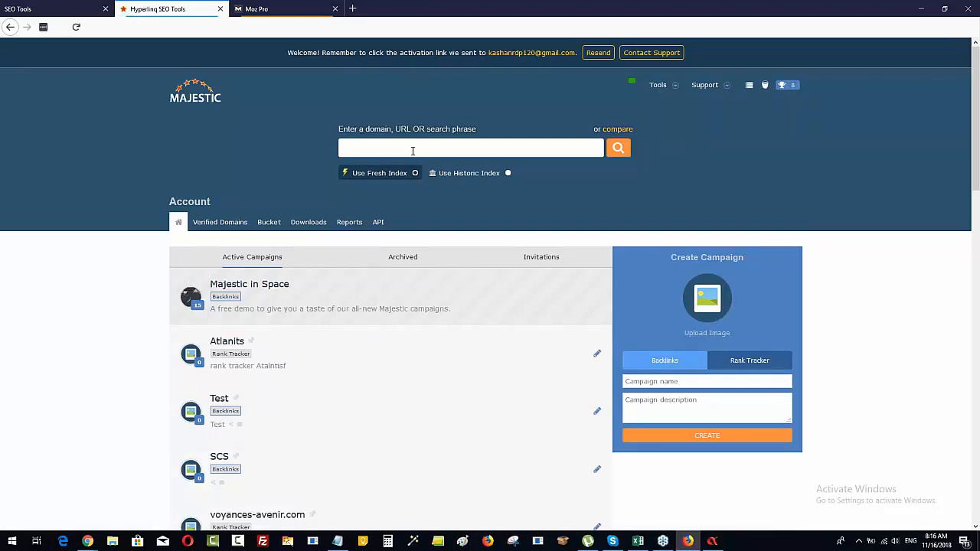
key("ctrl+v")
left_click(621, 157)
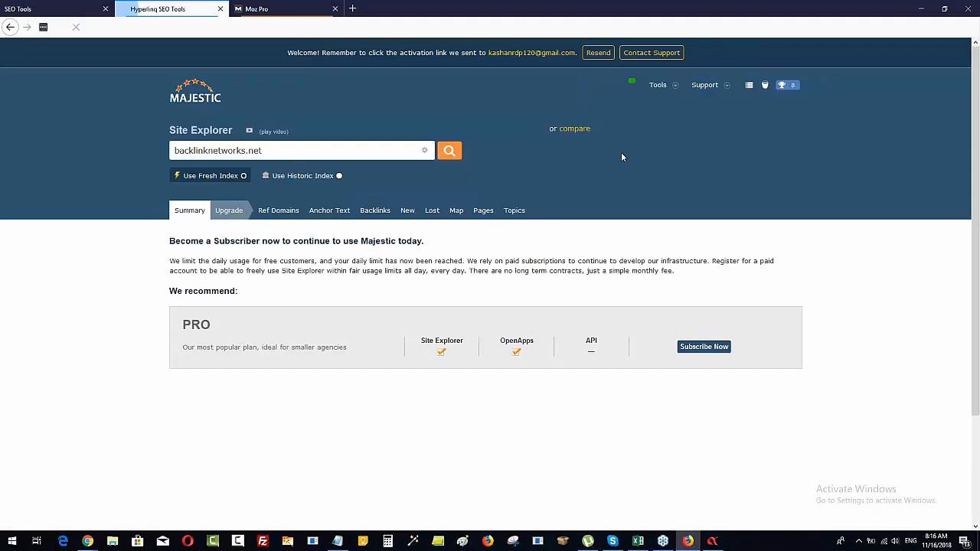
left_click(220, 9)
key("ctrl+Tab")
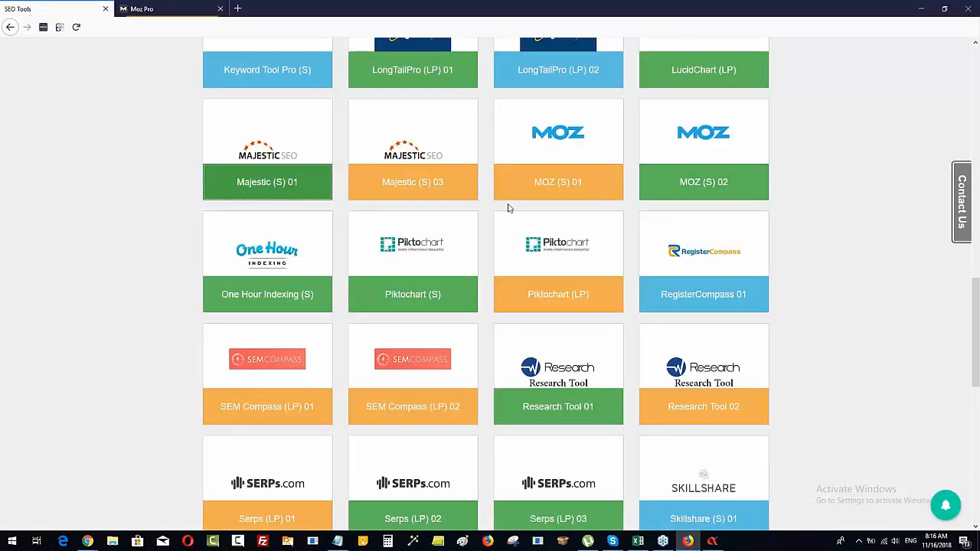
Browse the full SEO Tools catalogue for an alternative service to check the domain's backlinks
scroll(420, 299, "down", 4)
scroll(421, 299, "down", 1)
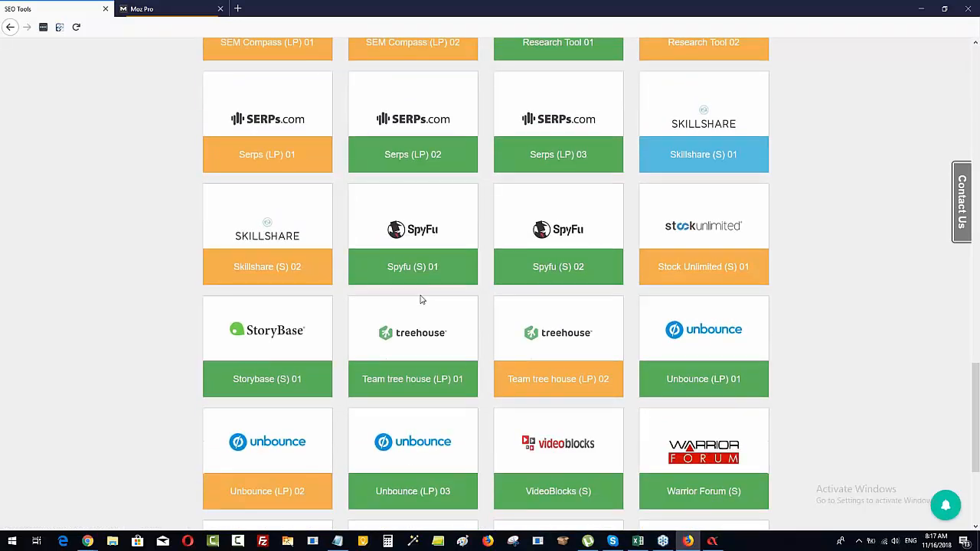
scroll(421, 299, "down", 3)
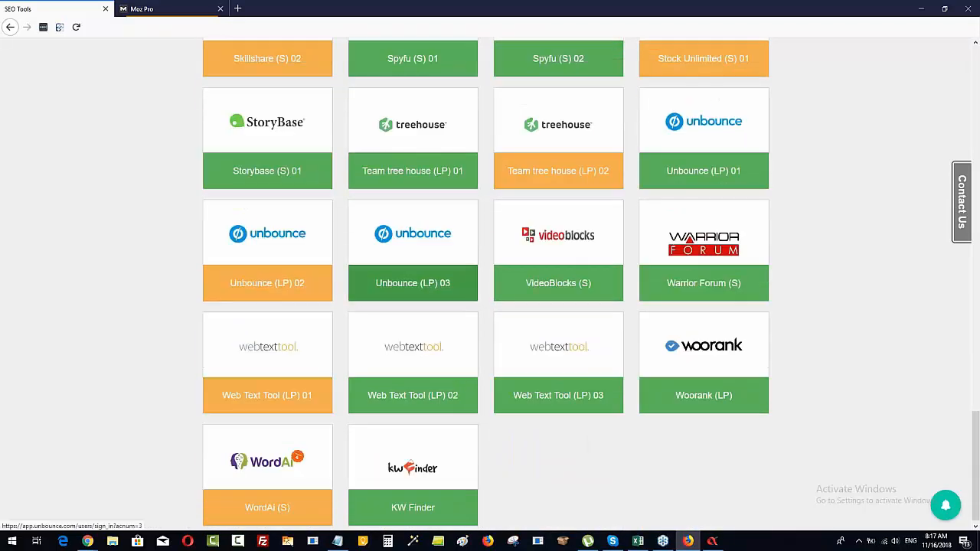
scroll(413, 283, "up", 3)
scroll(485, 283, "up", 3)
scroll(486, 283, "up", 8)
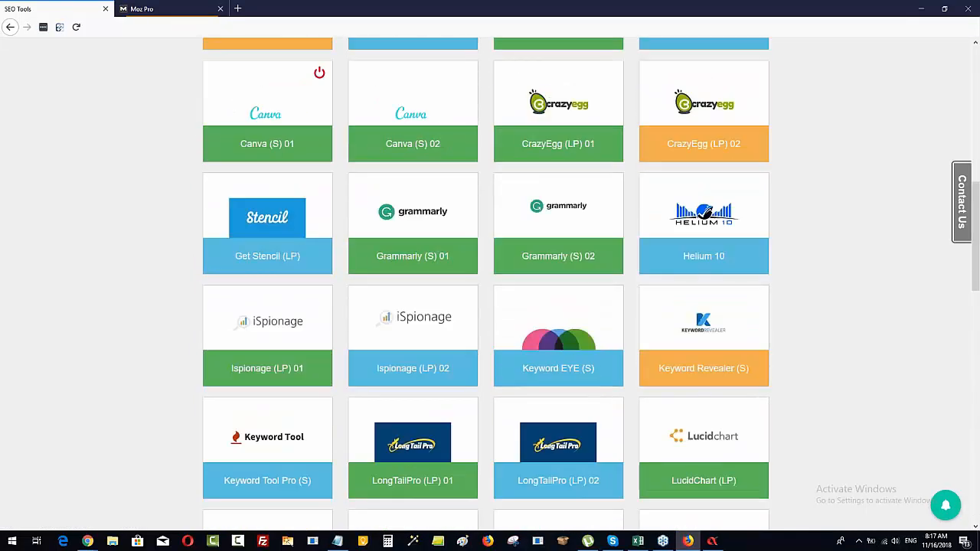
scroll(691, 373, "up", 8)
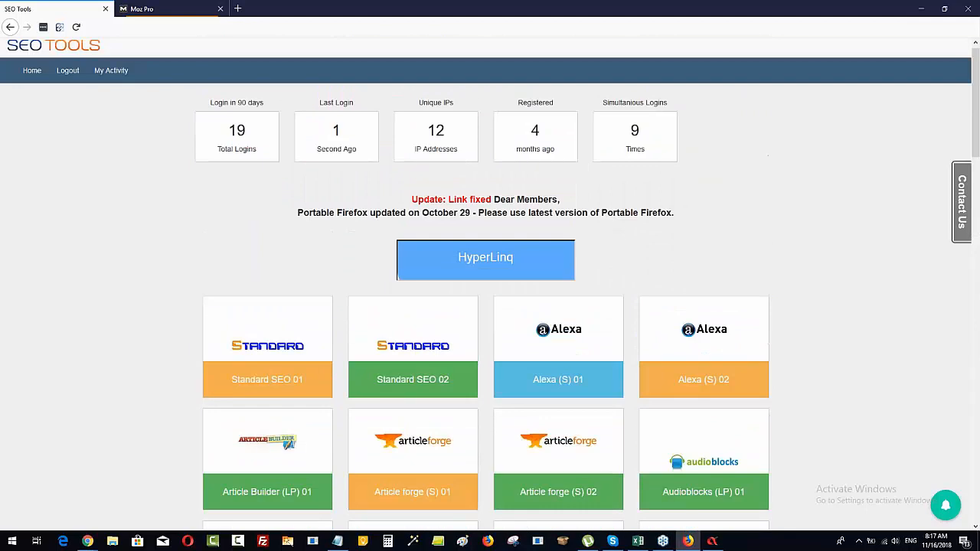
scroll(718, 385, "down", 4)
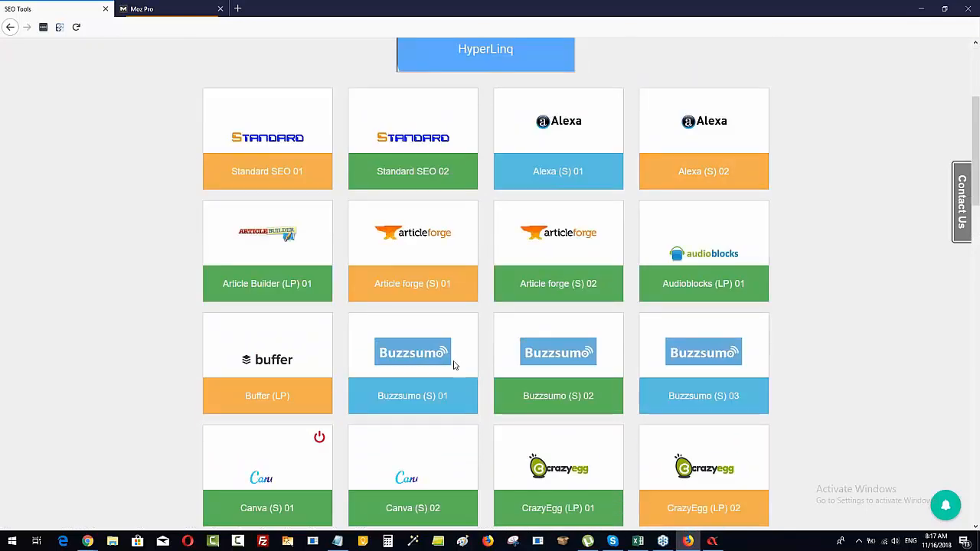
scroll(454, 365, "down", 5)
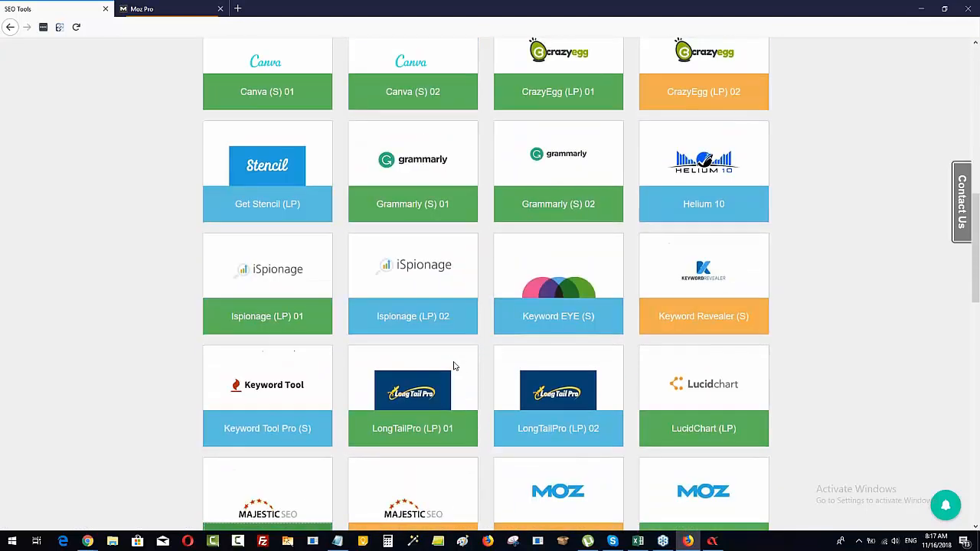
scroll(456, 379, "down", 2)
scroll(460, 376, "down", 2)
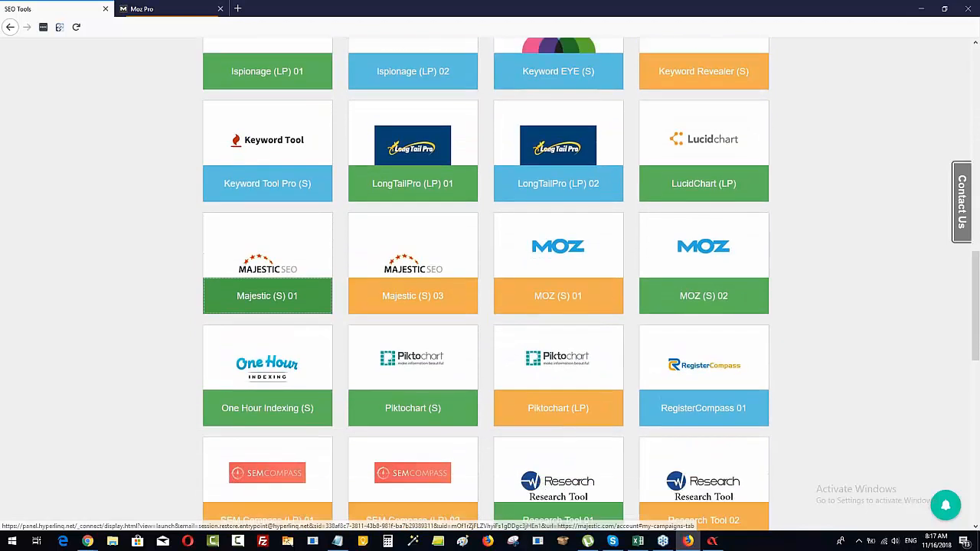
scroll(486, 292, "down", 1)
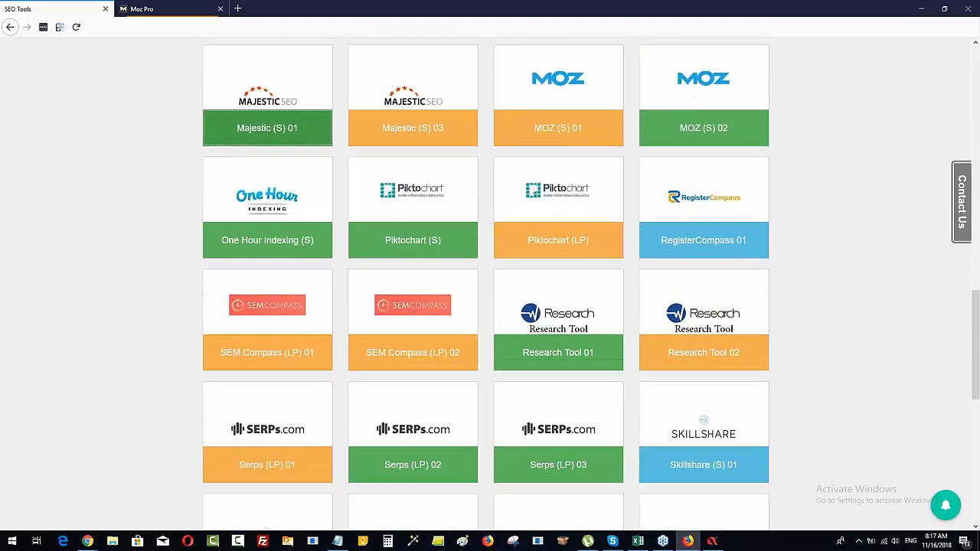
scroll(490, 284, "down", 2)
scroll(490, 284, "up", 2)
scroll(490, 283, "down", 1)
scroll(490, 283, "up", 3)
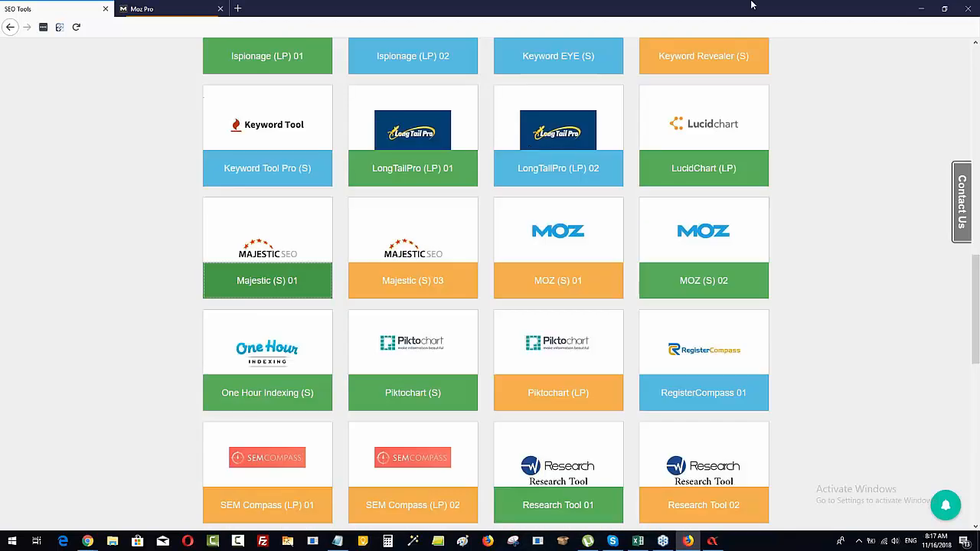
Switch to Chrome, open ahrefs.com in a new window and sign in to the Ahrefs account
left_click(922, 9)
left_click(876, 8)
type("ahrefs.com")
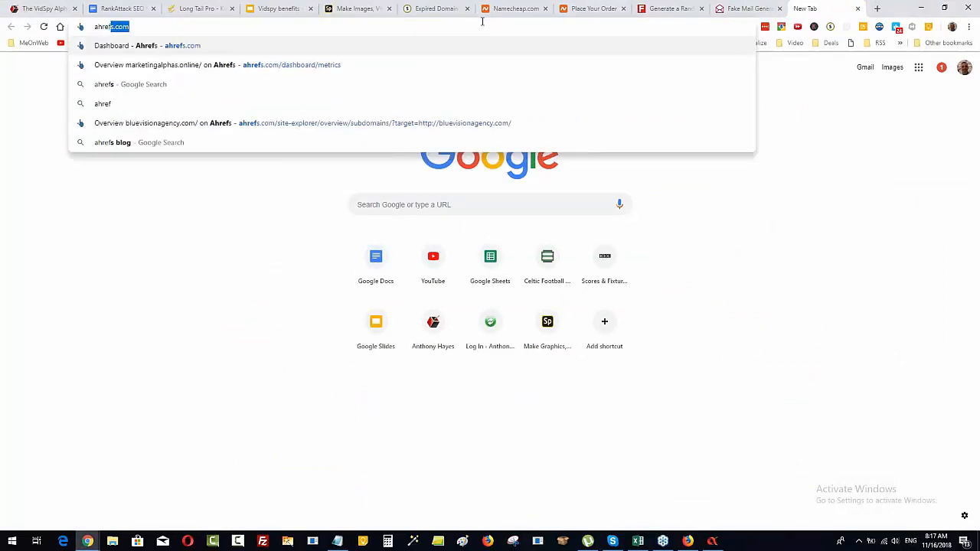
key("shift+Return")
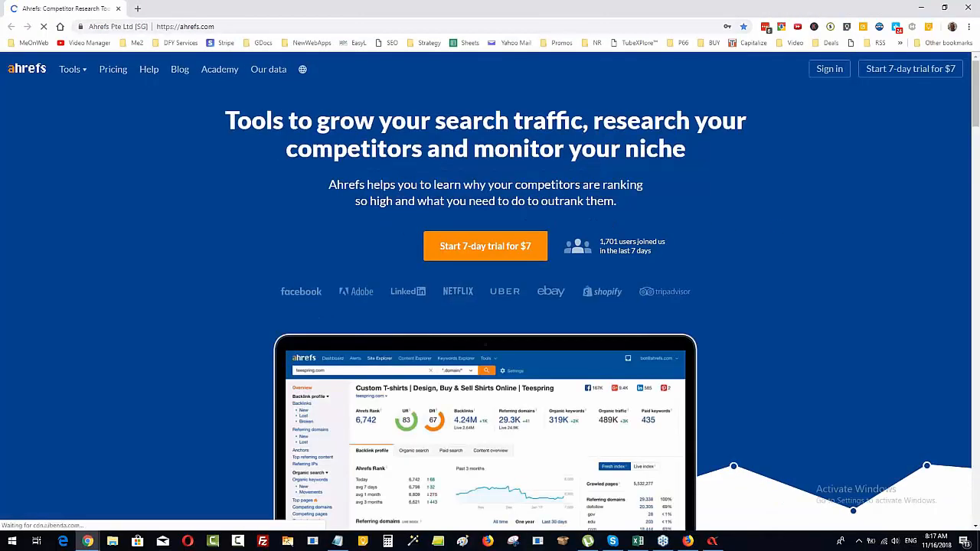
left_click(829, 68)
left_click(483, 400)
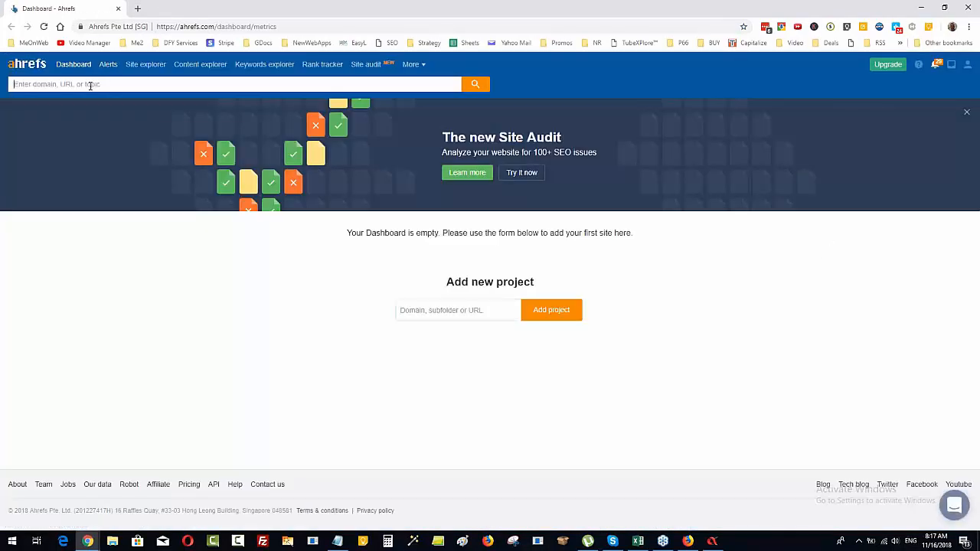
Look up backlinknetworks.net in Ahrefs and examine the anchor texts in its backlink profile
type("backlinknetworks.net")
key("Return")
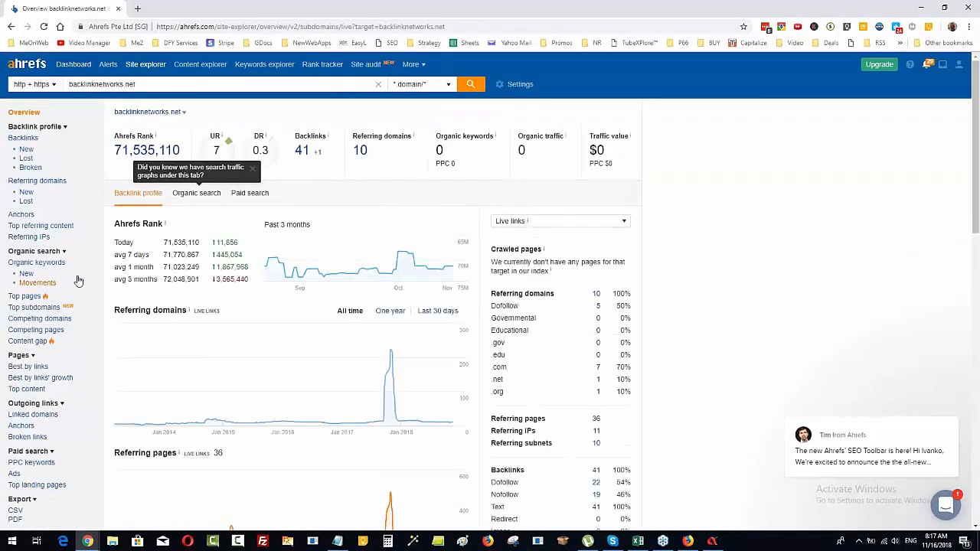
left_click(21, 216)
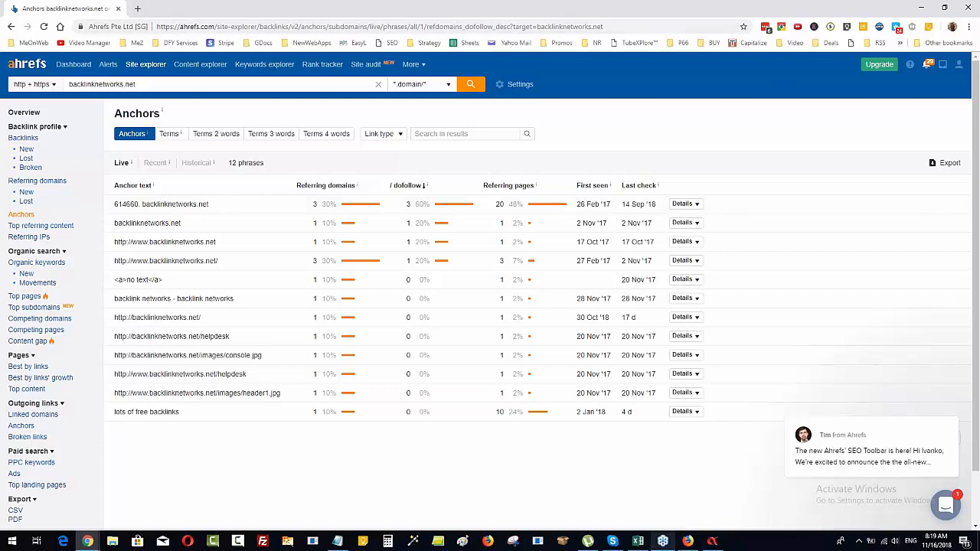
Switch back to Moz Link Explorer in Firefox and examine the inbound links of backlinknetworks.net
left_click(689, 542)
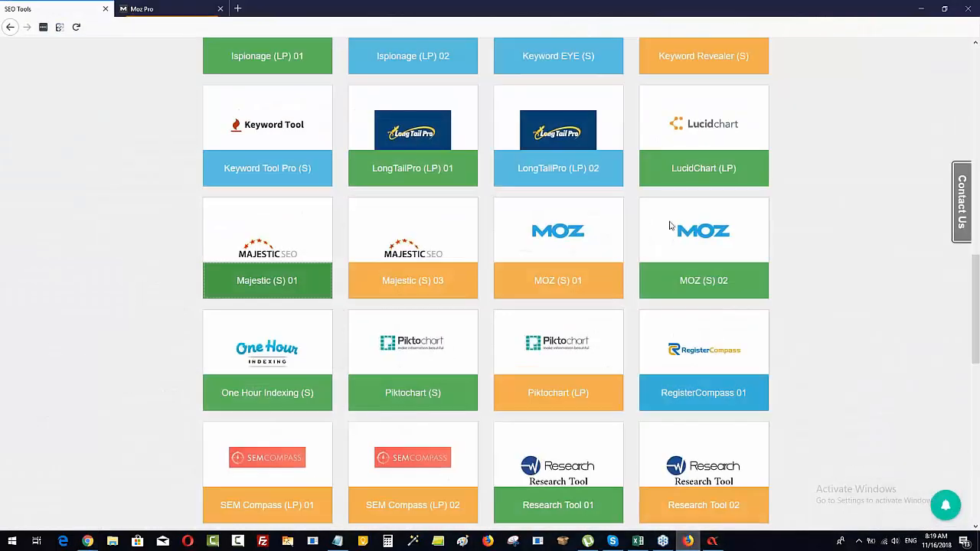
left_click(159, 8)
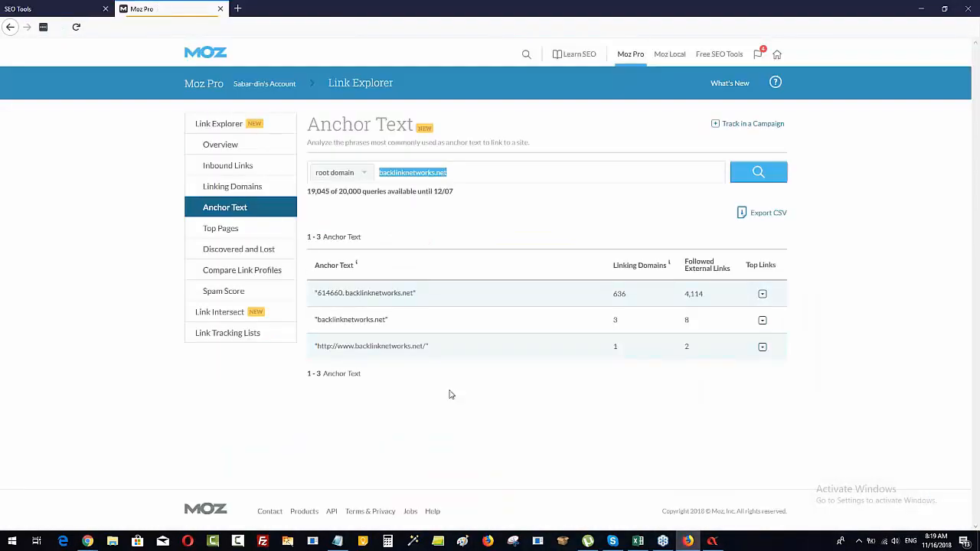
left_click(227, 168)
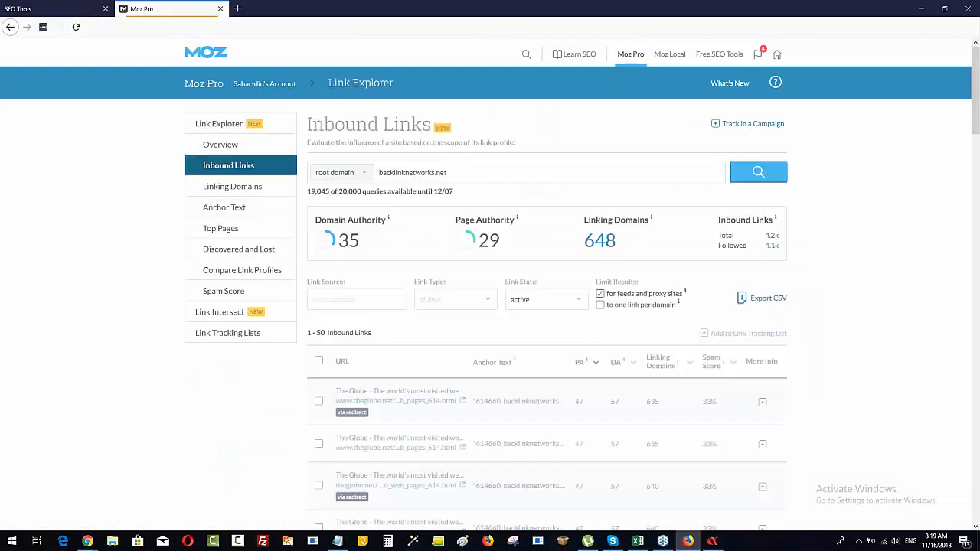
scroll(925, 260, "down", 2)
scroll(925, 260, "down", 2)
scroll(846, 234, "up", 2)
scroll(636, 251, "down", 1)
scroll(635, 252, "up", 3)
scroll(594, 253, "down", 3)
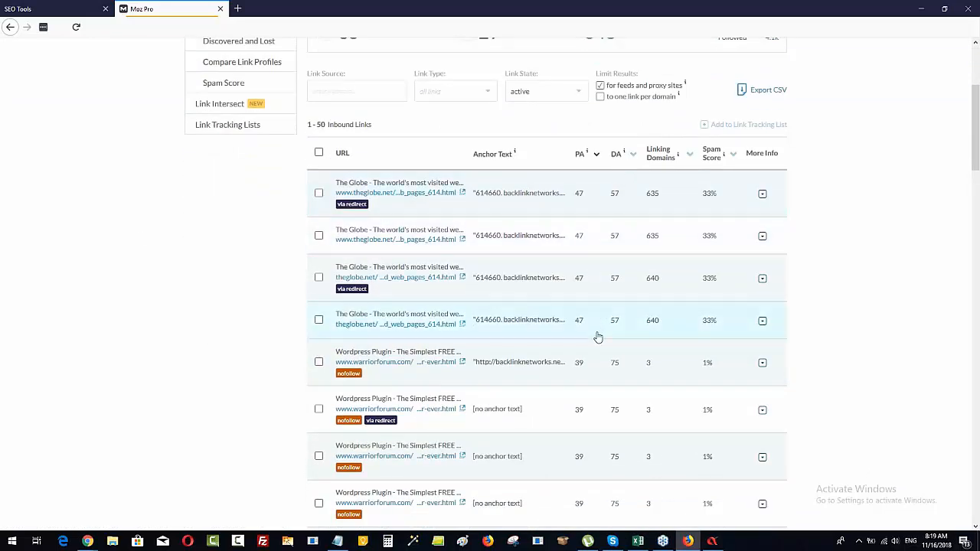
scroll(584, 326, "up", 3)
Examine the linking domains of backlinknetworks.net in Moz, including their domain authority and spam scores
left_click(255, 190)
scroll(836, 233, "down", 1)
scroll(838, 240, "down", 2)
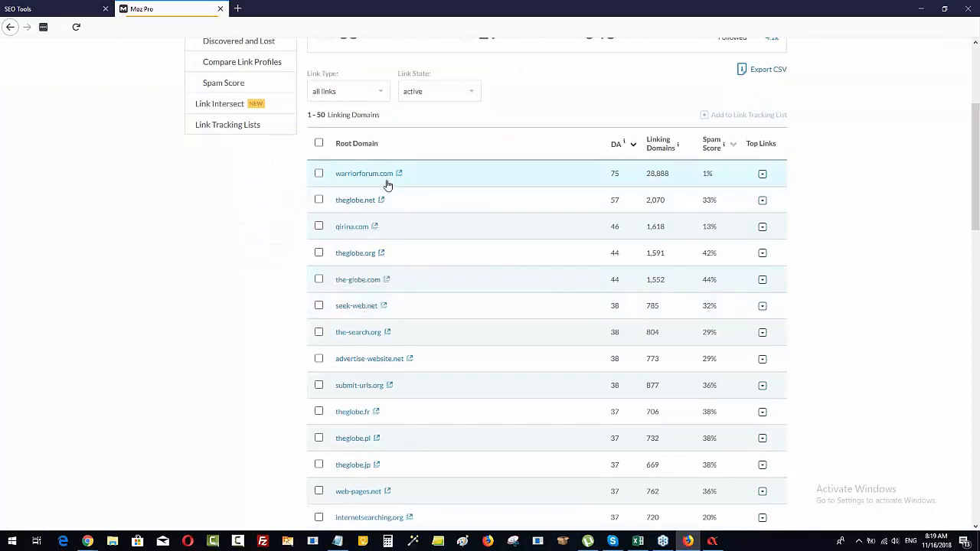
scroll(381, 234, "down", 2)
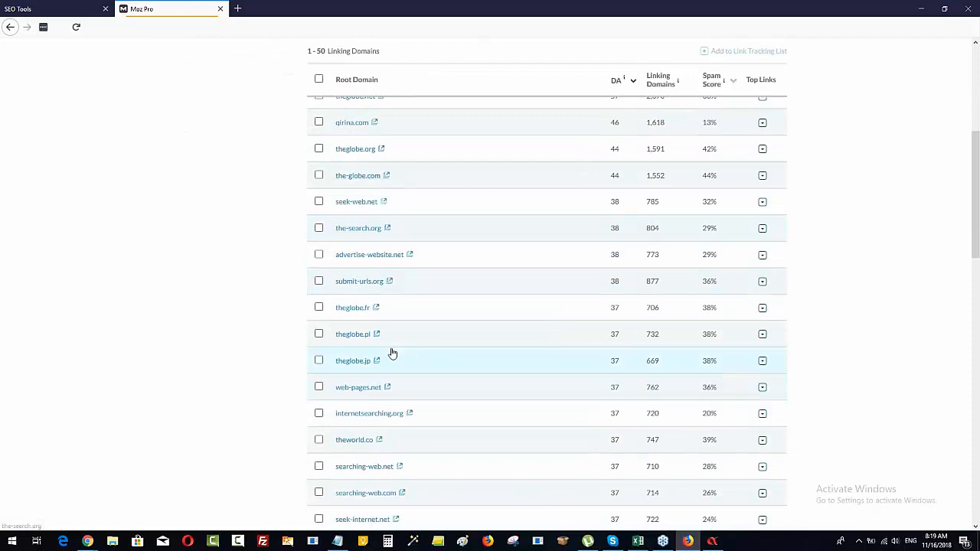
scroll(425, 439, "down", 2)
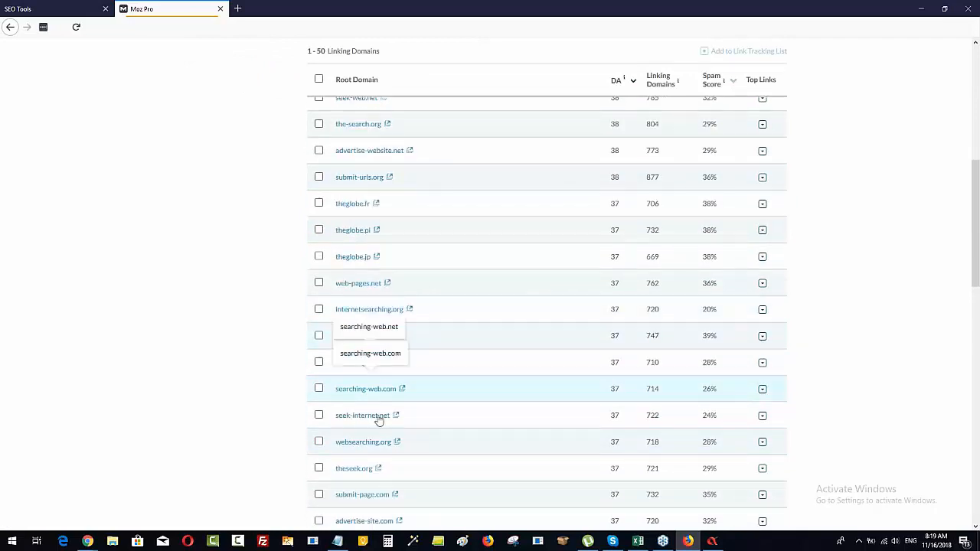
scroll(438, 439, "down", 4)
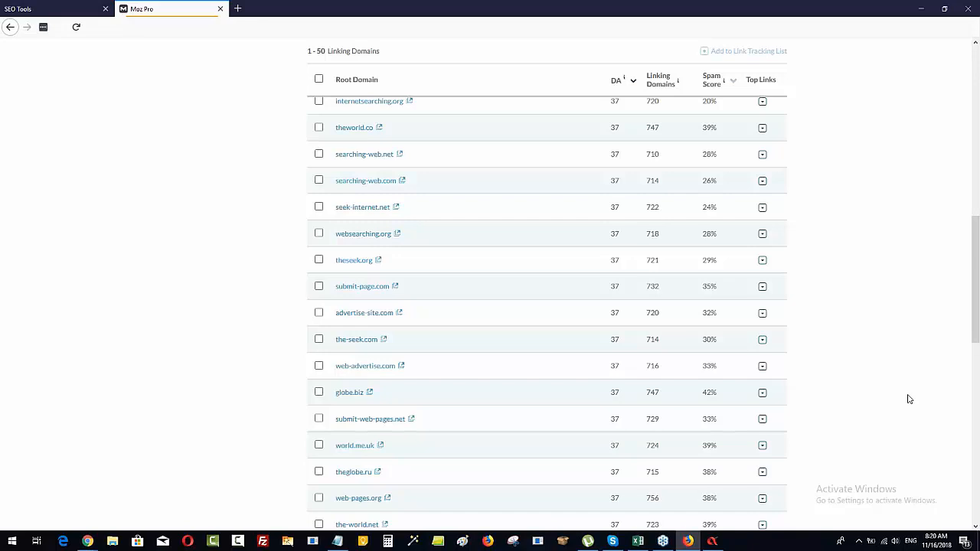
Open the Spam Score report for backlinknetworks.net and examine the score breakdown and the listed inbound links
scroll(325, 222, "up", 8)
scroll(219, 329, "up", 1)
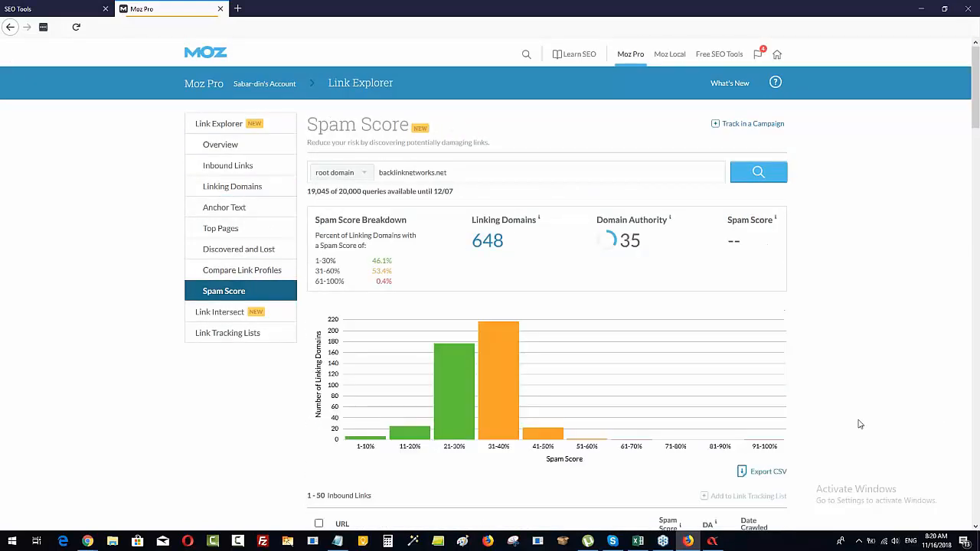
scroll(860, 424, "down", 3)
scroll(860, 424, "down", 2)
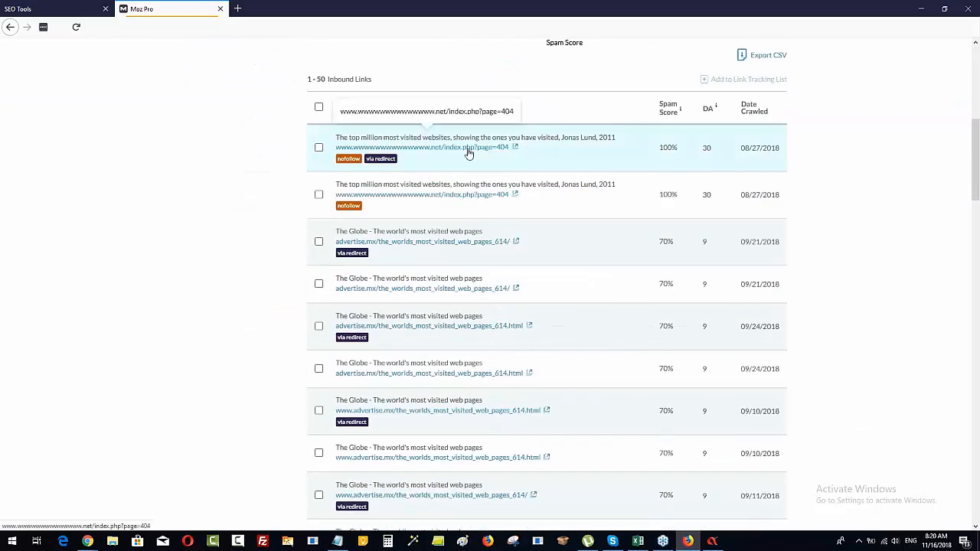
scroll(558, 212, "down", 1)
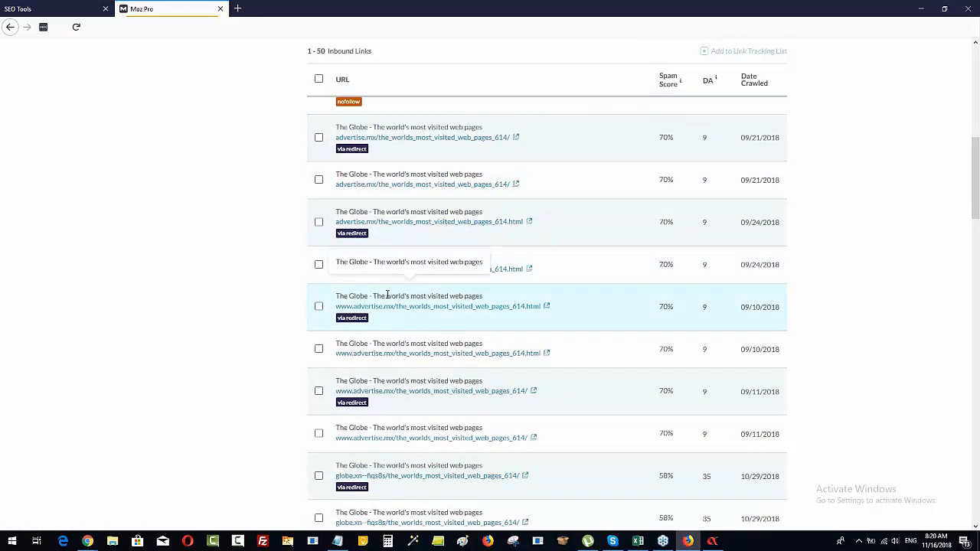
scroll(434, 287, "down", 2)
scroll(867, 291, "down", 1)
scroll(867, 292, "down", 2)
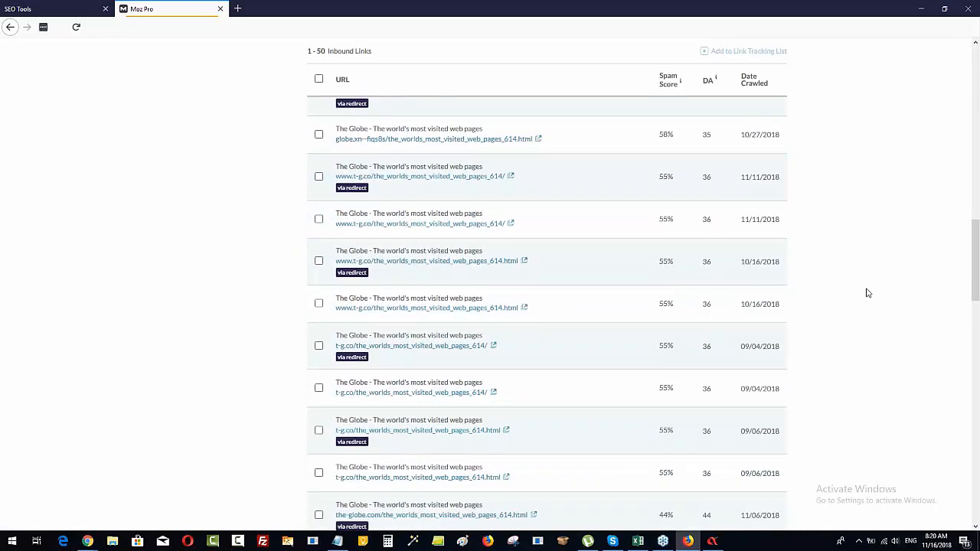
scroll(867, 293, "down", 2)
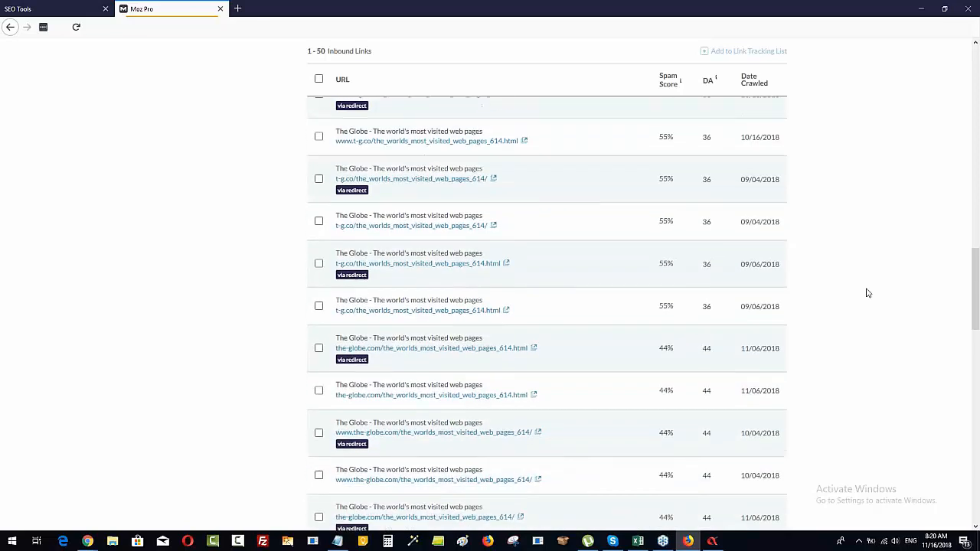
scroll(483, 324, "down", 4)
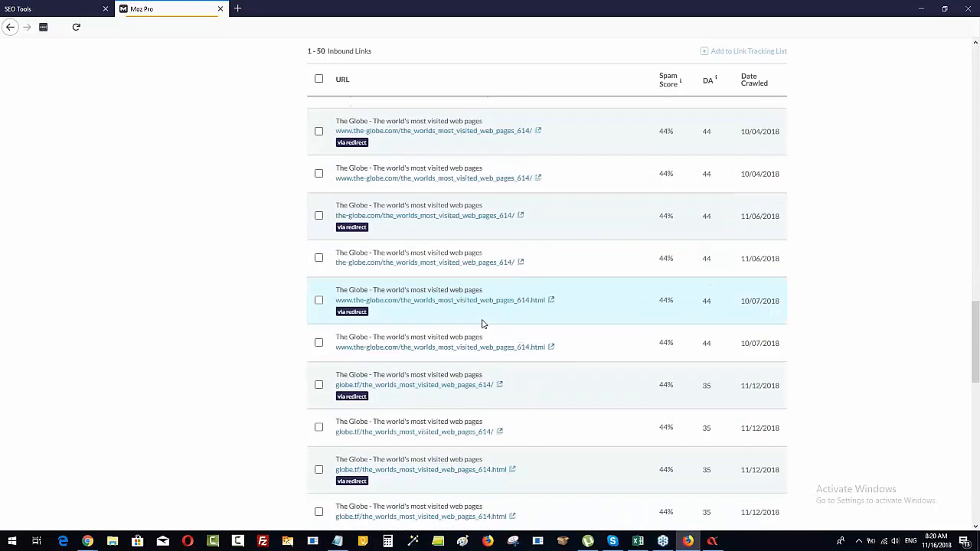
scroll(868, 368, "down", 4)
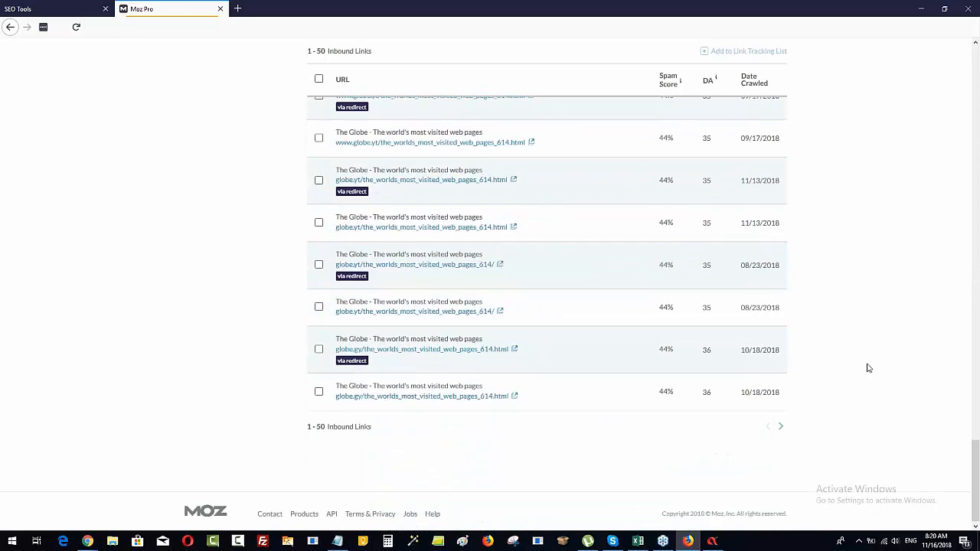
scroll(868, 369, "up", 15)
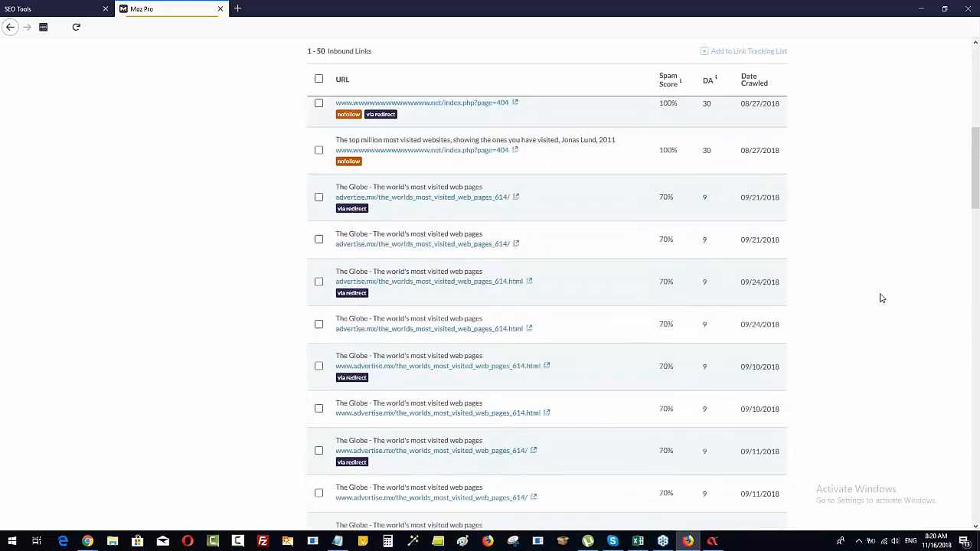
scroll(881, 300, "down", 5)
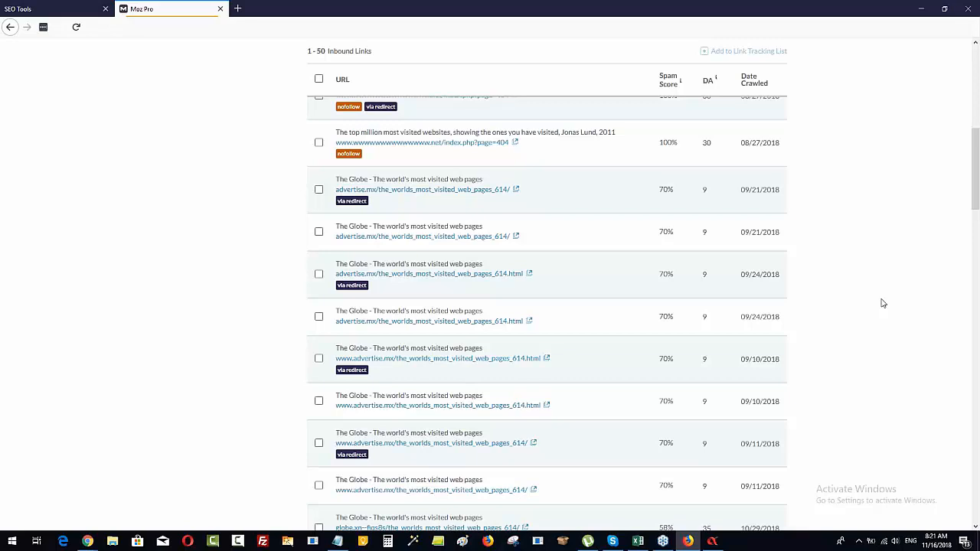
scroll(577, 282, "down", 5)
scroll(597, 299, "up", 7)
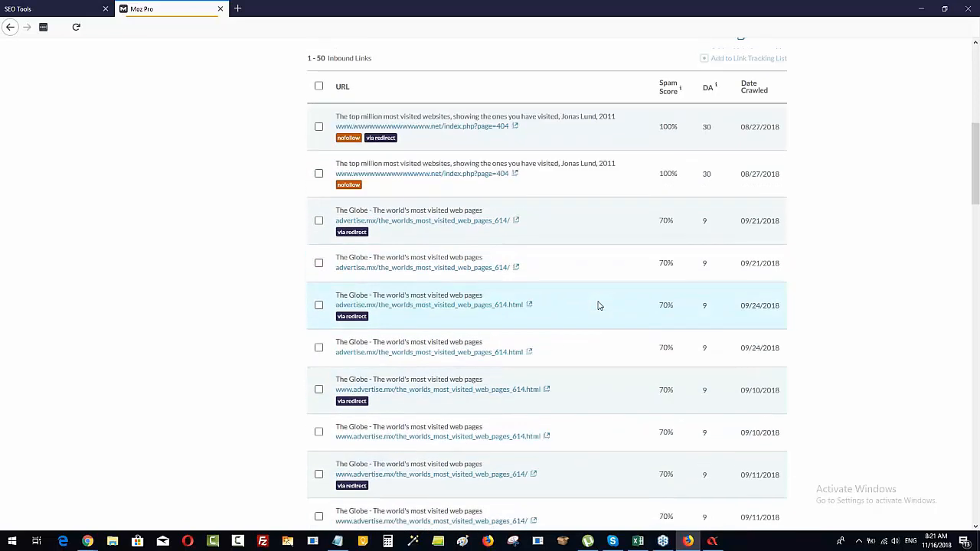
Leave the Moz and Ahrefs windows and return to the Vidspy benefits presentation in Google Slides, showing the first slides in the filmstrip
left_click(922, 9)
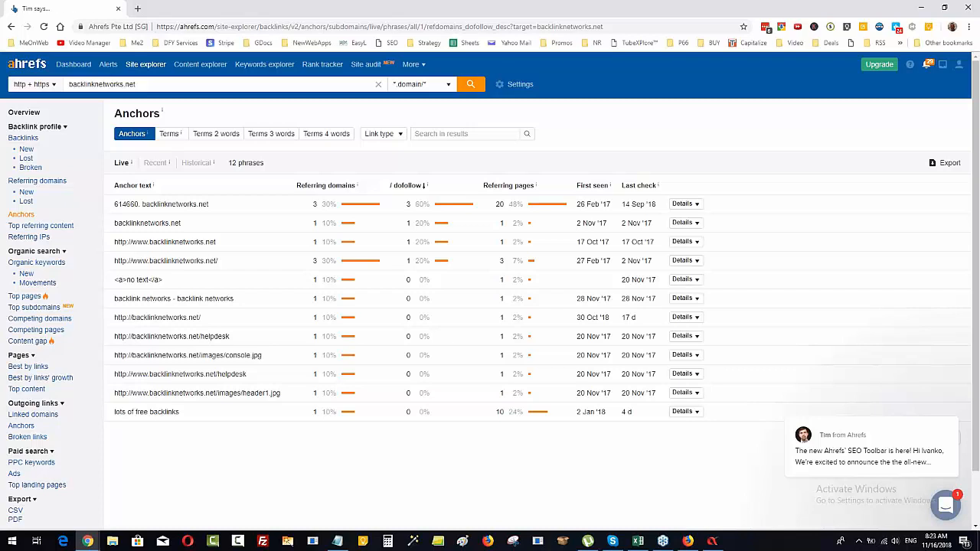
left_click(922, 10)
left_click(279, 9)
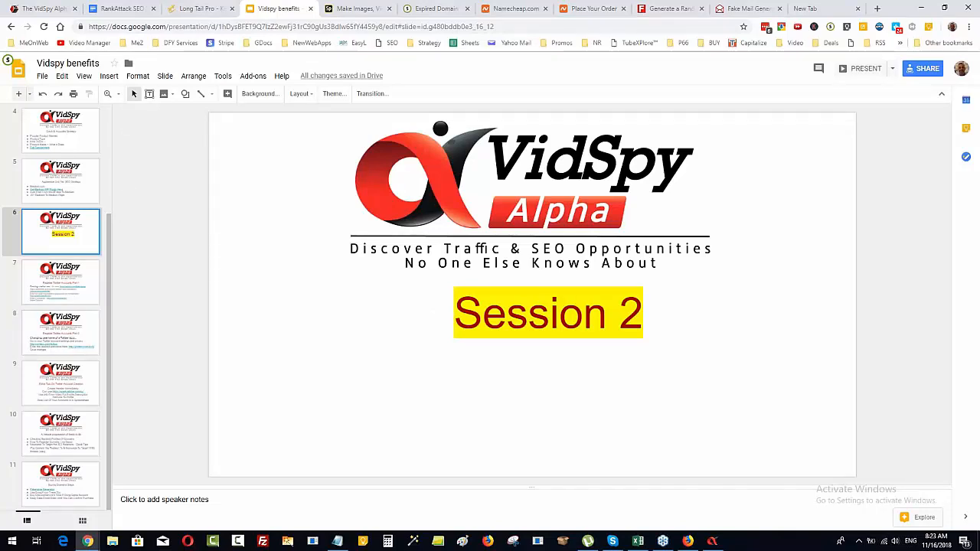
left_click_drag(111, 230, 132, 120)
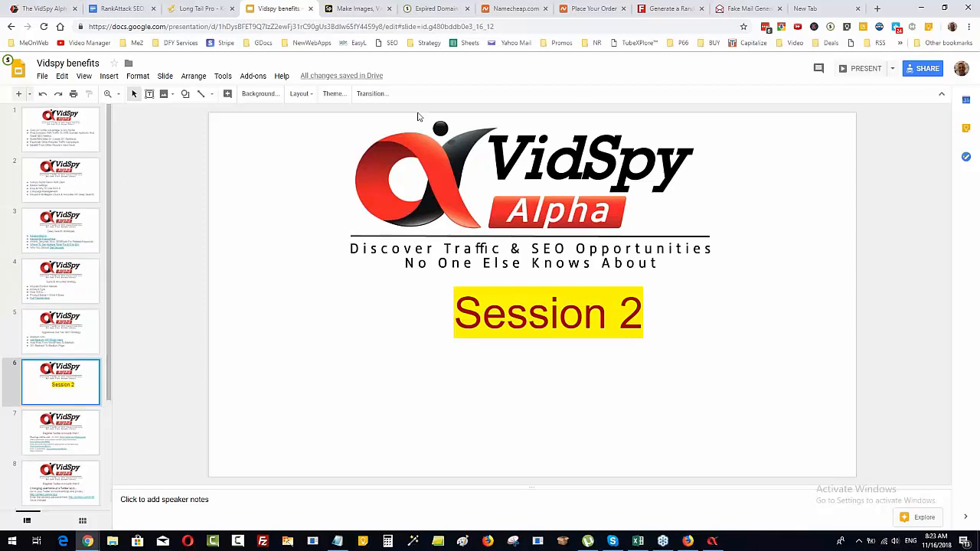
Copy the sharing link of the Vidspy benefits presentation and finish sharing
left_click(925, 68)
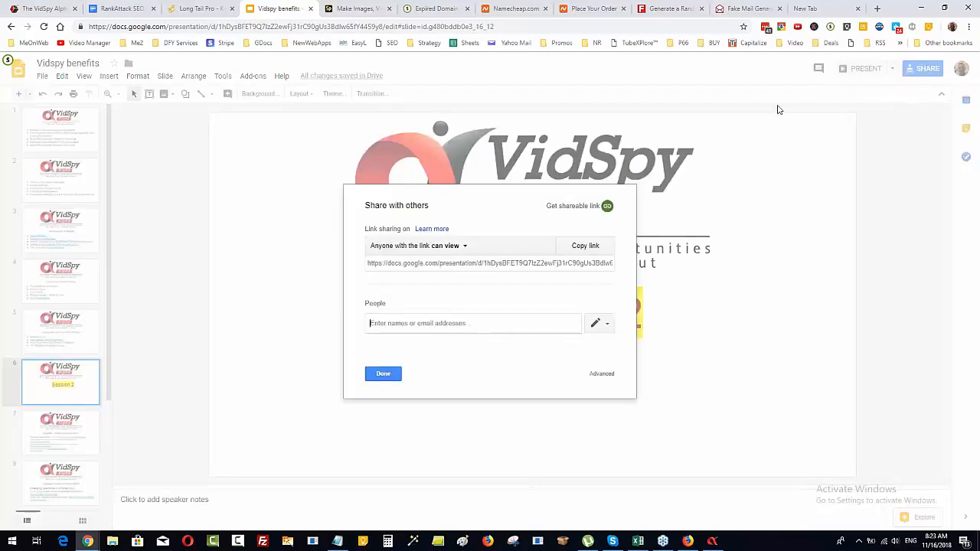
left_click(583, 246)
left_click(383, 374)
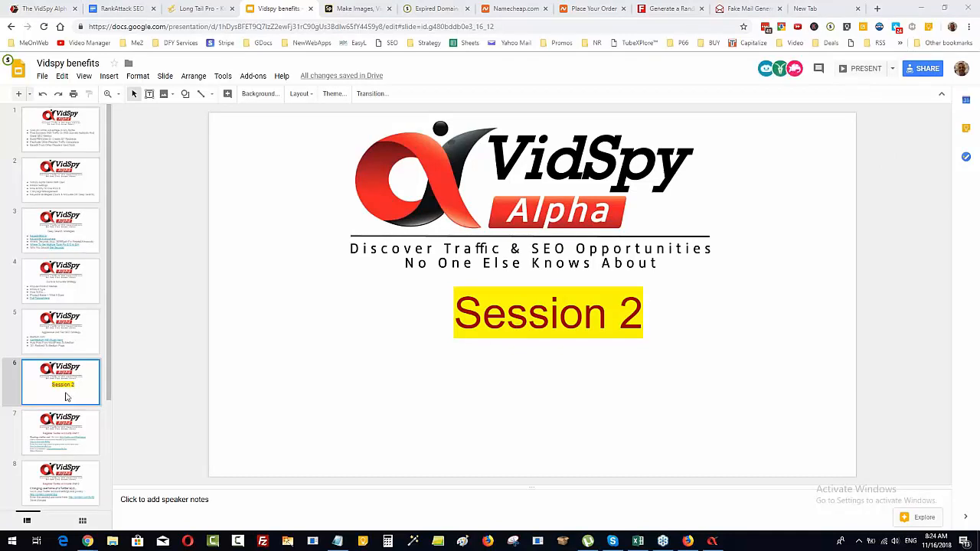
Show the Register Twitter Accounts Part 1 slide and open its linked screenshot for entering a username and phone number
left_click_drag(109, 324, 108, 442)
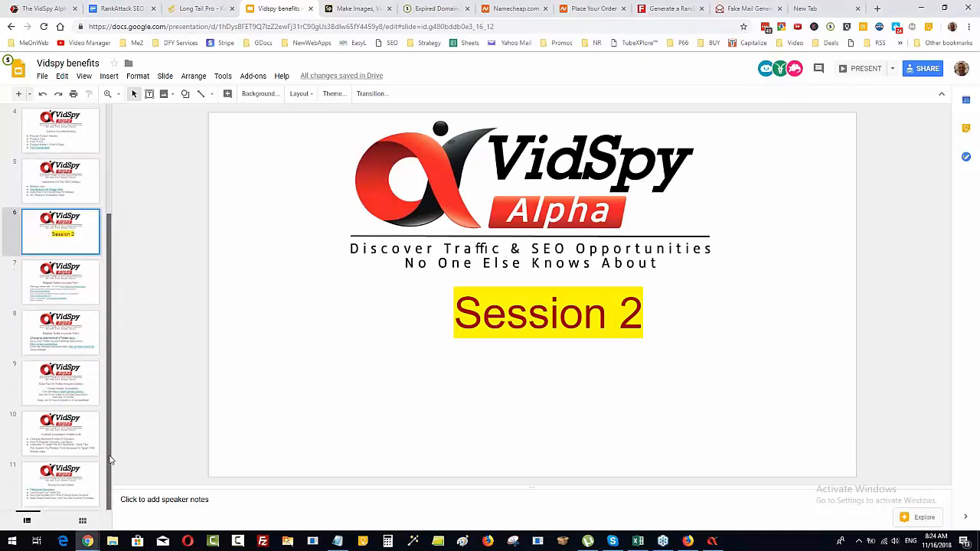
left_click(86, 285)
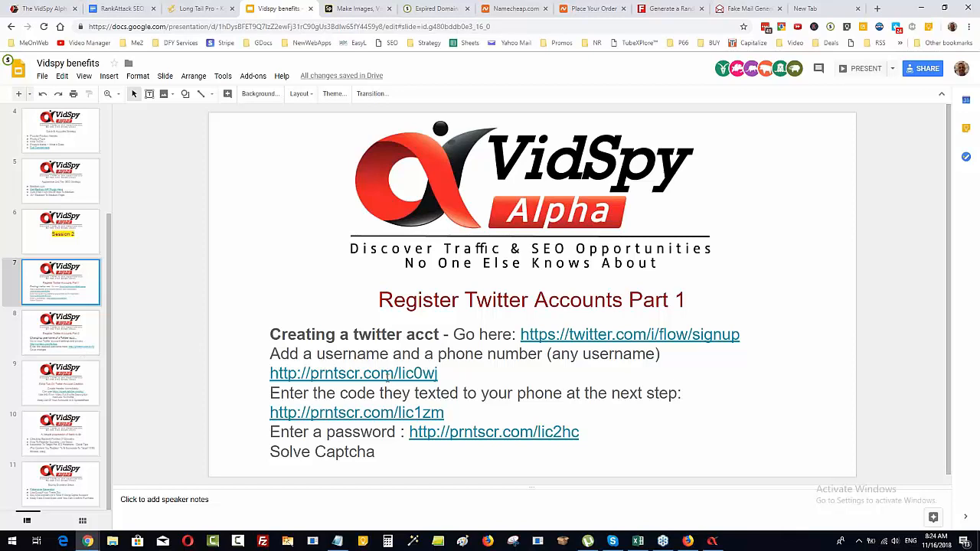
left_click(386, 374)
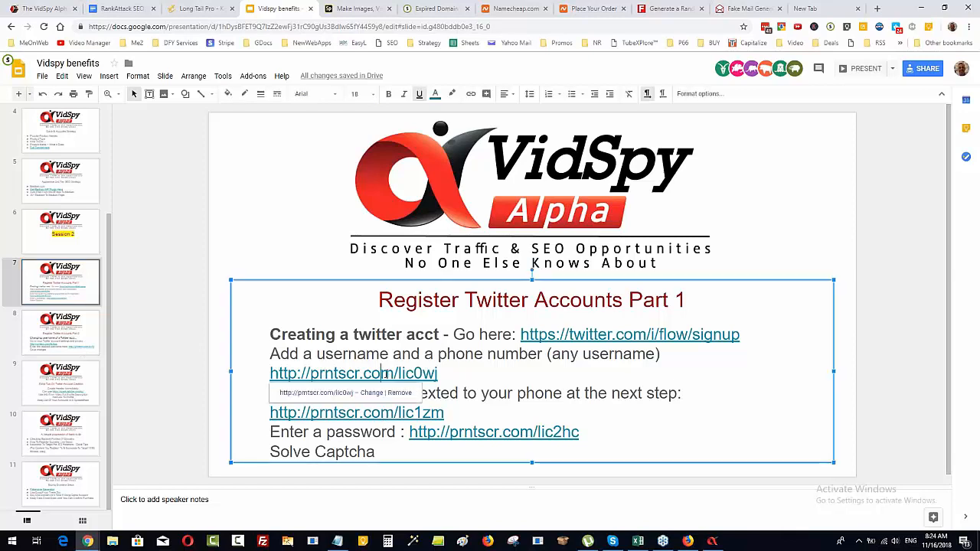
left_click(330, 397)
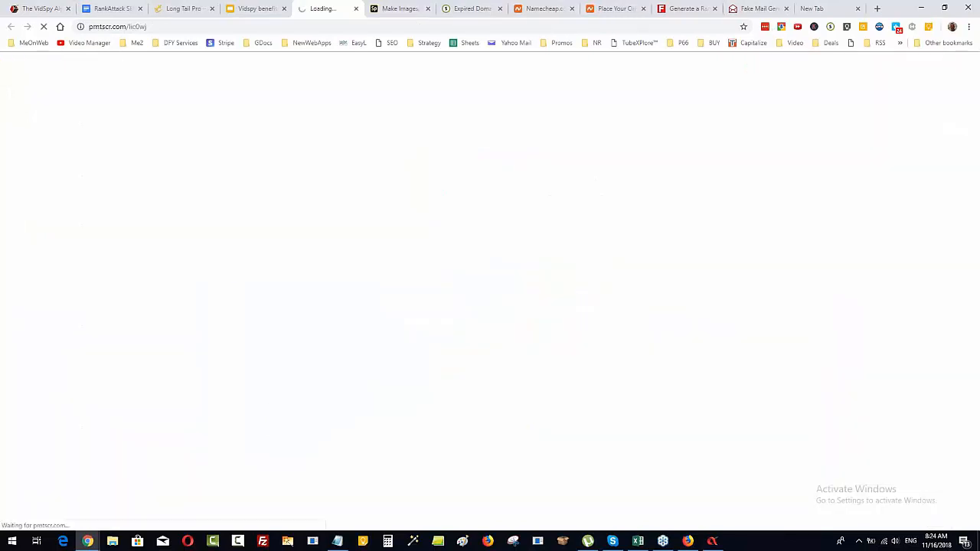
Open the slide's verification code screenshot, examine both linked sign-up screenshots, and close them to return to the slide
left_click(257, 8)
left_click(330, 410)
left_click(321, 433)
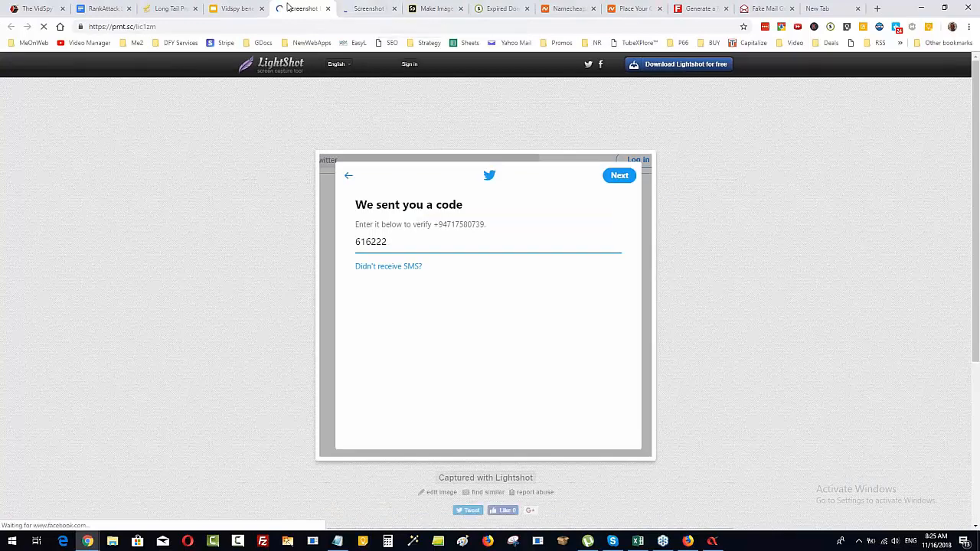
left_click(348, 8)
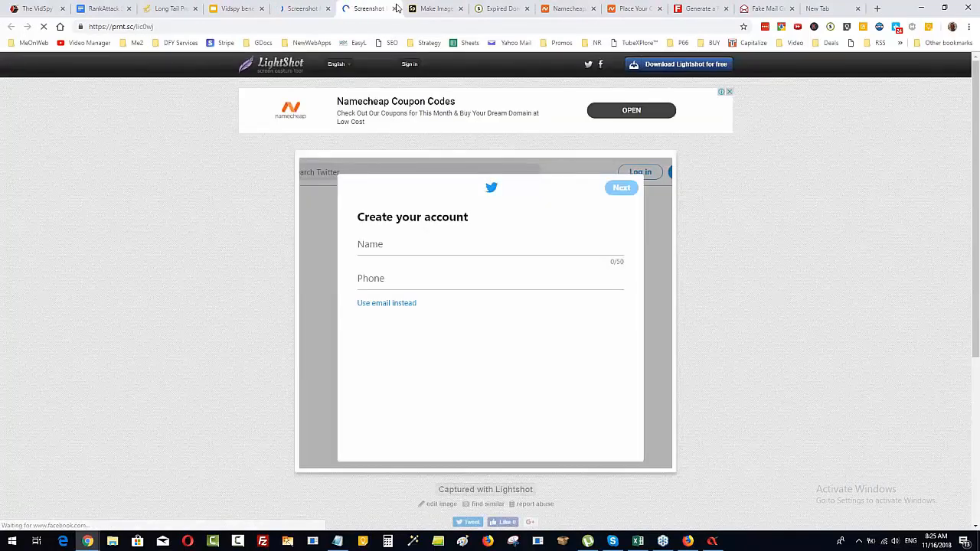
left_click(394, 8)
left_click(327, 8)
left_click(240, 8)
left_click(848, 363)
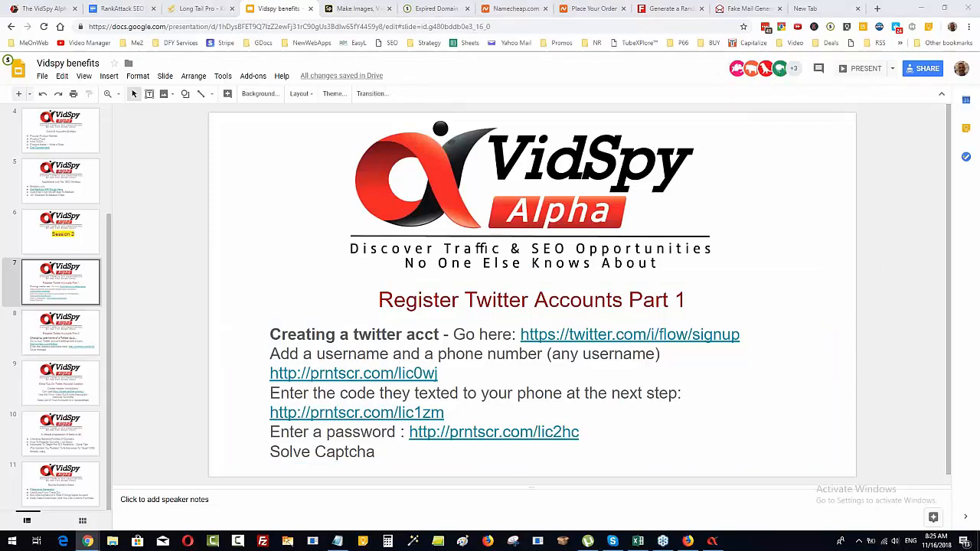
Move three Twitter pages, including johnlewisretail and TheEscapistMag, from another window into the presentation's browser window
left_click_drag(979, 23, 322, 8)
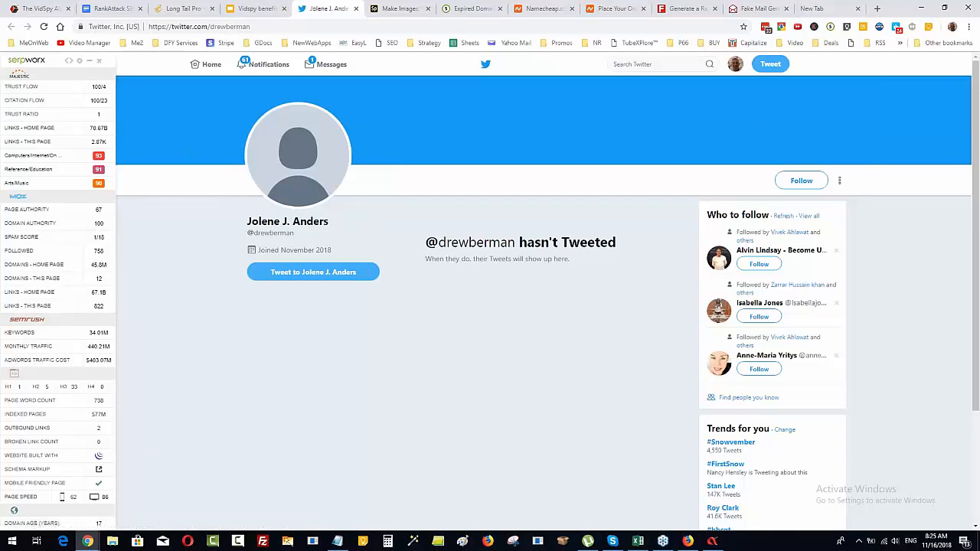
left_click_drag(979, 15, 316, 9)
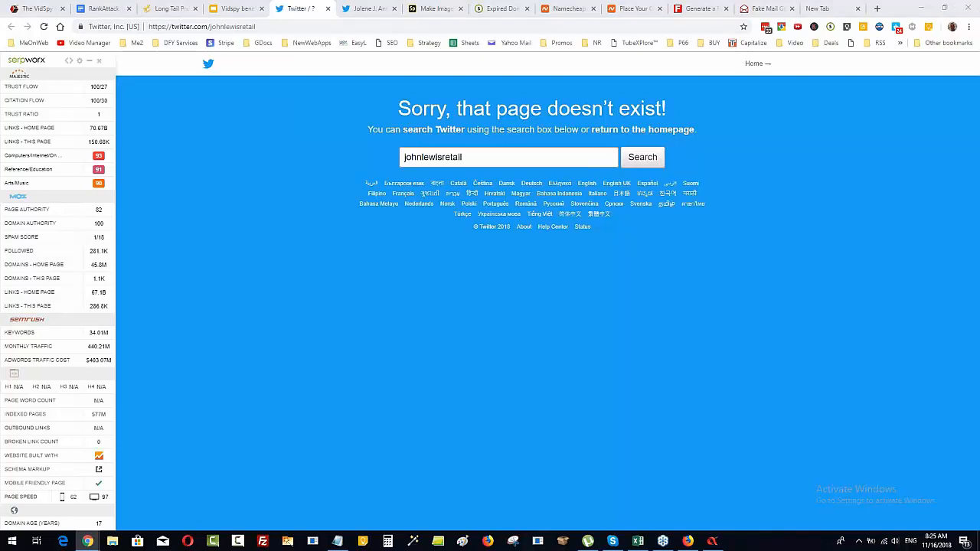
left_click_drag(673, 25, 380, 17)
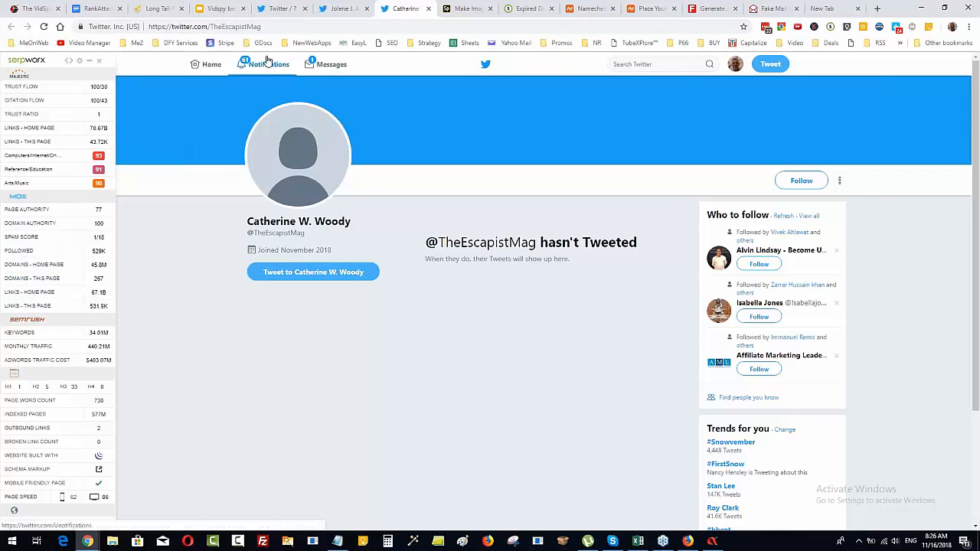
Compare the two newly registered Twitter profiles, checking their display names, handles and join dates
left_click(340, 9)
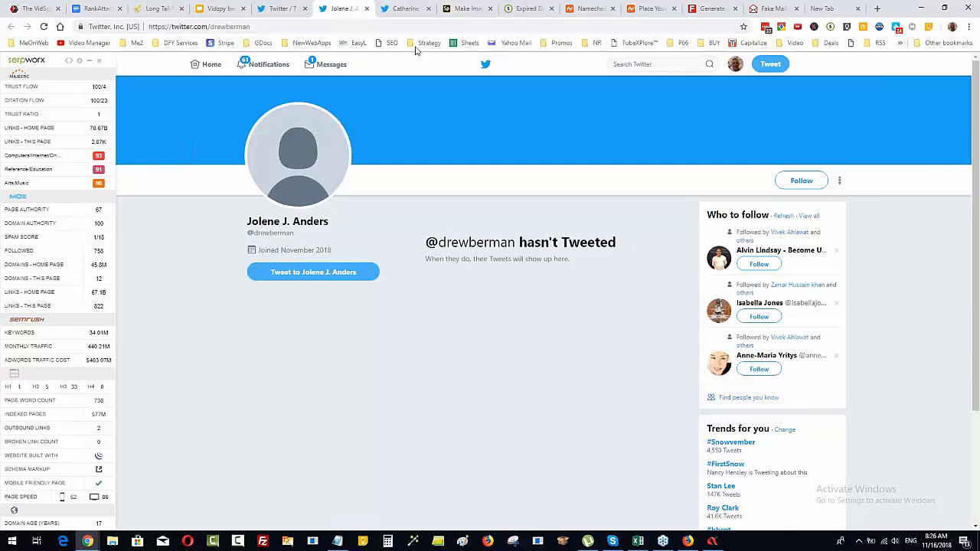
left_click(406, 9)
left_click(340, 7)
left_click(401, 7)
left_click(341, 9)
Return to the presentation and review the Register Twitter Accounts Part 2 and Extra Tips On Twitter Account Creation slides
left_click(196, 11)
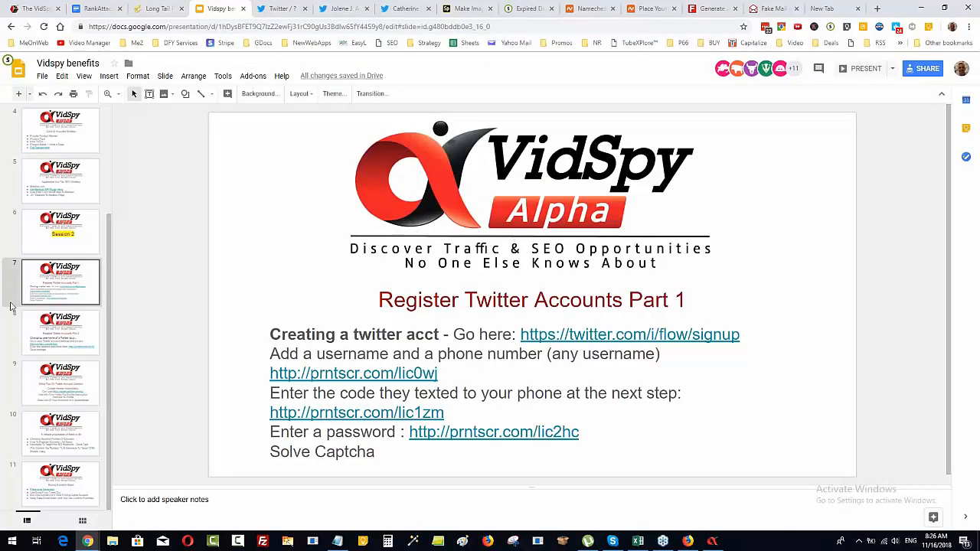
left_click(58, 324)
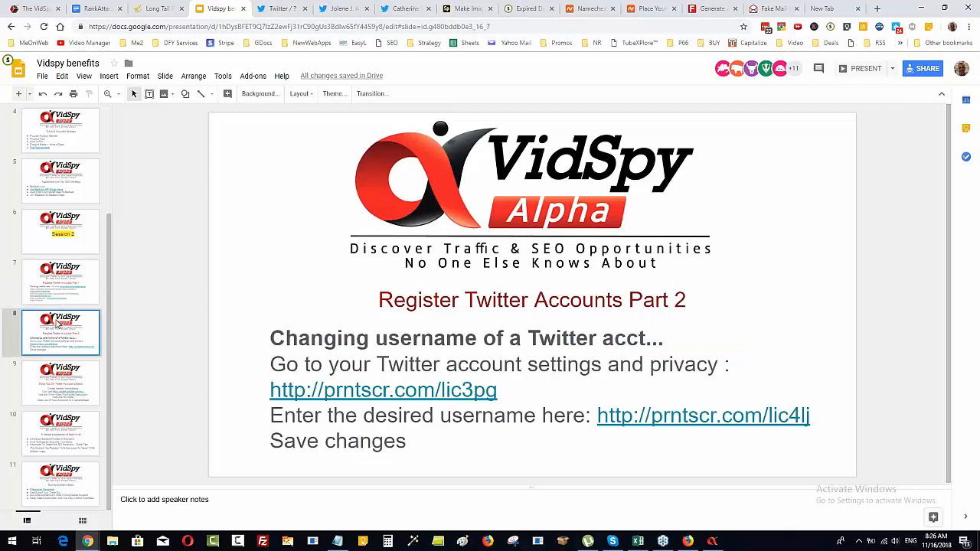
left_click(75, 378)
left_click(733, 339)
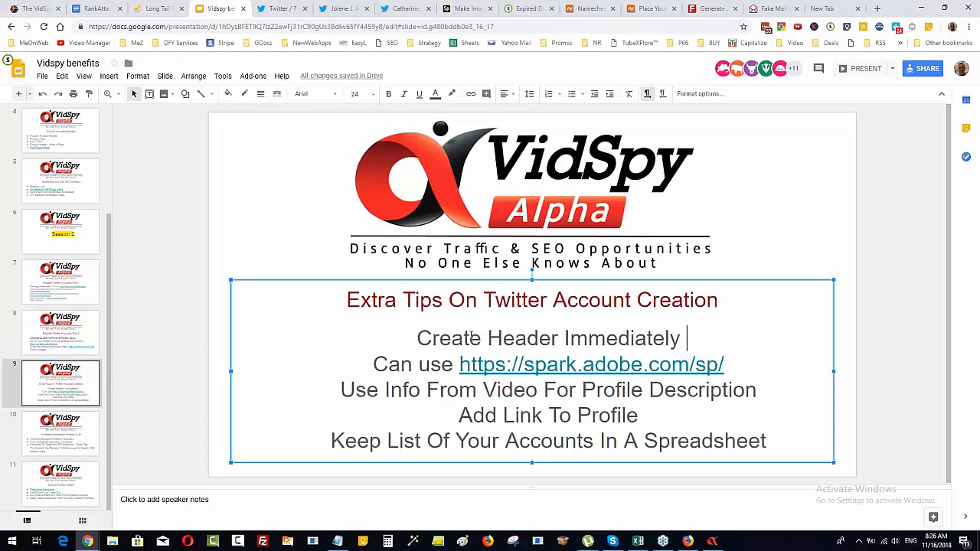
Revisit the open Twitter pages and inspect the empty headers and descriptions of the two registered profiles
left_click(337, 8)
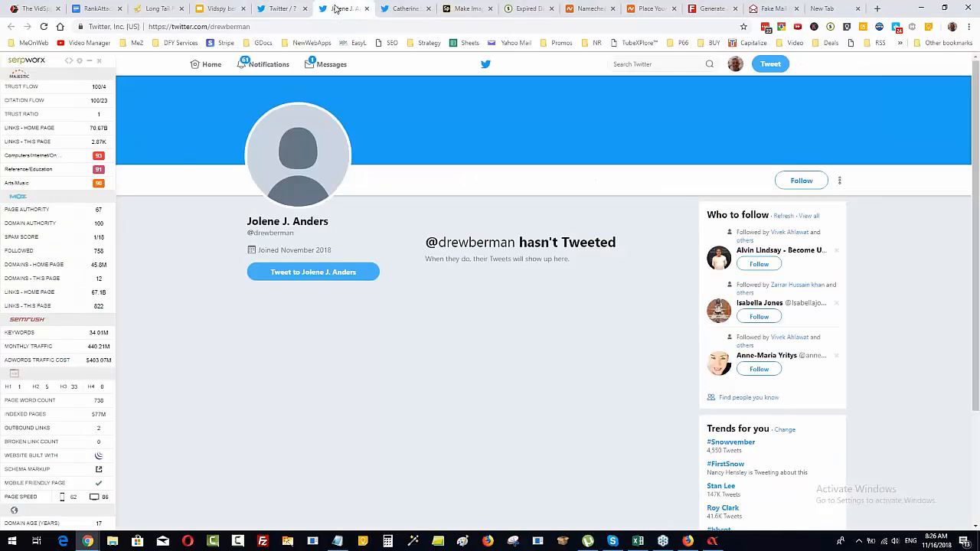
left_click(398, 9)
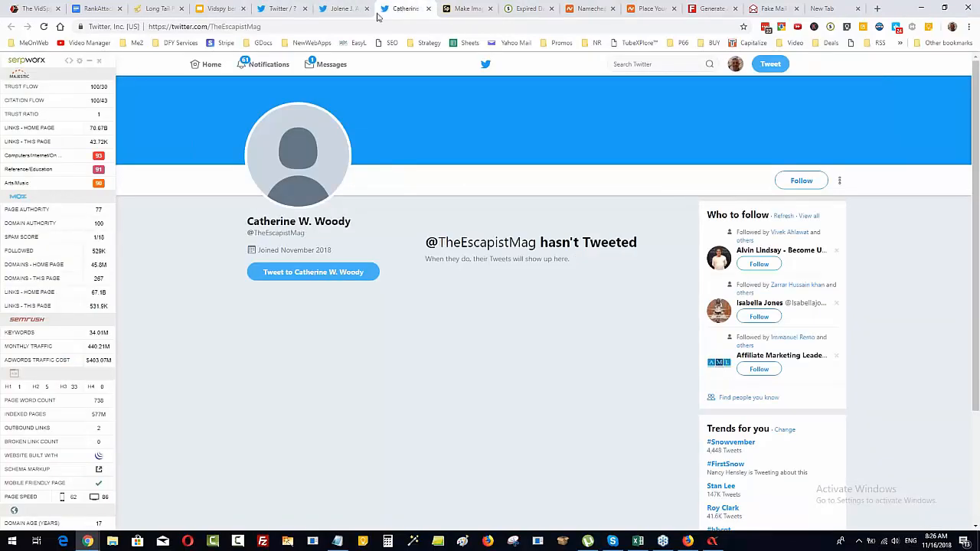
left_click(288, 8)
left_click(335, 8)
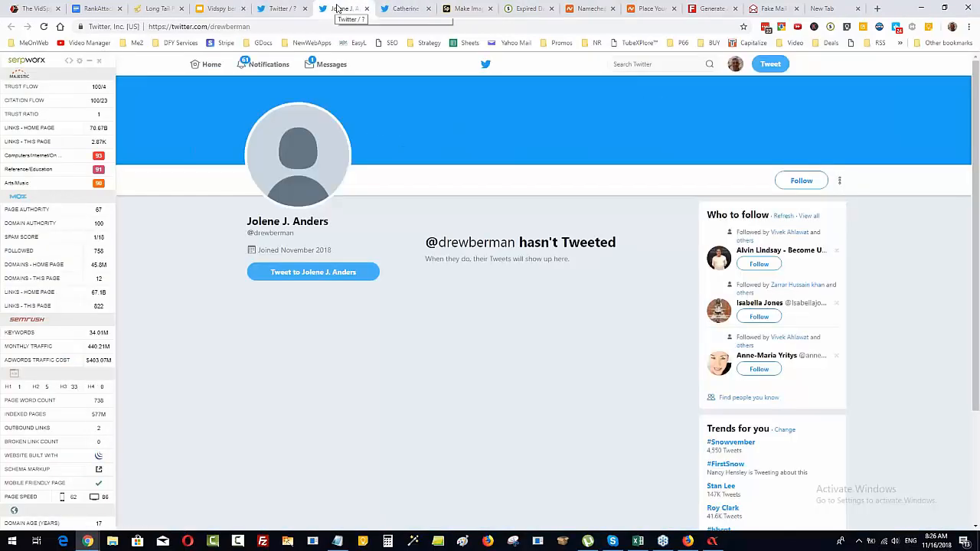
left_click(405, 8)
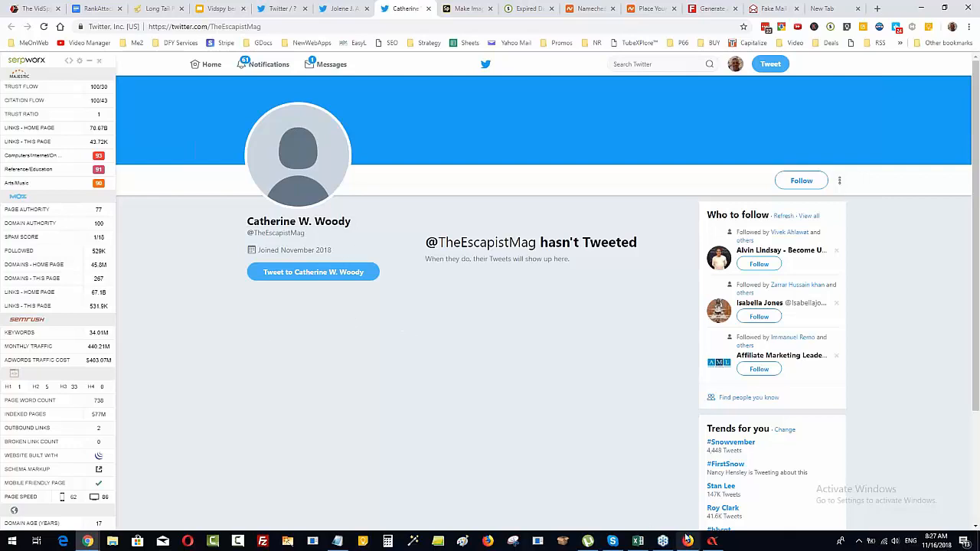
Switch to VidSpy Alpha, read the description of the How To Build Your Brand video, then return to the browser
left_click(714, 544)
left_click(218, 194)
right_click(218, 193)
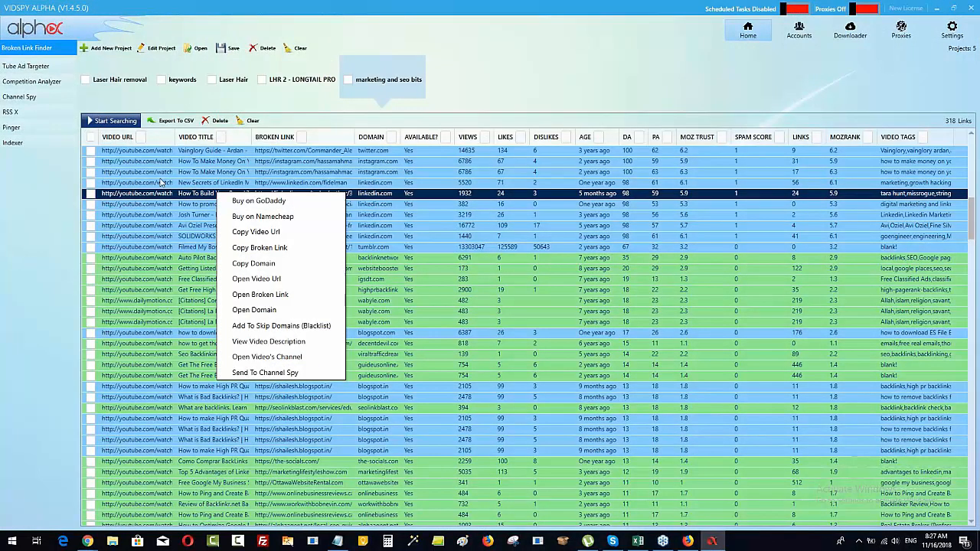
left_click(270, 342)
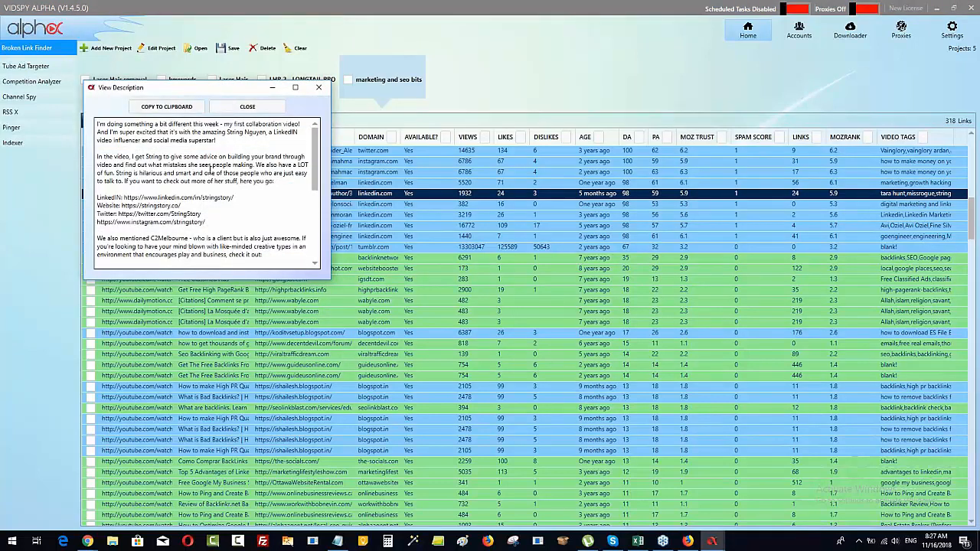
scroll(320, 146, "down", 3)
scroll(321, 145, "up", 3)
left_click(320, 88)
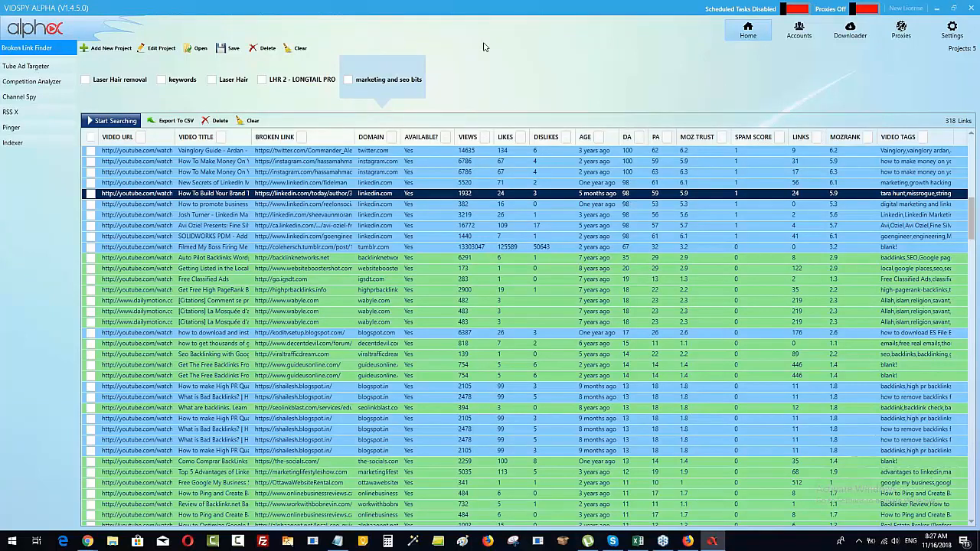
left_click(936, 8)
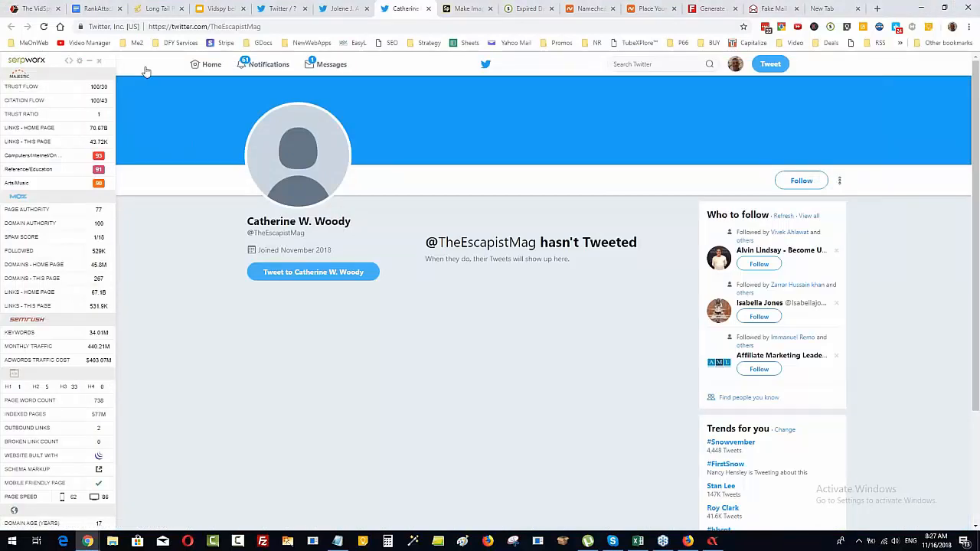
Look through the registered profiles and the johnlewisretail page on Twitter, then return to the Extra Tips slide
left_click(333, 8)
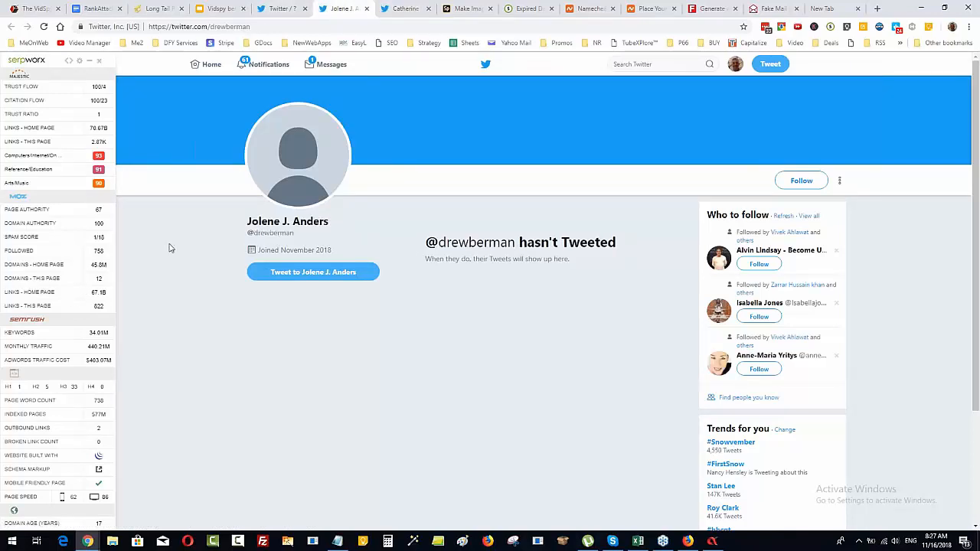
left_click(280, 10)
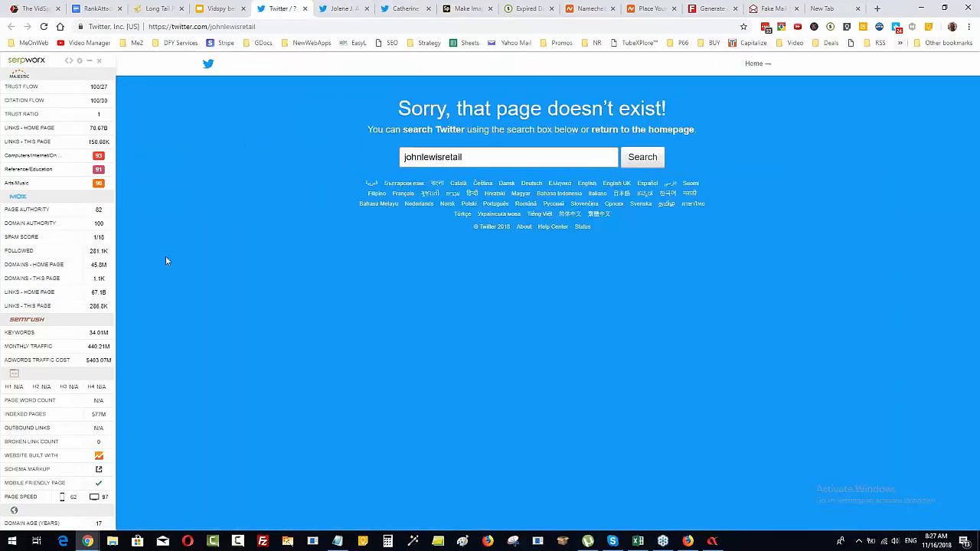
key("ctrl+Tab")
key("ctrl+Tab")
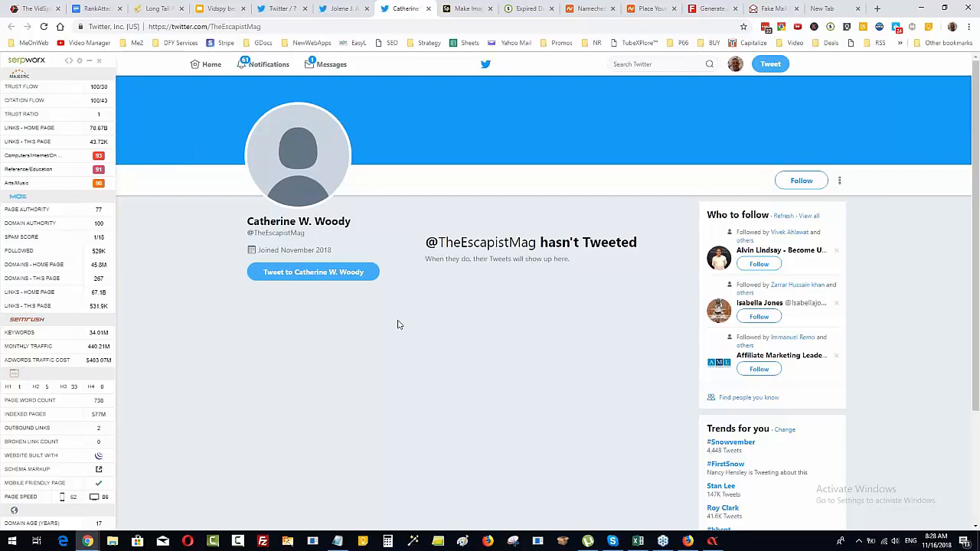
left_click(219, 10)
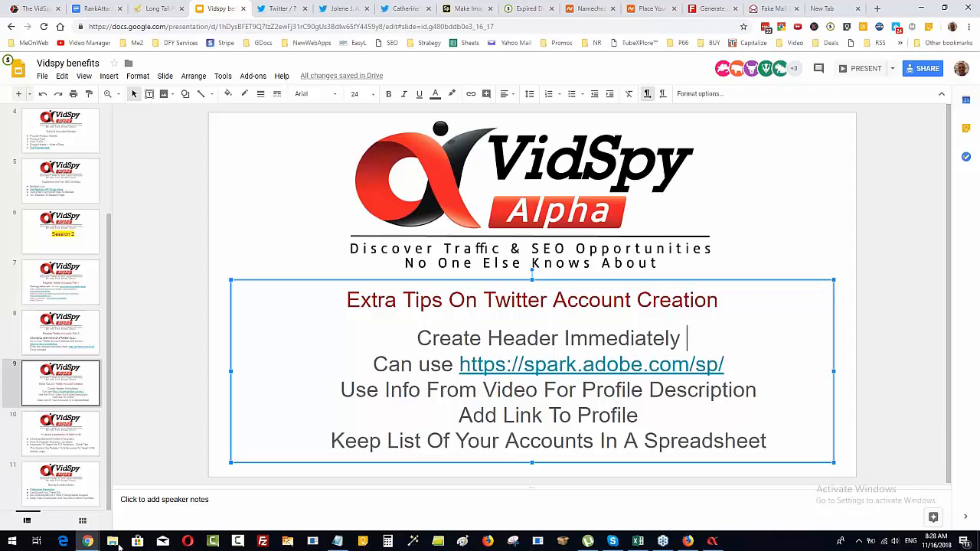
Switch to VidSpy Alpha and select all videos listed in Channel Spy
left_click(712, 543)
mouse_move(689, 542)
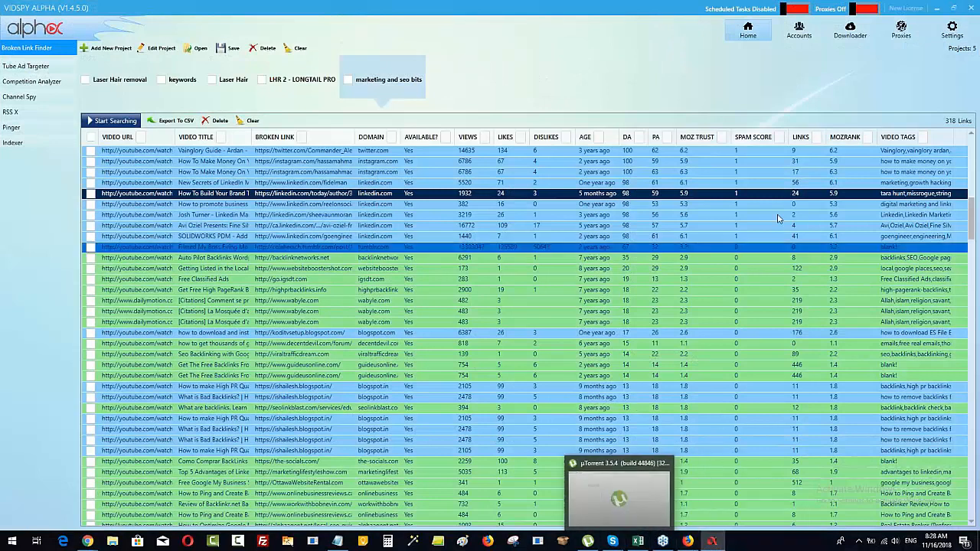
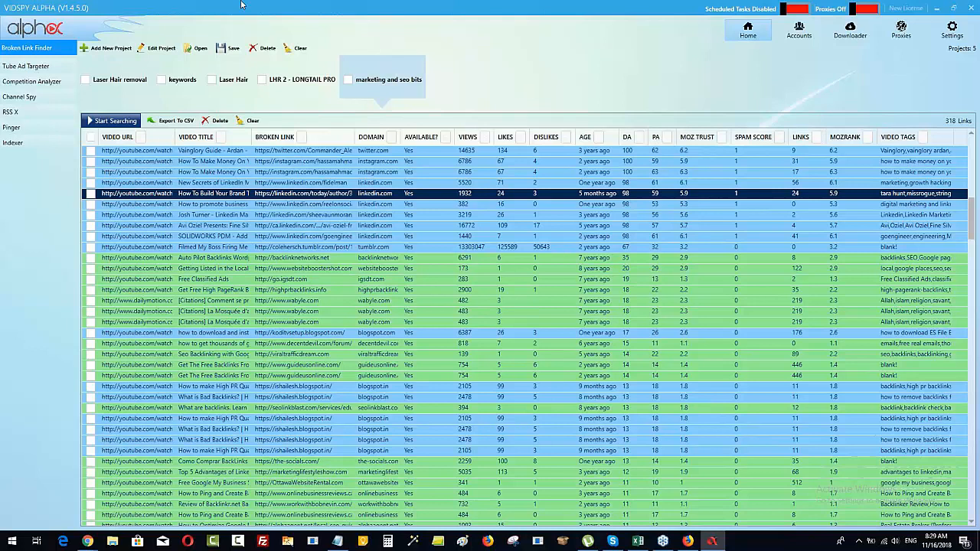
left_click(27, 97)
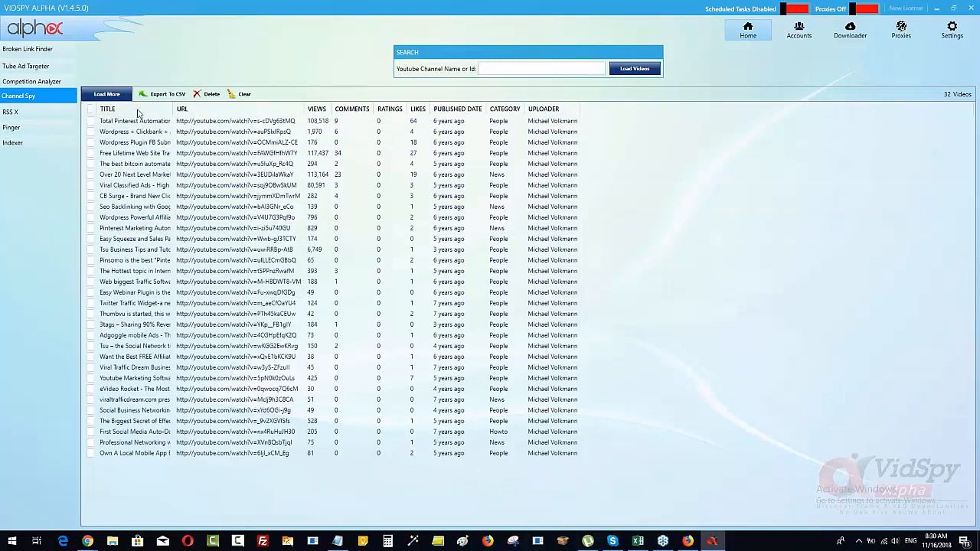
left_click(91, 109)
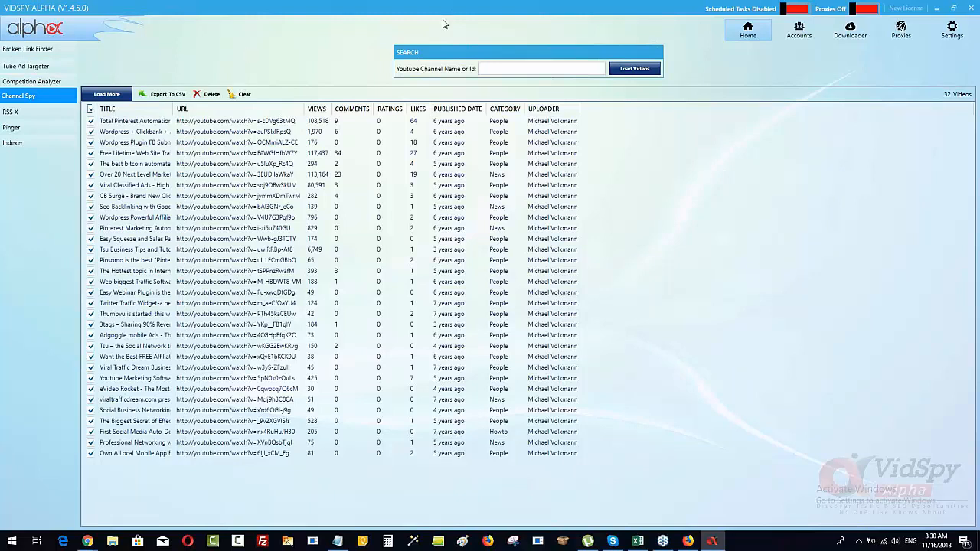
Open Broken Link Finder, then in the browser look over the natural progression and Extra Tips slides and the Adobe Spark projects page
left_click(38, 49)
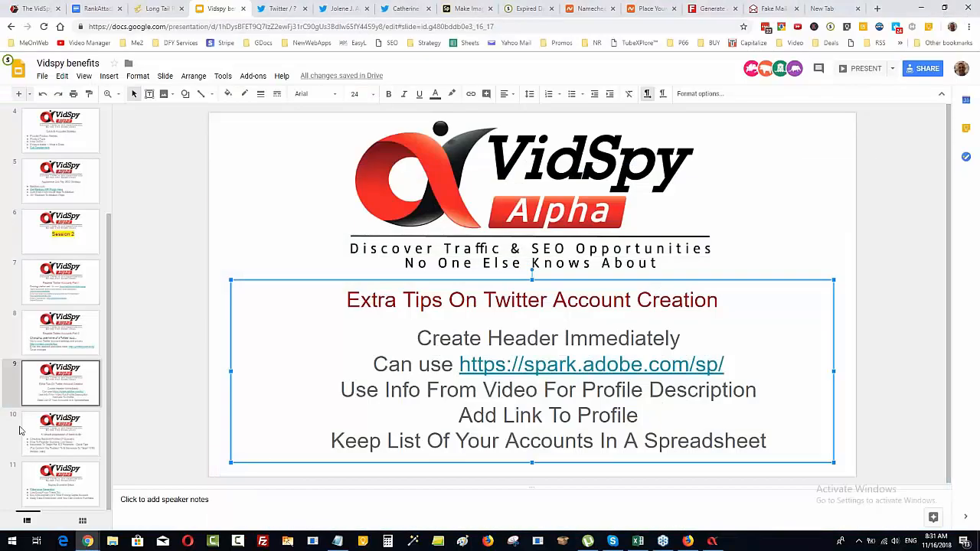
left_click(60, 423)
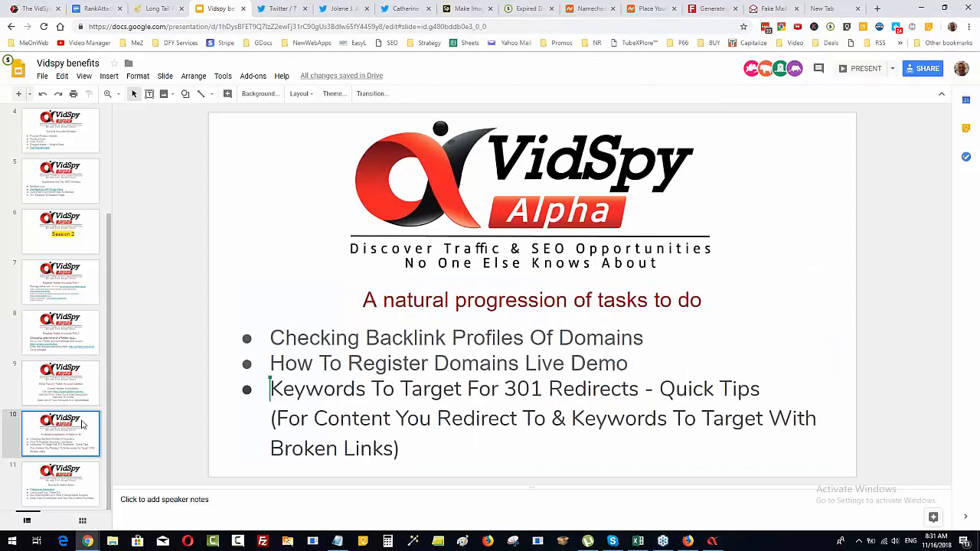
left_click(88, 375)
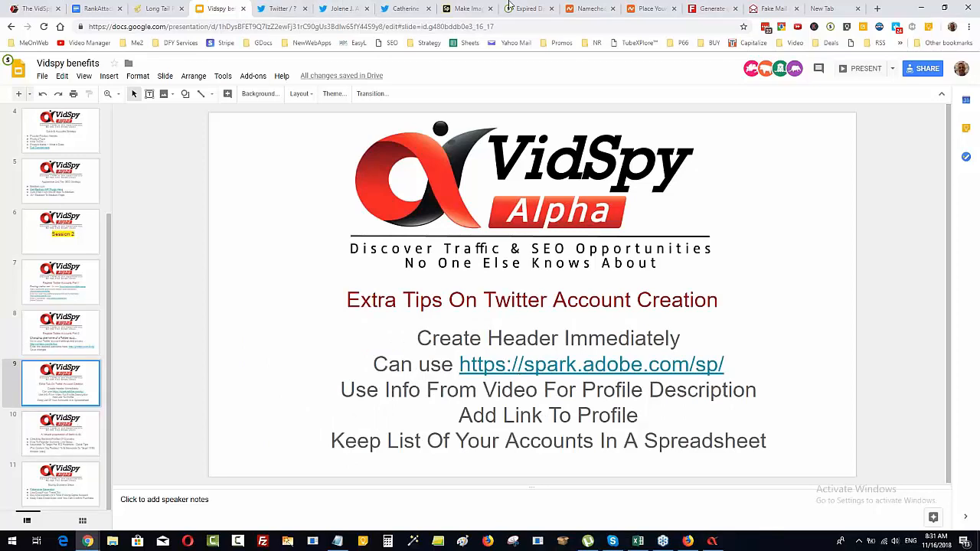
left_click(463, 9)
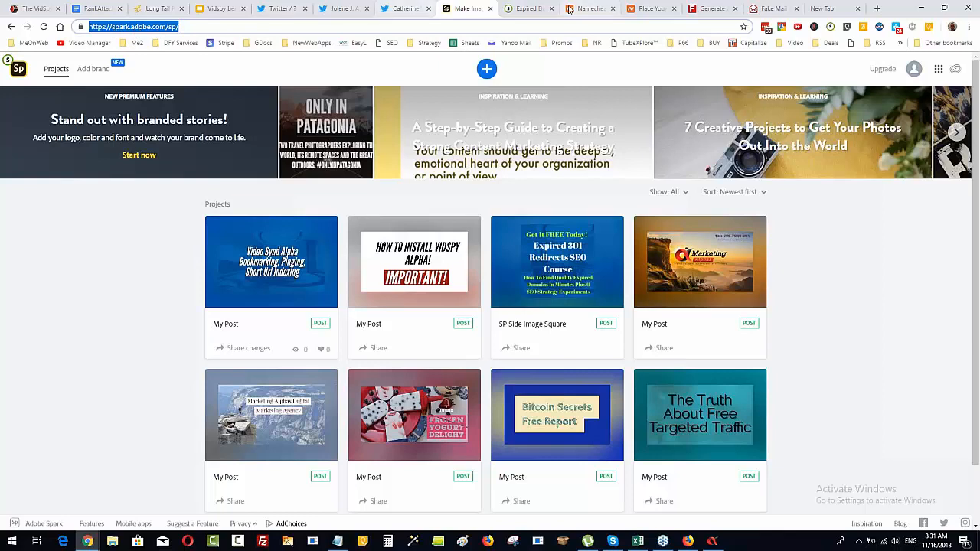
left_click(221, 8)
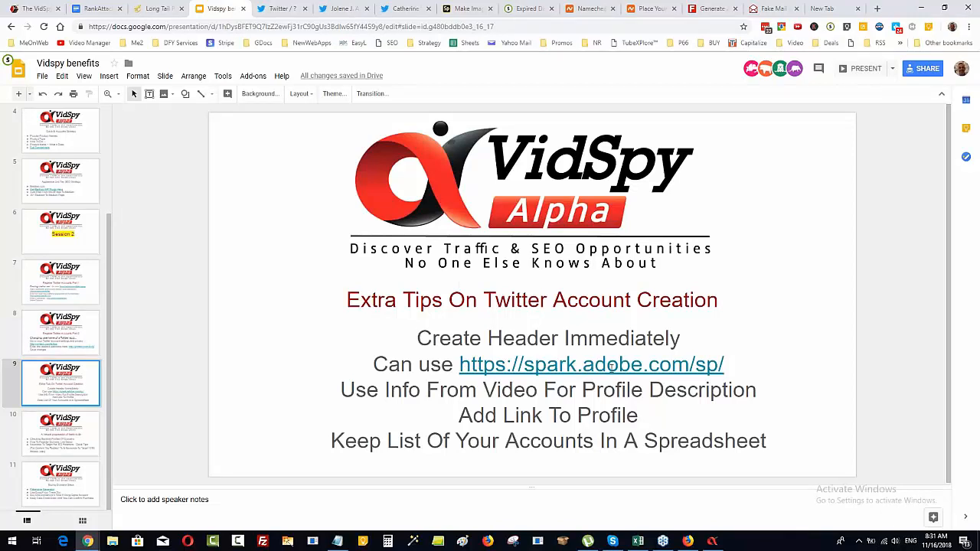
Start a new graphic from scratch in Adobe Spark using the popular Twitter size
left_click(457, 9)
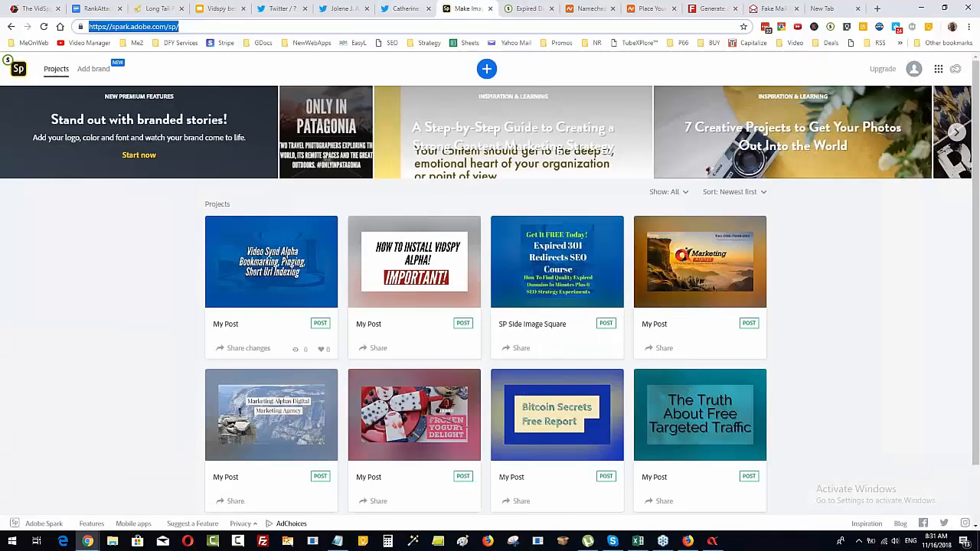
left_click(487, 72)
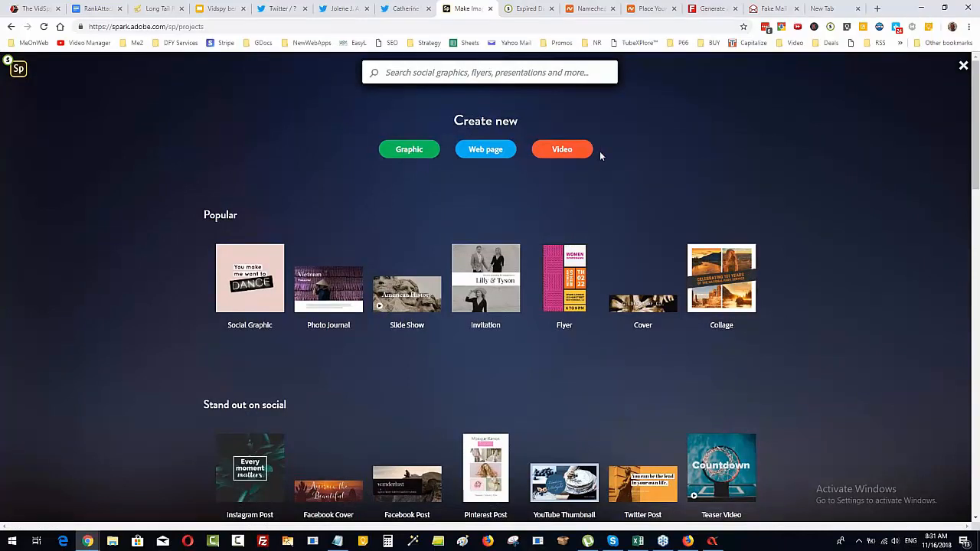
left_click(408, 155)
left_click(625, 245)
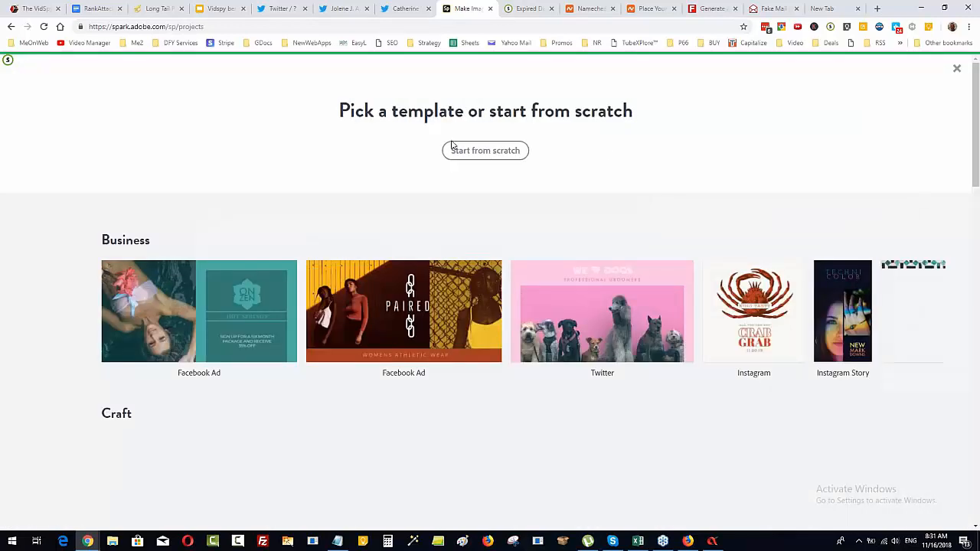
left_click(483, 156)
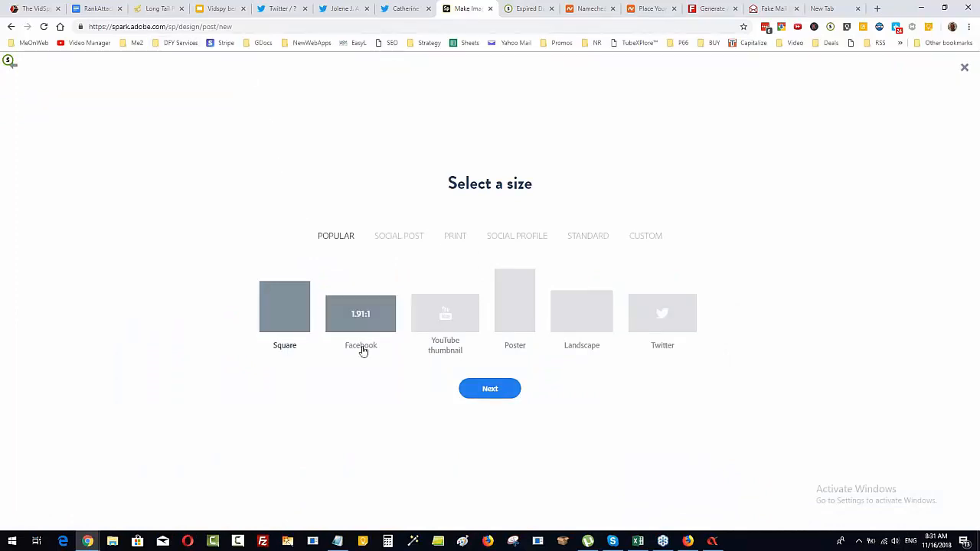
left_click(664, 318)
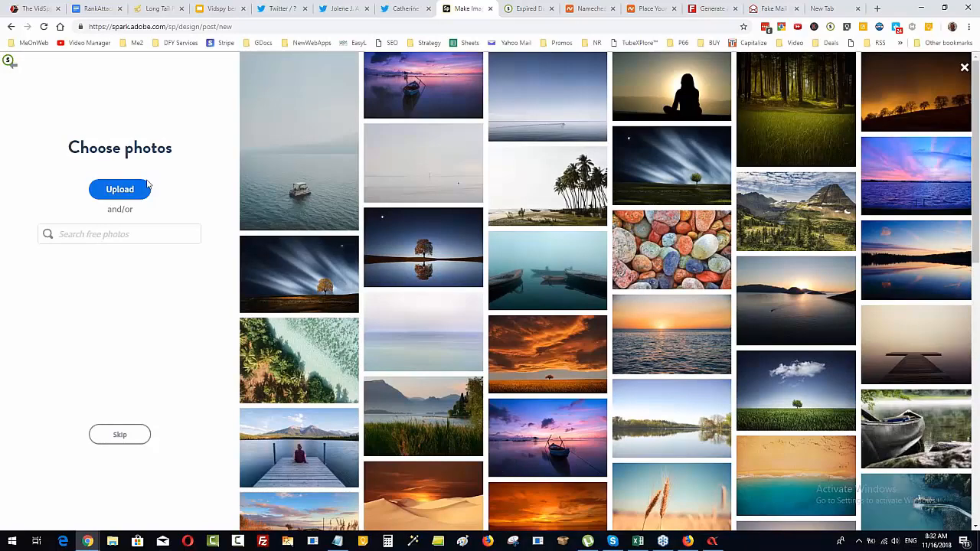
Browse the free photos and use the night-sky tree reflected in water as the graphic's background
scroll(542, 373, "down", 3)
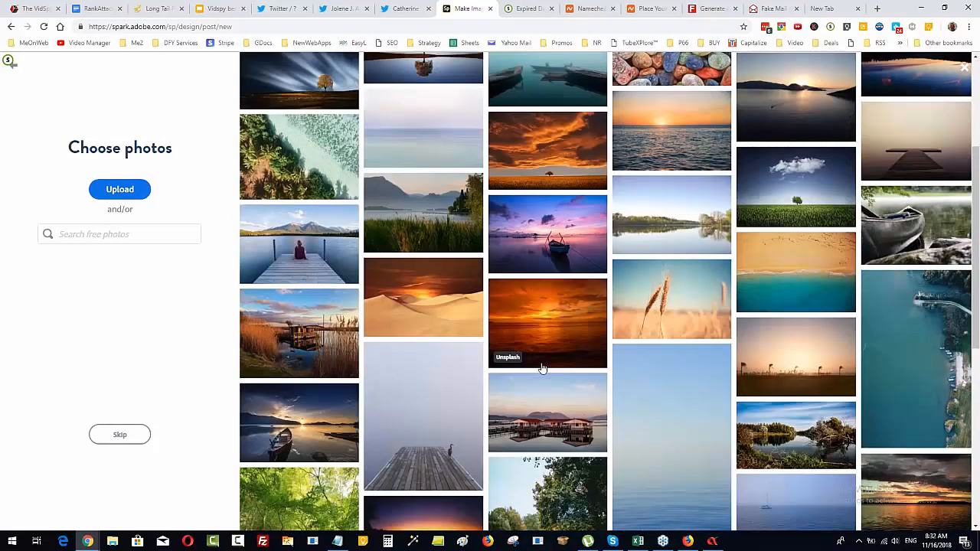
scroll(672, 329, "down", 3)
scroll(672, 329, "down", 3)
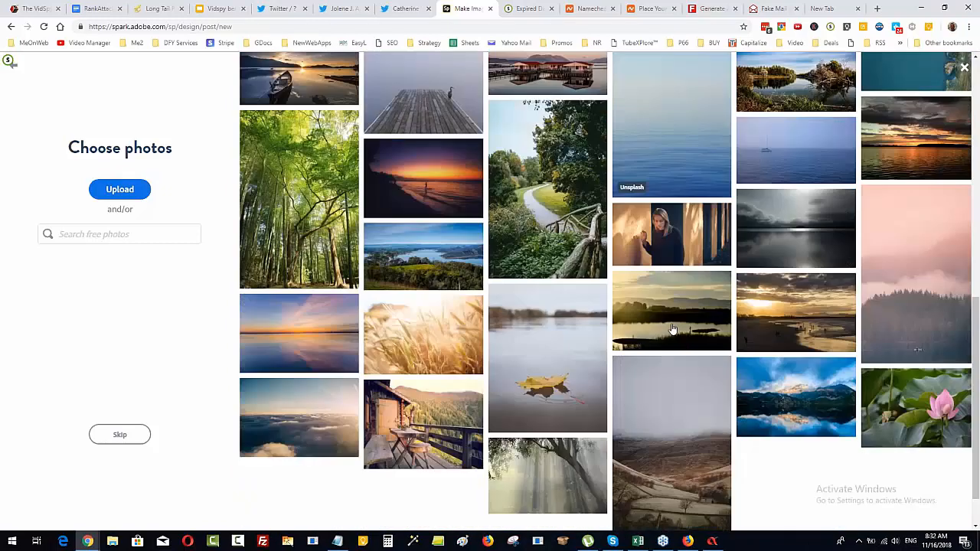
scroll(673, 329, "up", 3)
scroll(672, 329, "up", 5)
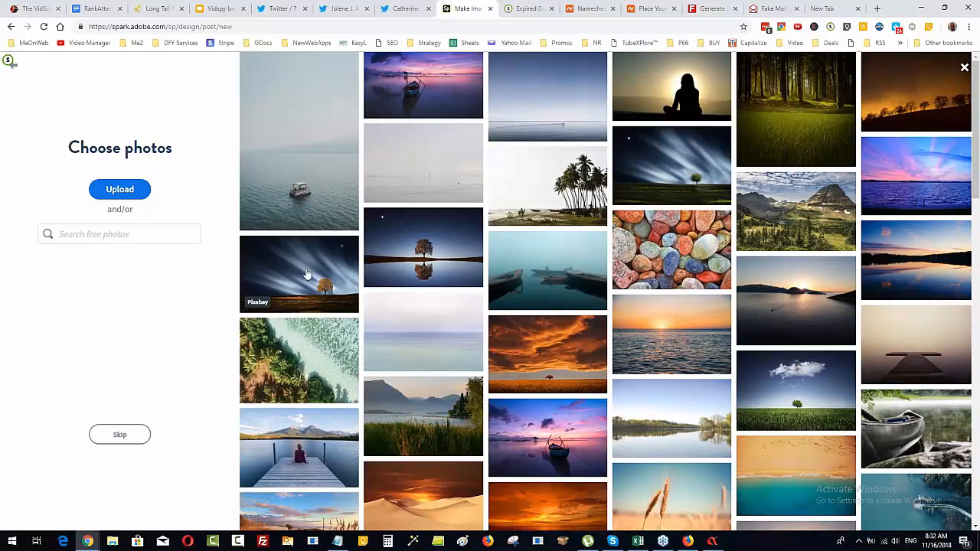
scroll(432, 295, "down", 5)
scroll(253, 264, "up", 5)
left_click(430, 249)
left_click(129, 434)
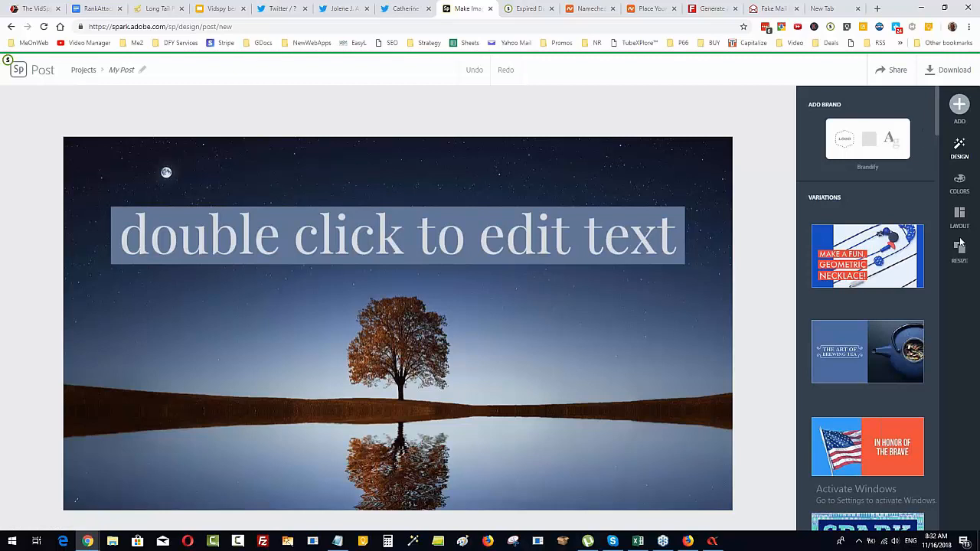
Examine the content that can be added to the post and the available resize formats
left_click(959, 105)
left_click(787, 268)
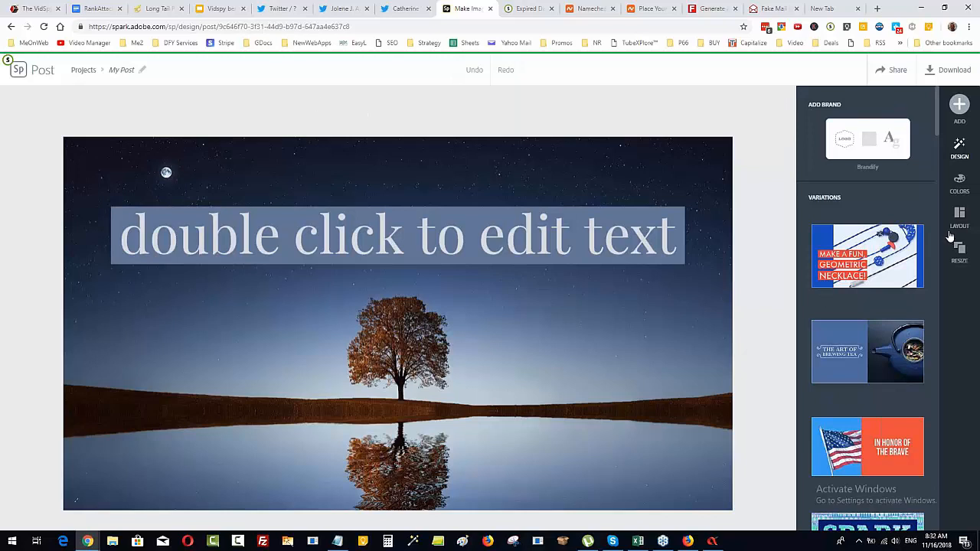
left_click(960, 253)
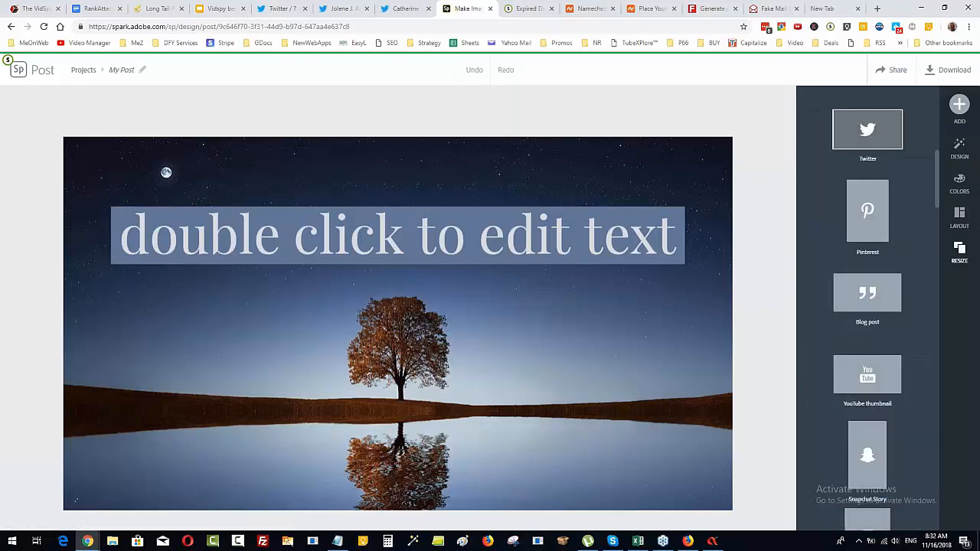
scroll(895, 205, "down", 3)
scroll(894, 205, "down", 5)
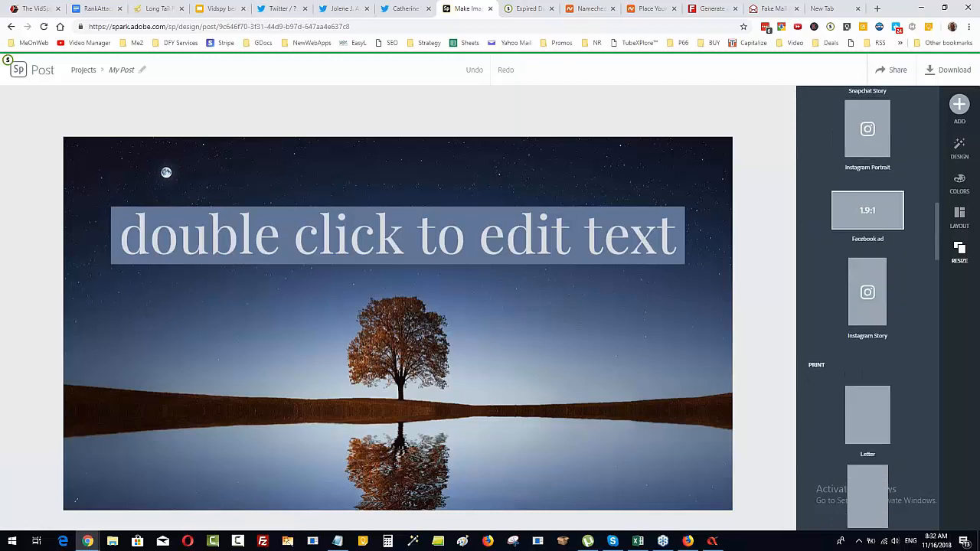
scroll(895, 206, "up", 6)
scroll(894, 228, "up", 3)
scroll(898, 333, "down", 2)
scroll(898, 333, "down", 1)
scroll(892, 333, "down", 2)
scroll(882, 230, "up", 2)
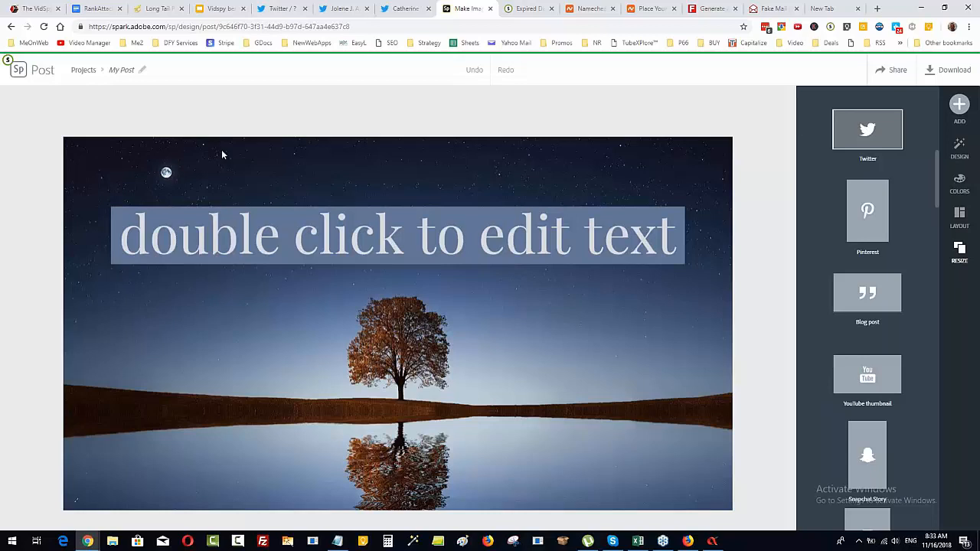
Select the background photo to view its image options and check the options for adding content
left_click(385, 179)
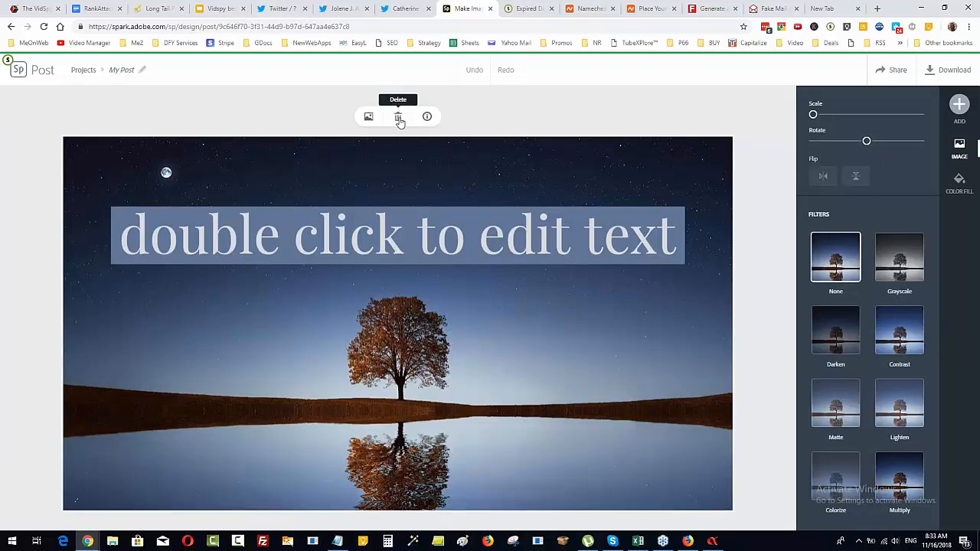
left_click(958, 106)
left_click(958, 106)
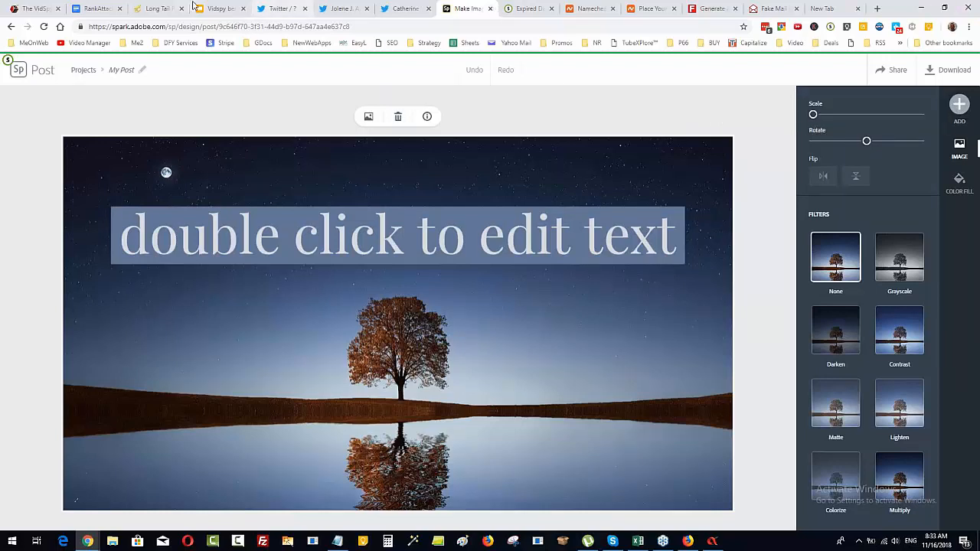
Return to the Vidspy benefits slides, review Extra Tips, and show the slide on the natural progression of tasks
left_click(218, 8)
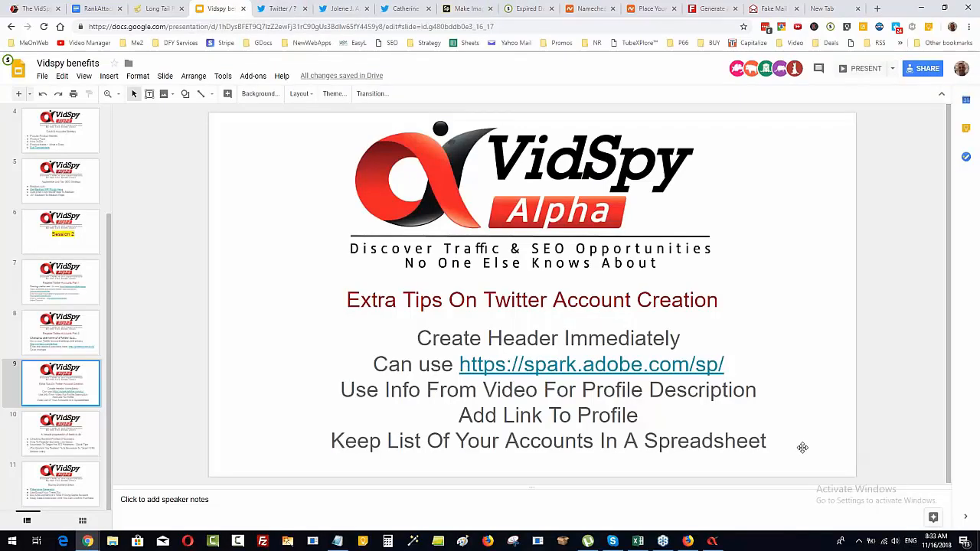
left_click(765, 442)
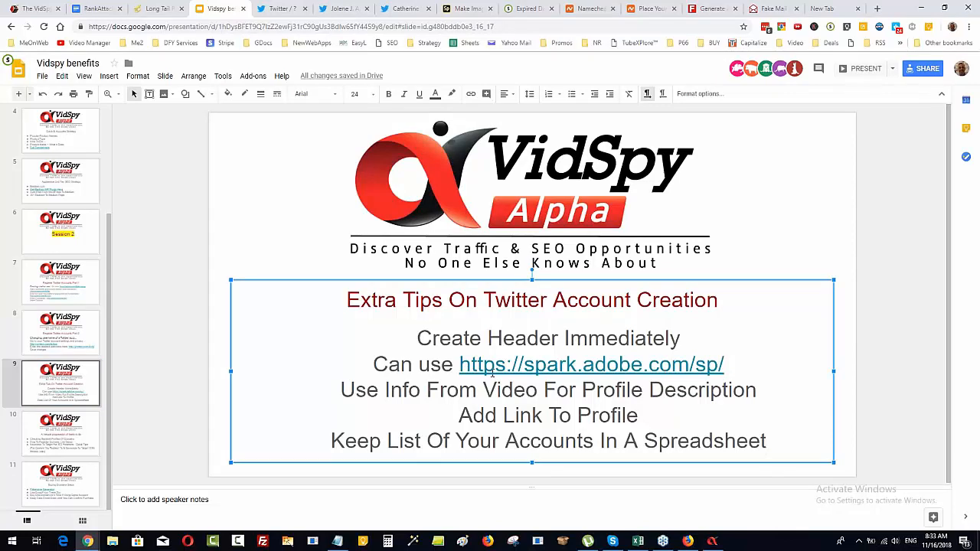
left_click(44, 431)
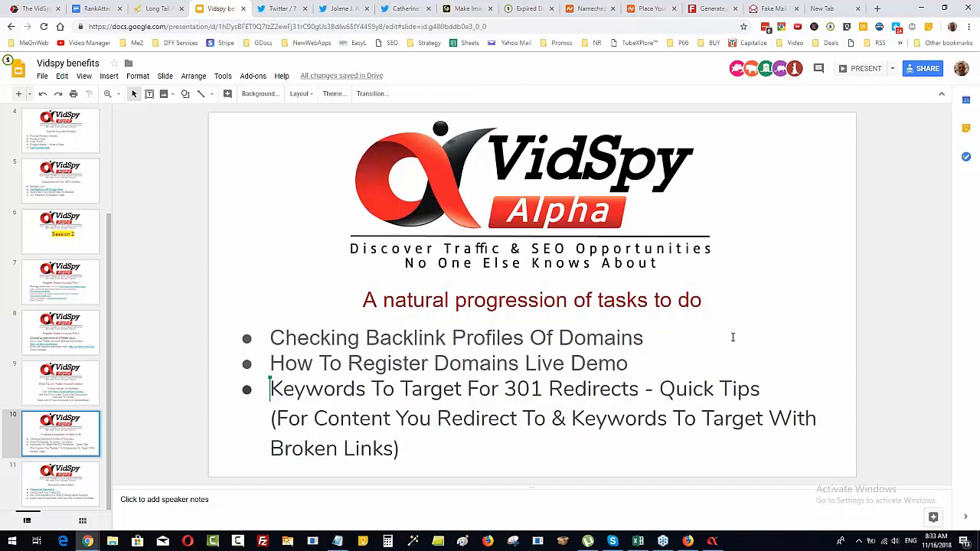
left_click(723, 335)
left_click(844, 351)
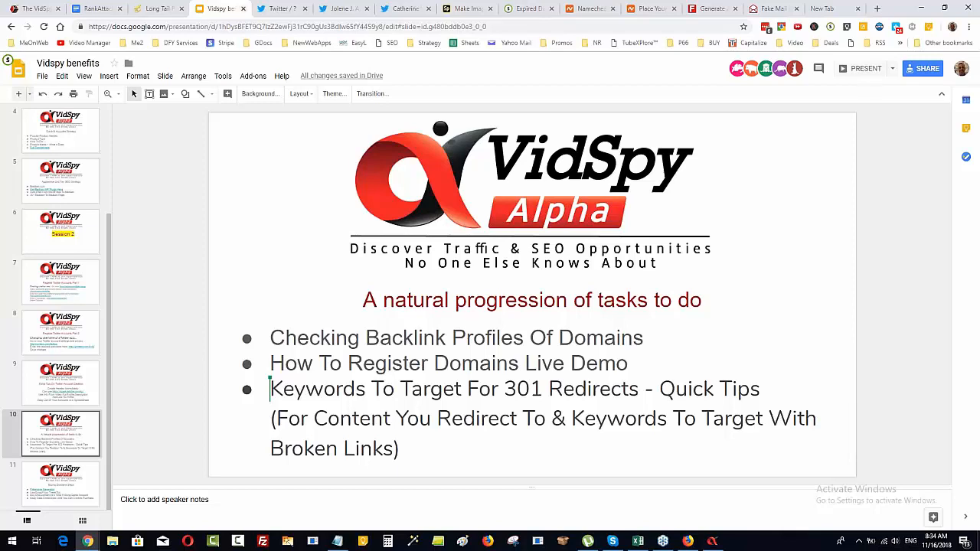
Switch to the VidSpy Alpha Sessions blog post on expired domain SEO strategies and copy its web address
left_click(42, 11)
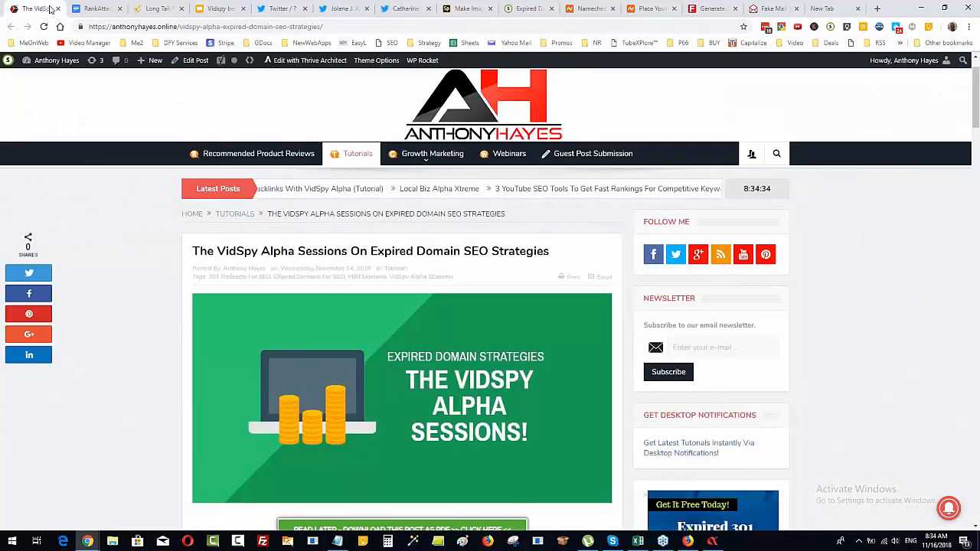
left_click(374, 26)
right_click(374, 26)
left_click(434, 79)
Look through the blog post's strategies, session videos, embedded tutorial slides and webinar registration section
scroll(505, 289, "down", 6)
scroll(489, 269, "down", 15)
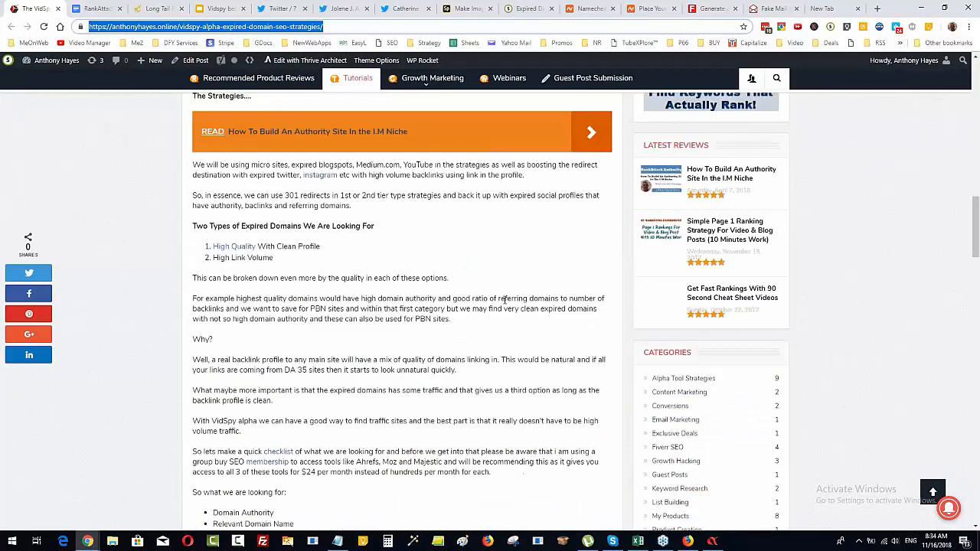
scroll(504, 300, "down", 8)
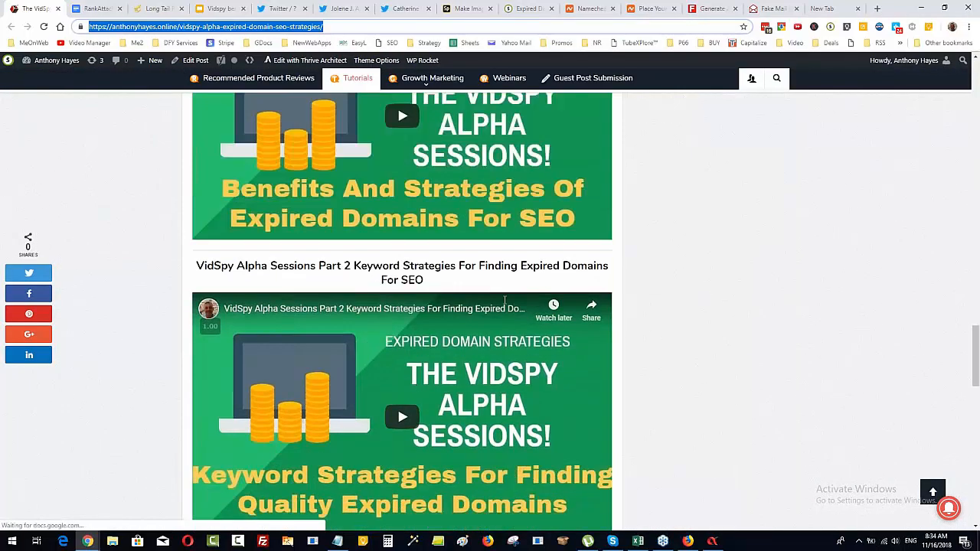
scroll(383, 173, "down", 3)
scroll(411, 199, "up", 2)
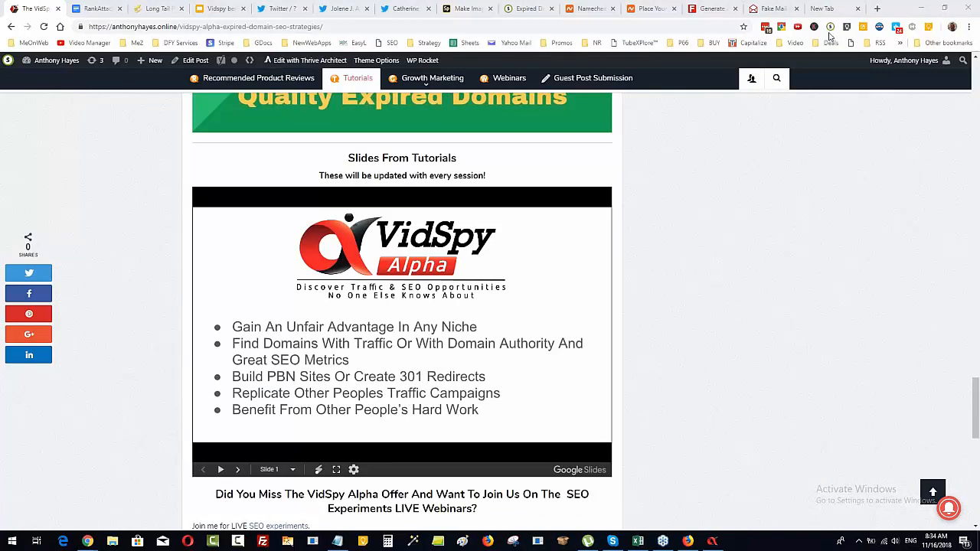
scroll(606, 218, "up", 6)
scroll(606, 219, "down", 18)
scroll(574, 256, "up", 15)
scroll(574, 256, "up", 3)
scroll(586, 311, "down", 7)
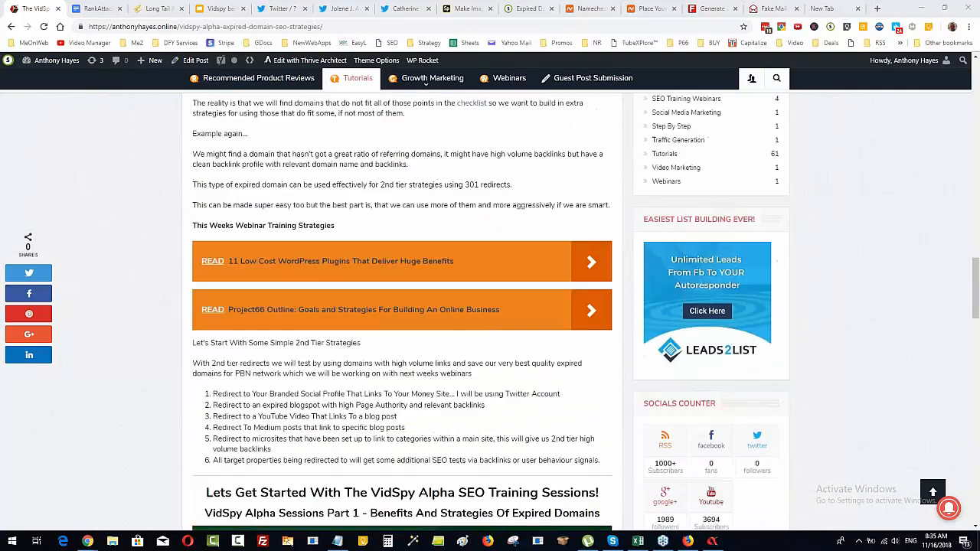
scroll(402, 312, "down", 8)
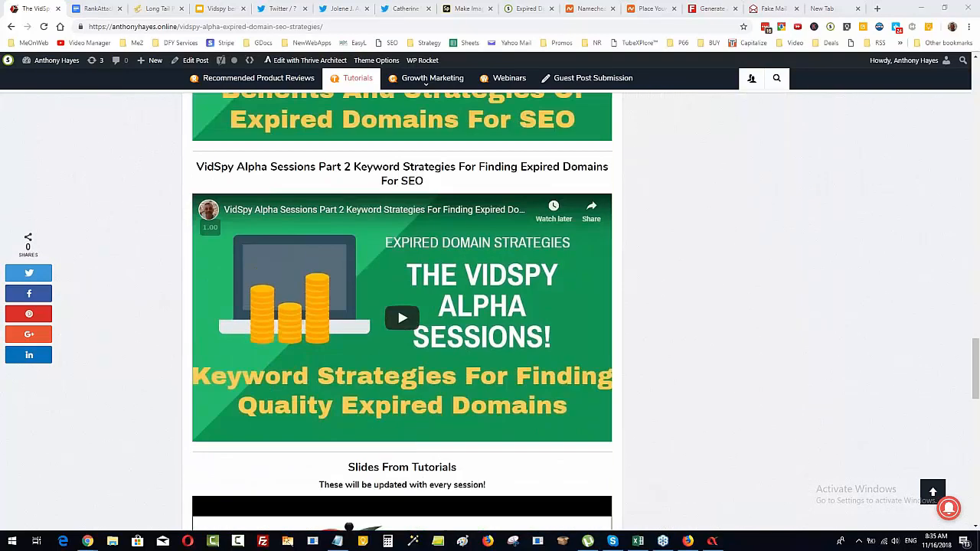
scroll(584, 258, "up", 5)
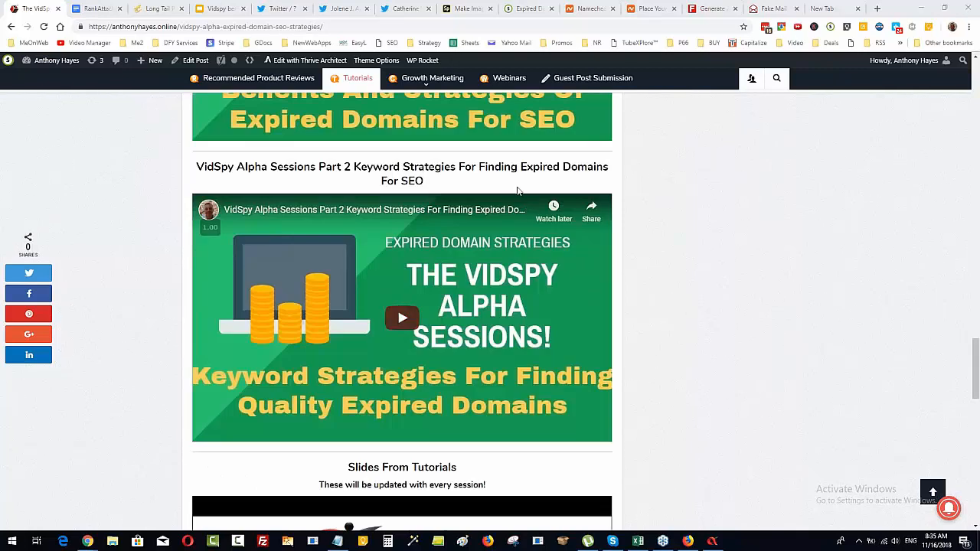
scroll(500, 360, "down", 5)
scroll(534, 252, "down", 3)
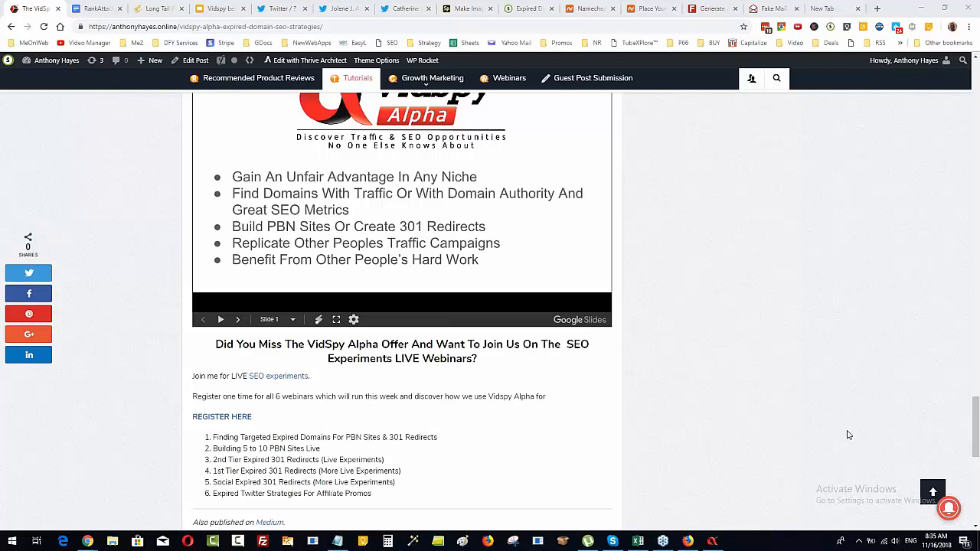
scroll(692, 402, "up", 1)
scroll(692, 402, "up", 4)
scroll(692, 402, "down", 1)
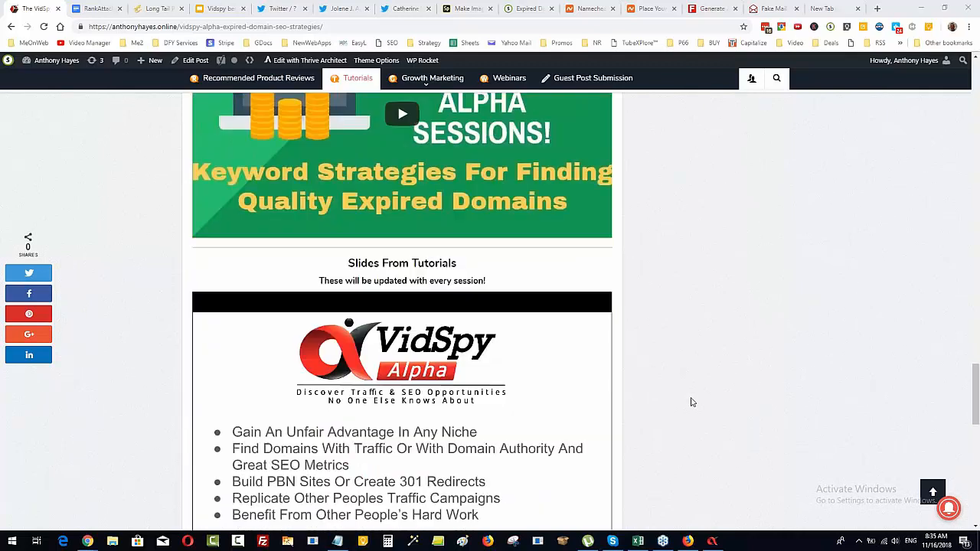
scroll(691, 402, "down", 3)
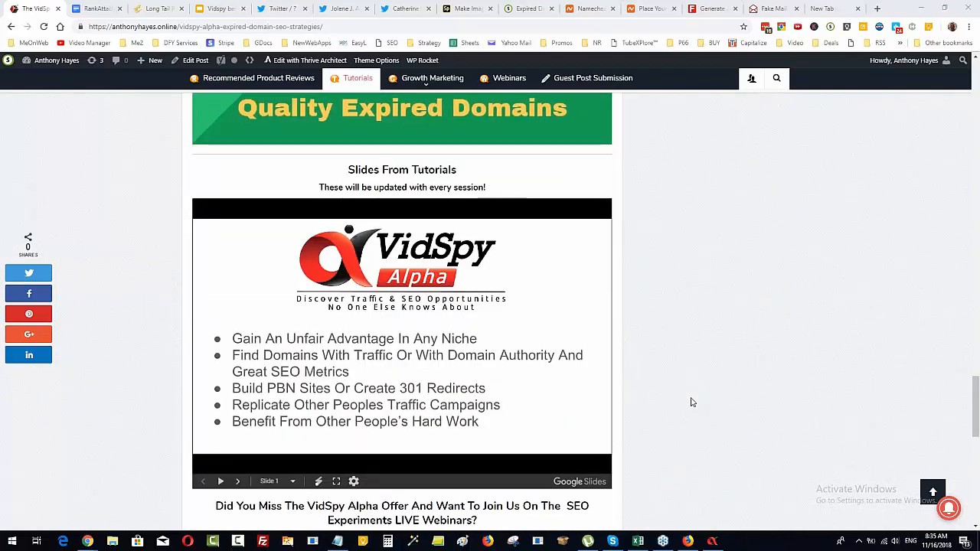
scroll(709, 350, "down", 2)
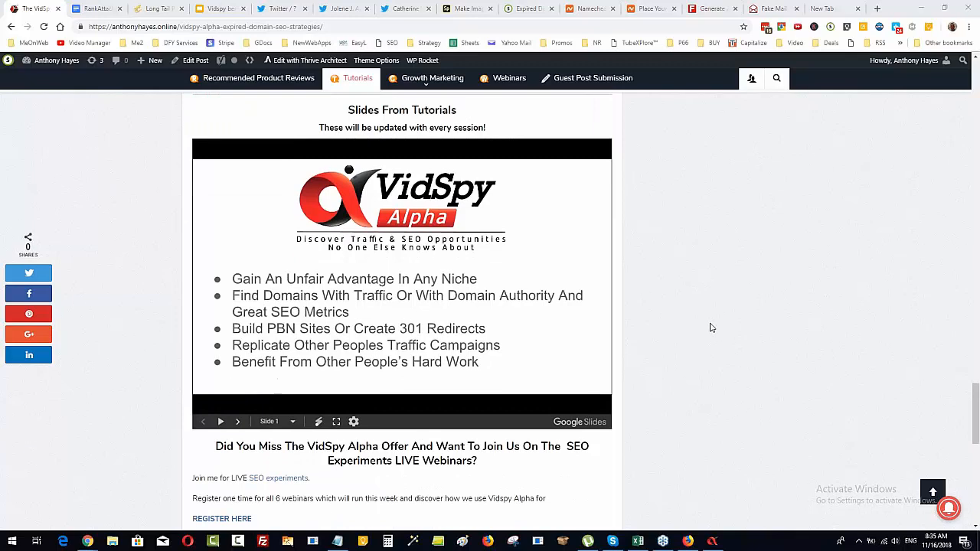
Look back through the blog post's tutorial slides, session videos, domain checklist and strategies, and return to the slide on the natural progression of tasks
scroll(720, 357, "down", 2)
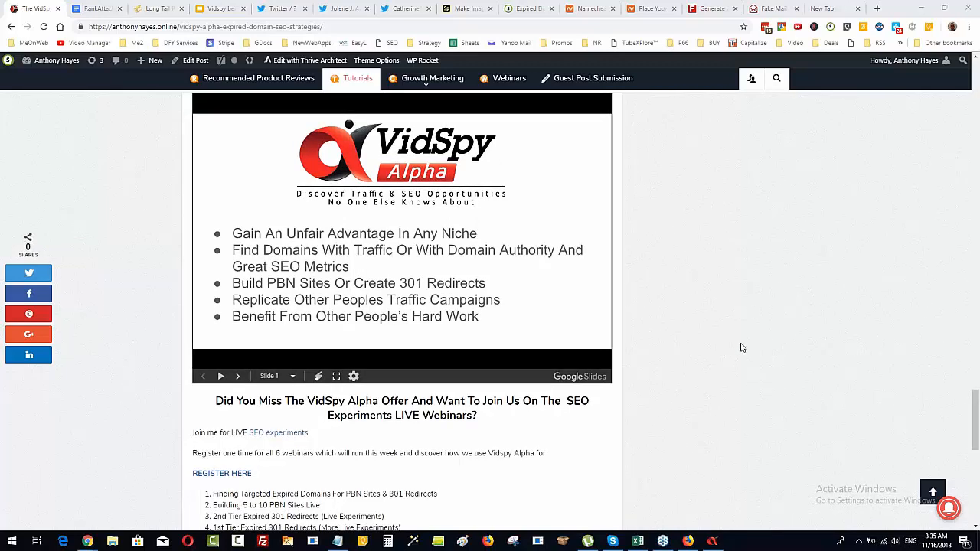
scroll(741, 349, "up", 6)
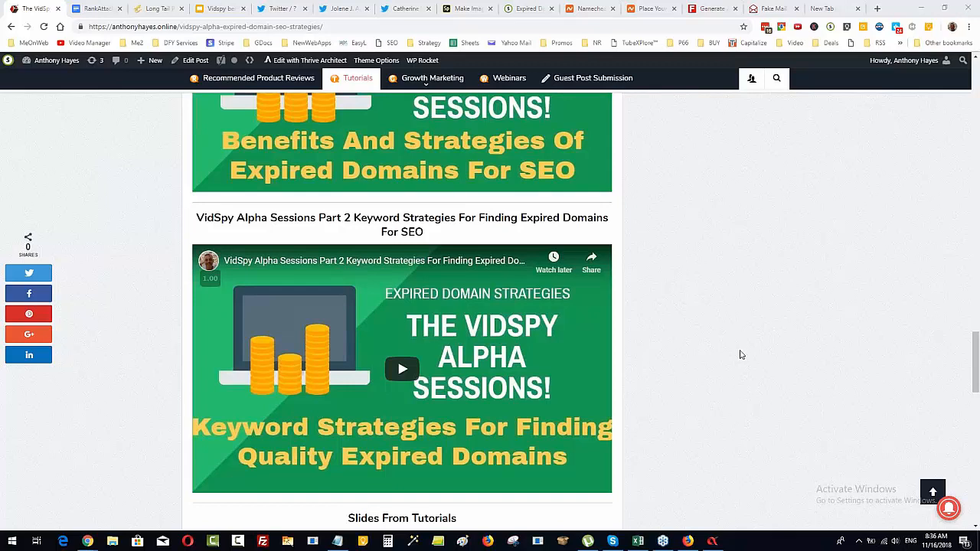
scroll(746, 351, "down", 1)
scroll(747, 350, "down", 3)
scroll(741, 345, "up", 3)
scroll(734, 329, "up", 8)
scroll(734, 329, "up", 3)
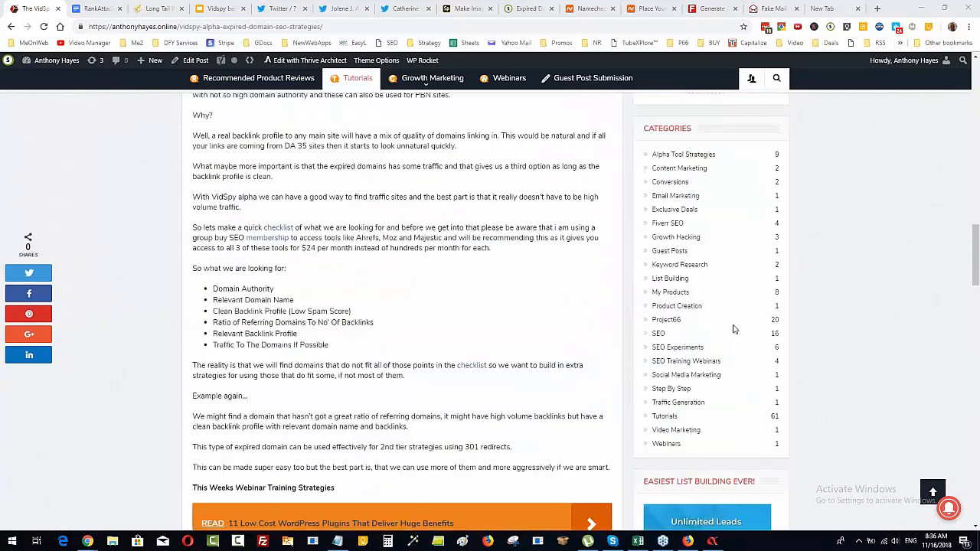
scroll(734, 332, "up", 1)
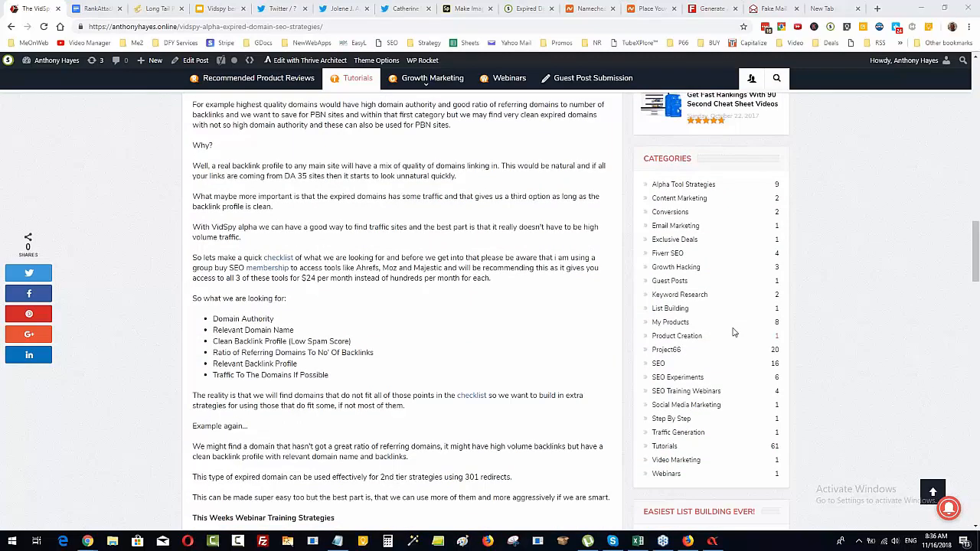
scroll(732, 333, "up", 3)
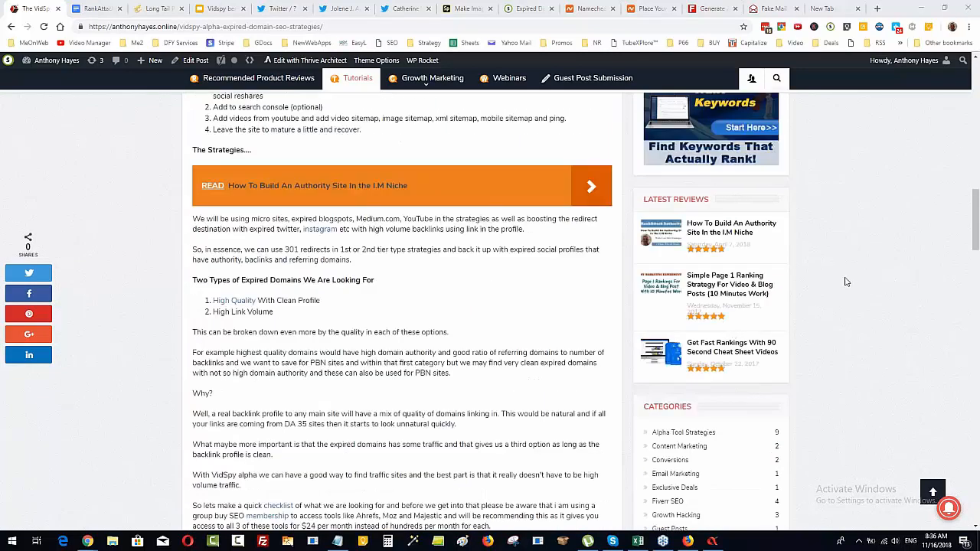
scroll(835, 360, "up", 1)
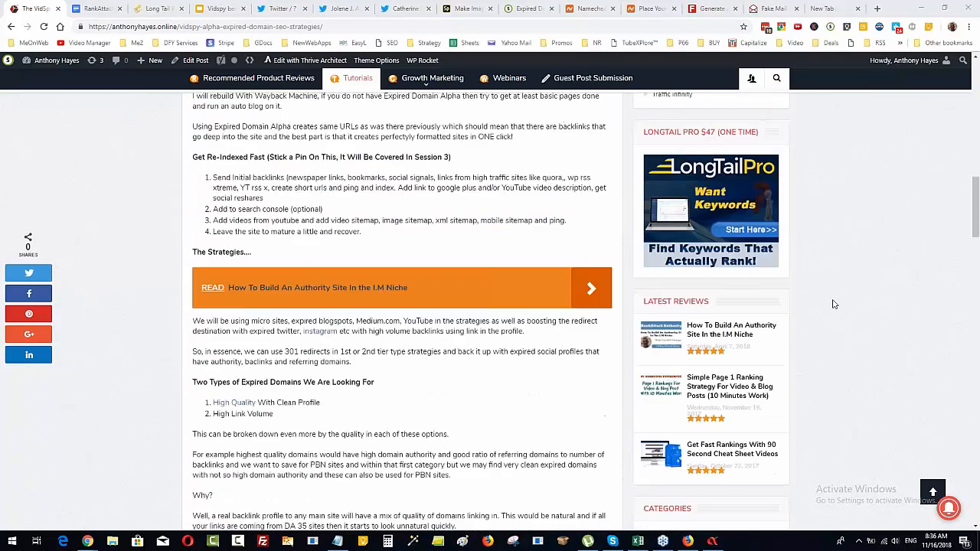
left_click(218, 9)
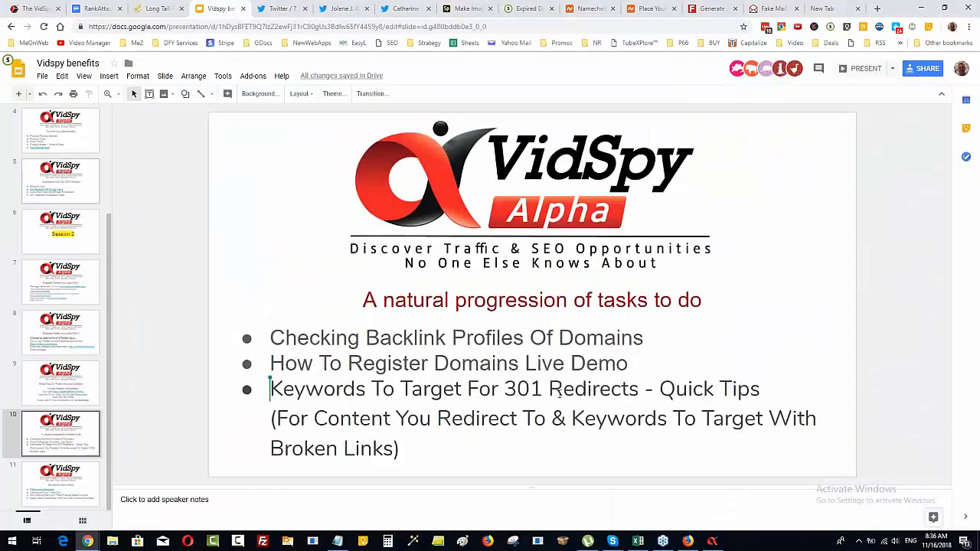
left_click(589, 392)
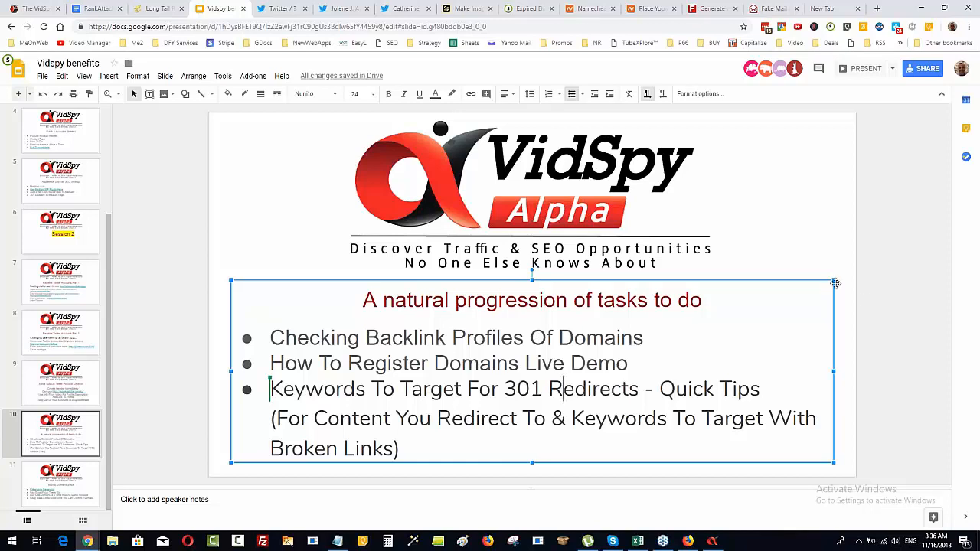
Switch to Moz Pro in Firefox and copy the domain backlinknetworks.net from the Spam Score report
left_click(687, 542)
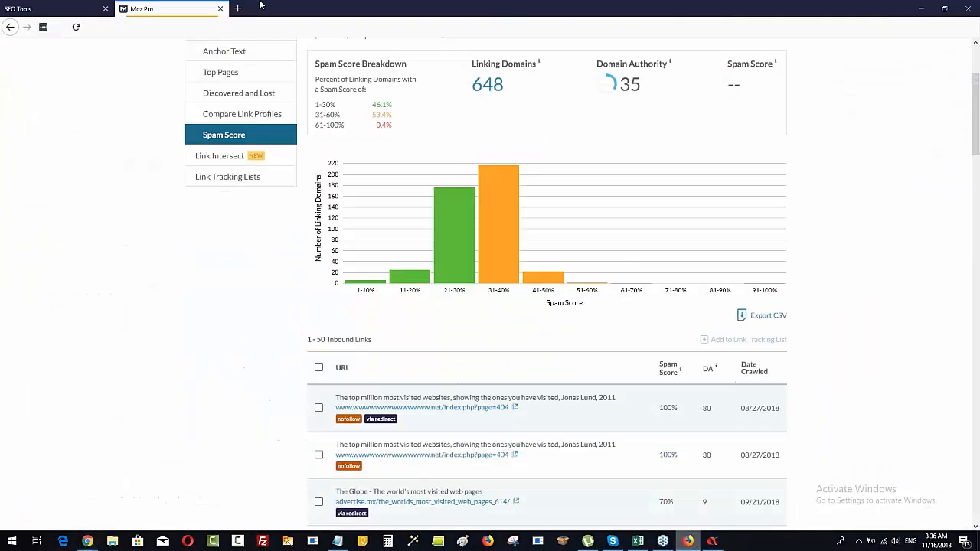
scroll(11, 69, "up", 2)
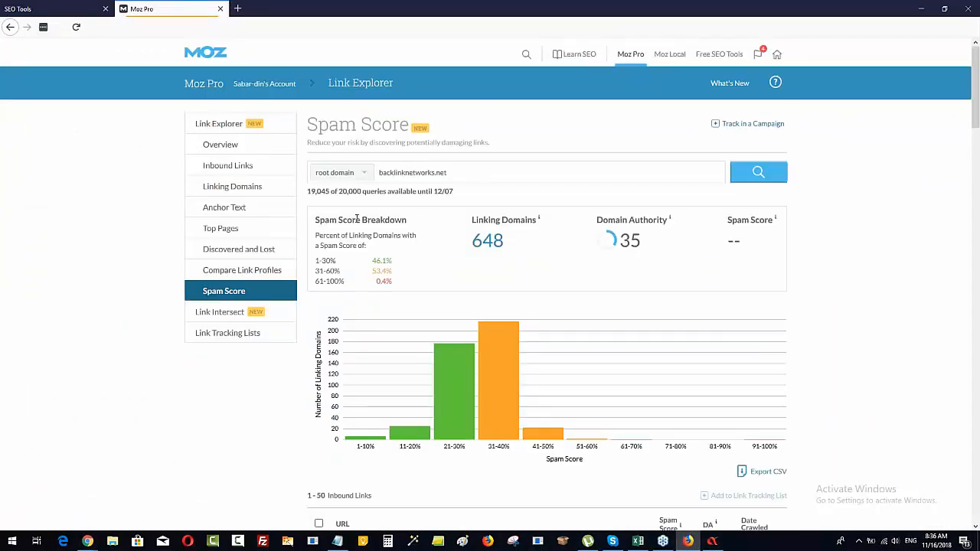
double_click(376, 174)
key("ctrl+c")
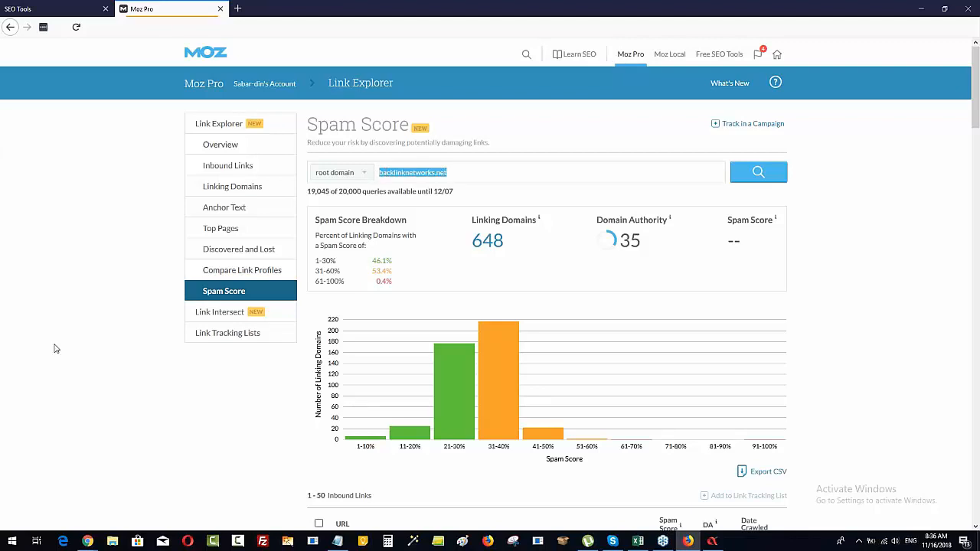
Examine the Moz top pages report for backlinknetworks.net, including linking domains and external links, and return to Chrome
left_click(215, 233)
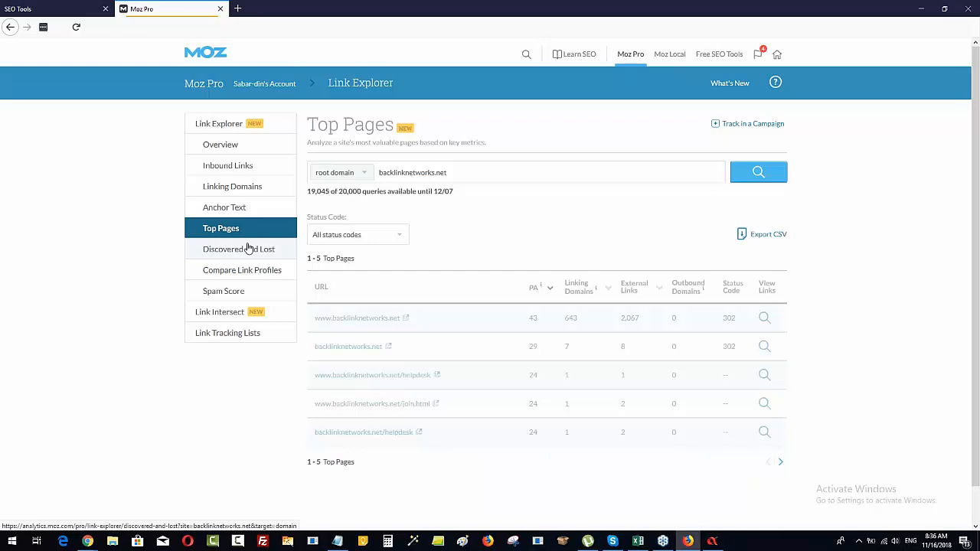
scroll(808, 292, "down", 2)
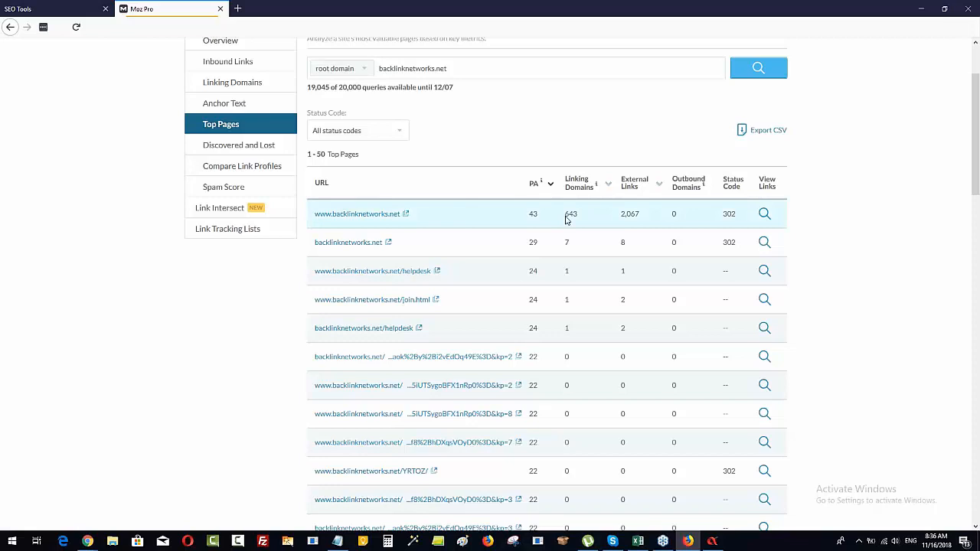
scroll(600, 366, "down", 15)
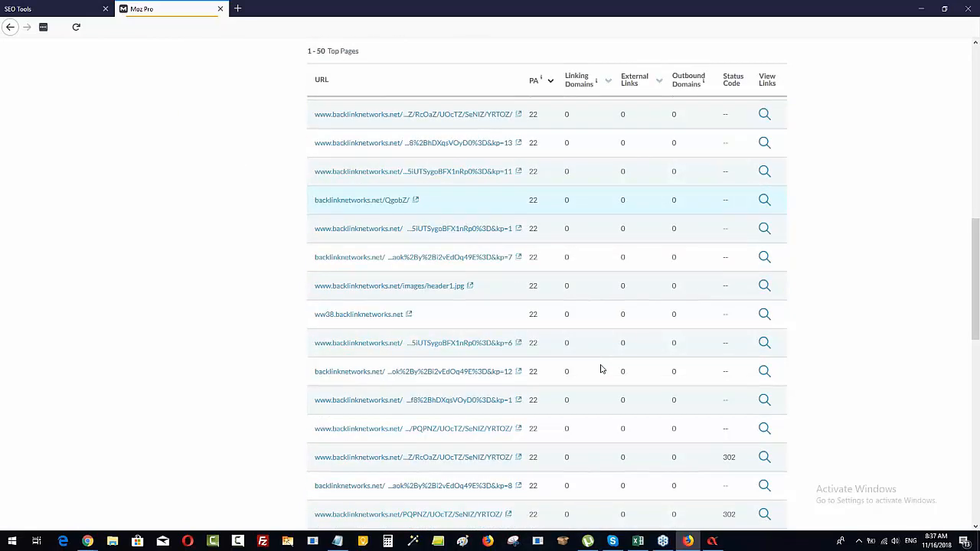
scroll(600, 368, "down", 1)
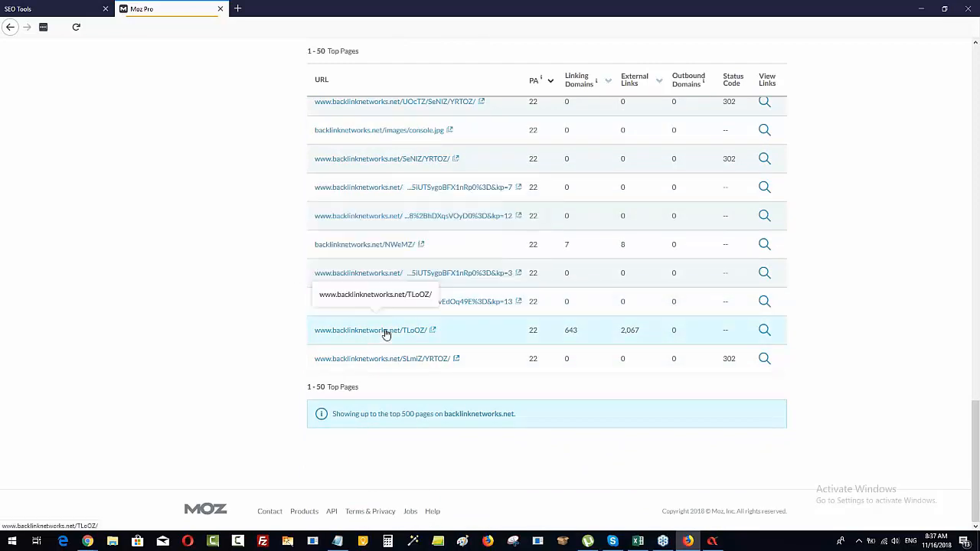
scroll(704, 331, "up", 20)
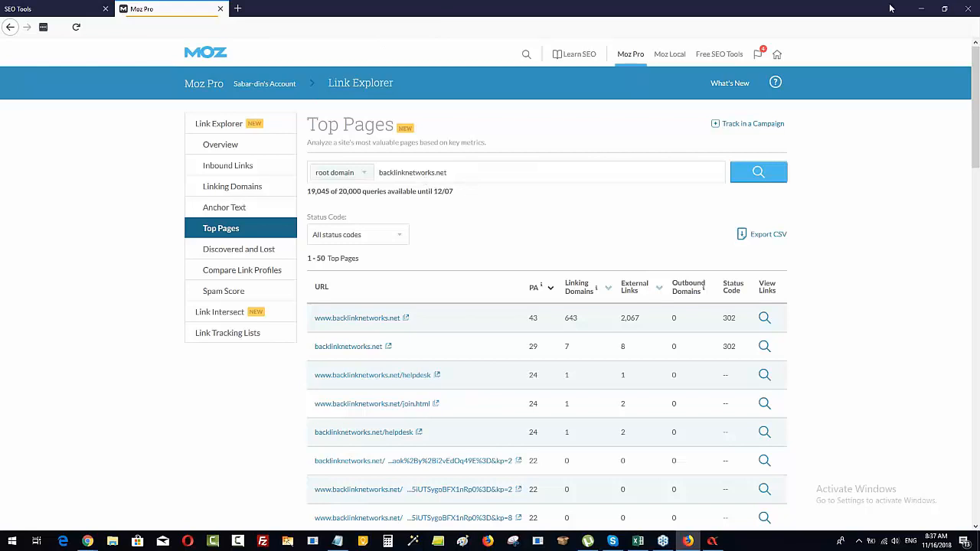
left_click(918, 12)
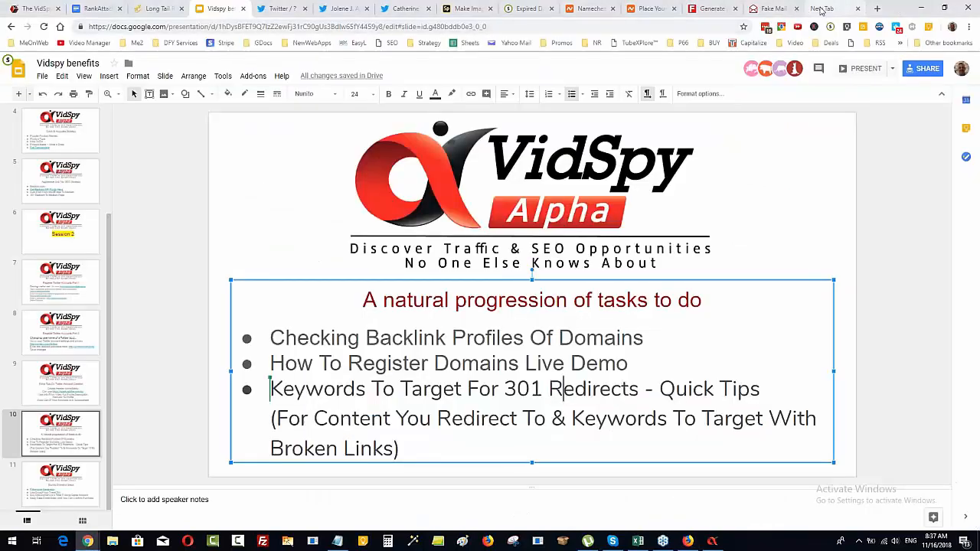
Open ahrefs.com in the empty browser tab and look up backlinknetworks.net with the copied domain
key("ctrl+9")
type("a")
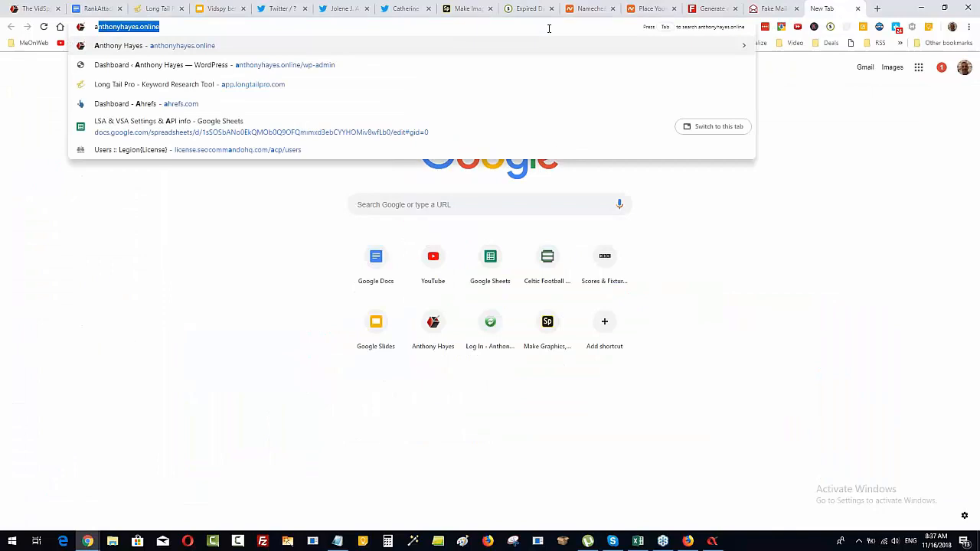
type("hrefs")
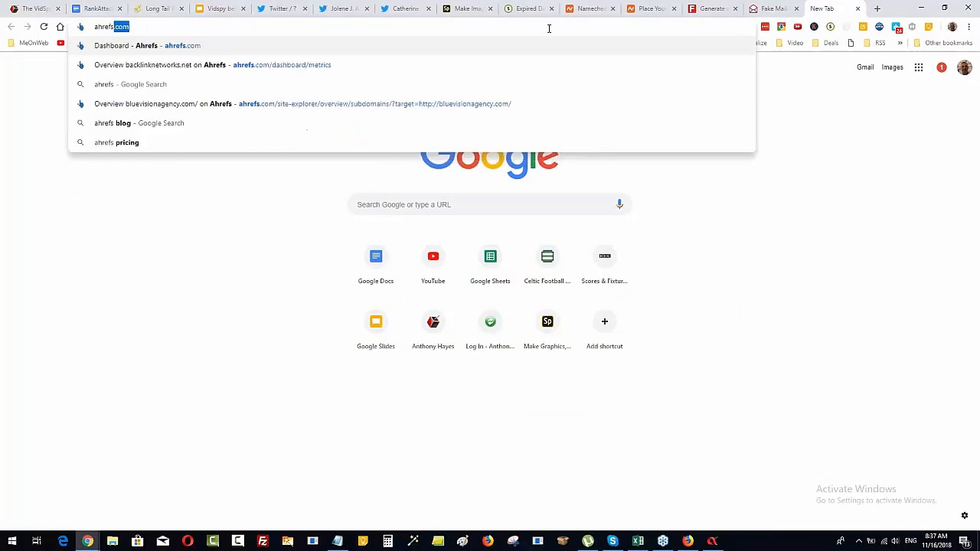
key("Return")
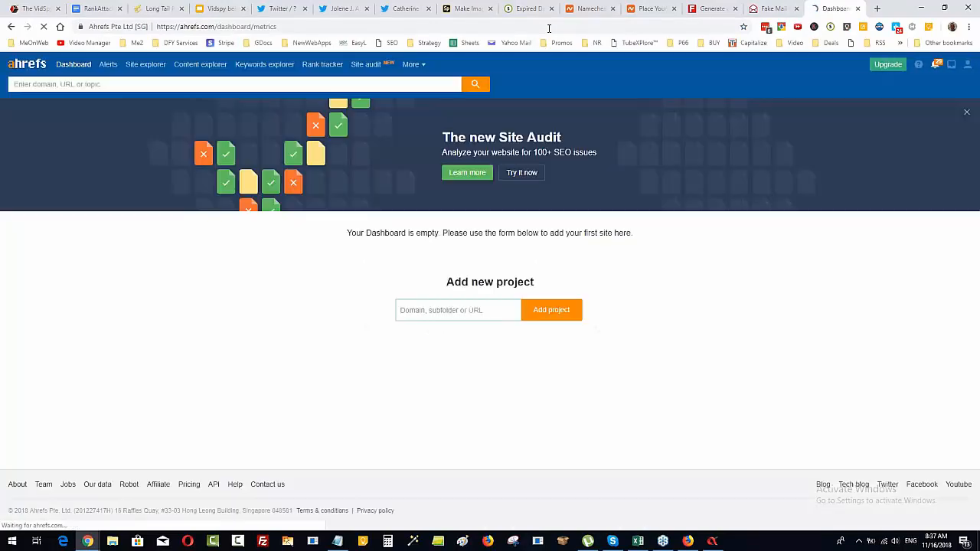
left_click(45, 84)
key("ctrl+v")
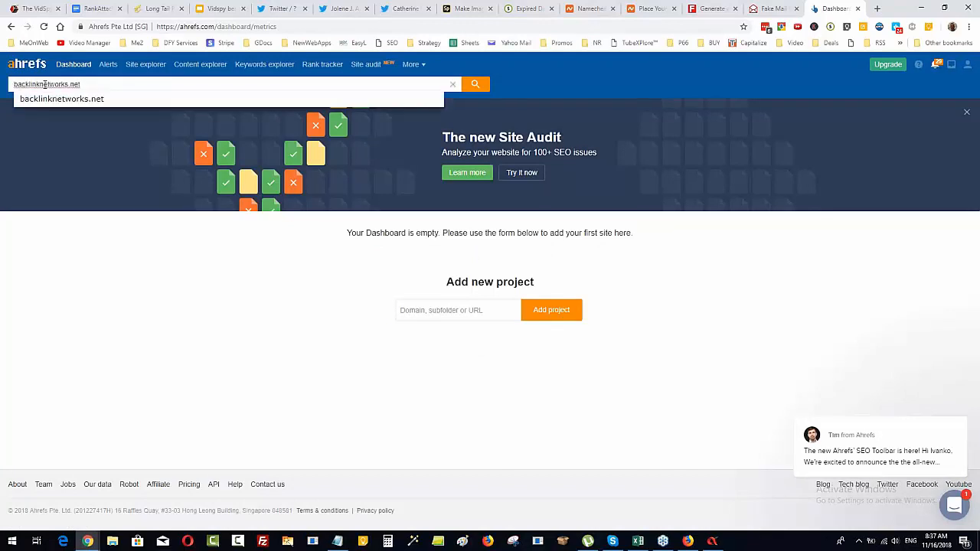
key("Return")
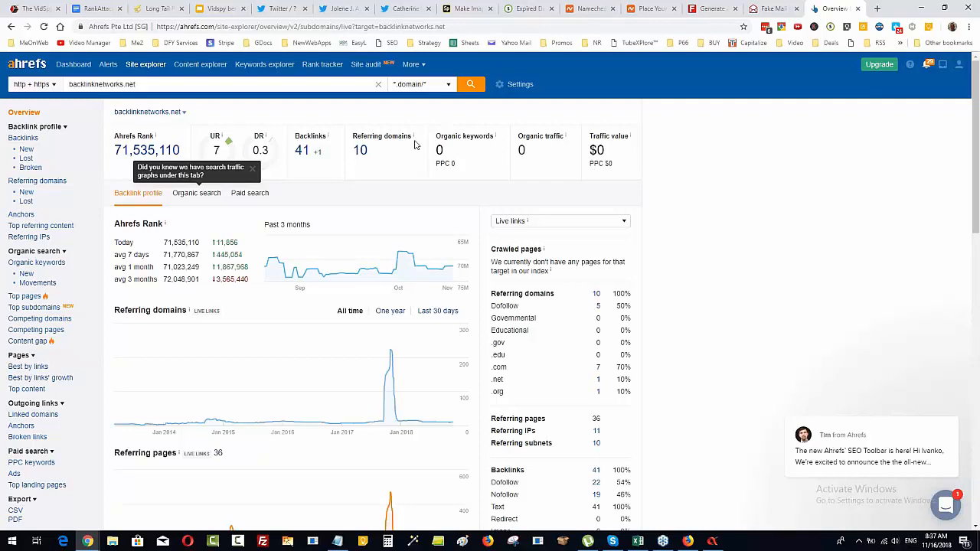
Check the domain's top pages and organic keywords in Ahrefs, and examine its backlinks' referring pages, ratings and anchors
left_click(18, 298)
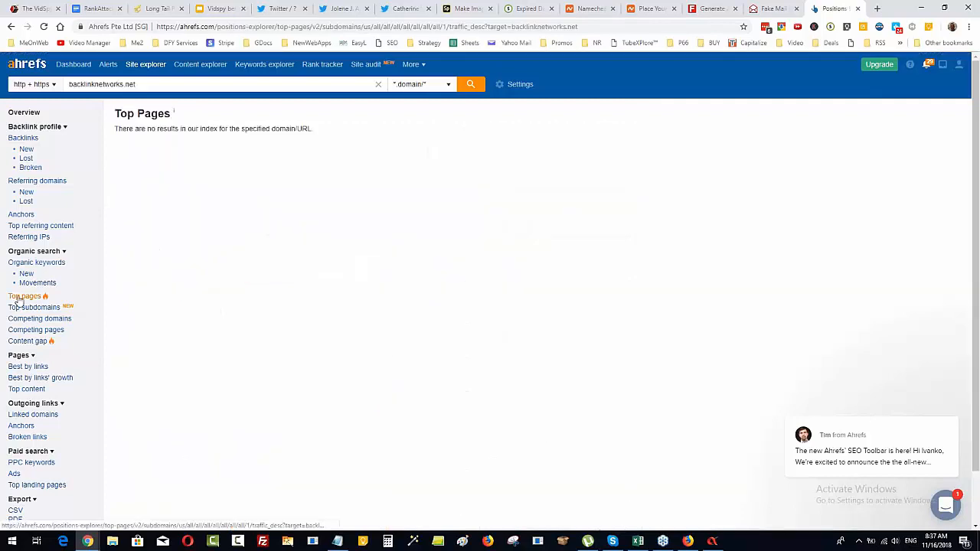
left_click(36, 264)
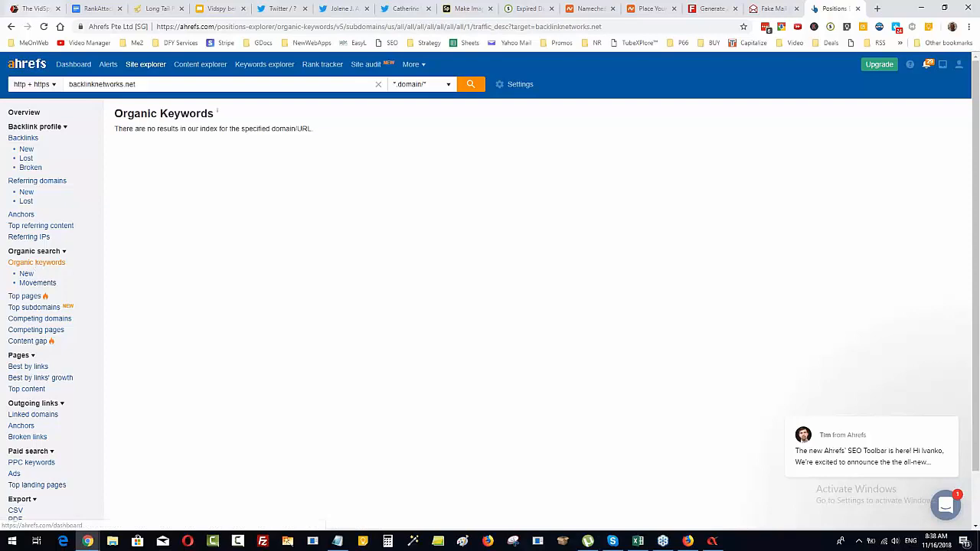
left_click(28, 141)
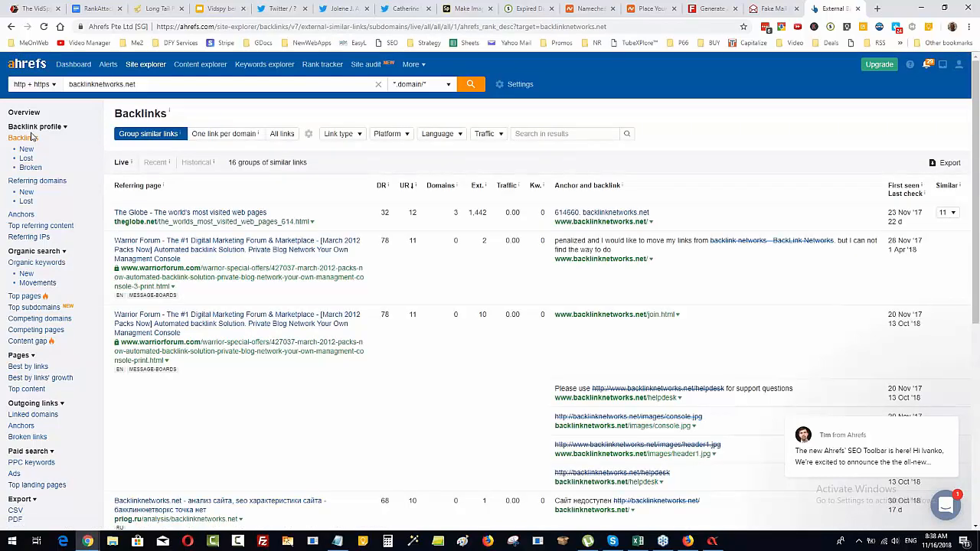
scroll(668, 291, "down", 2)
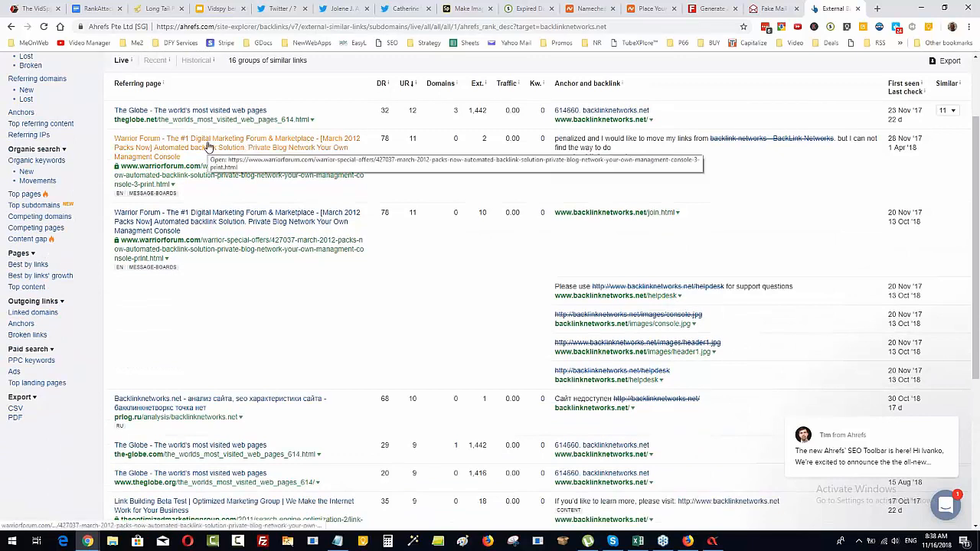
scroll(380, 299, "up", 2)
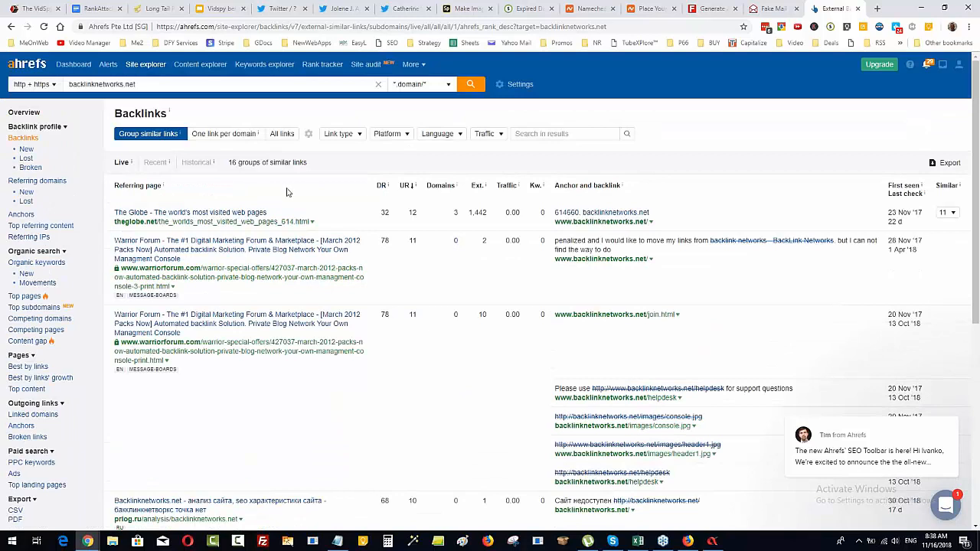
scroll(310, 191, "down", 1)
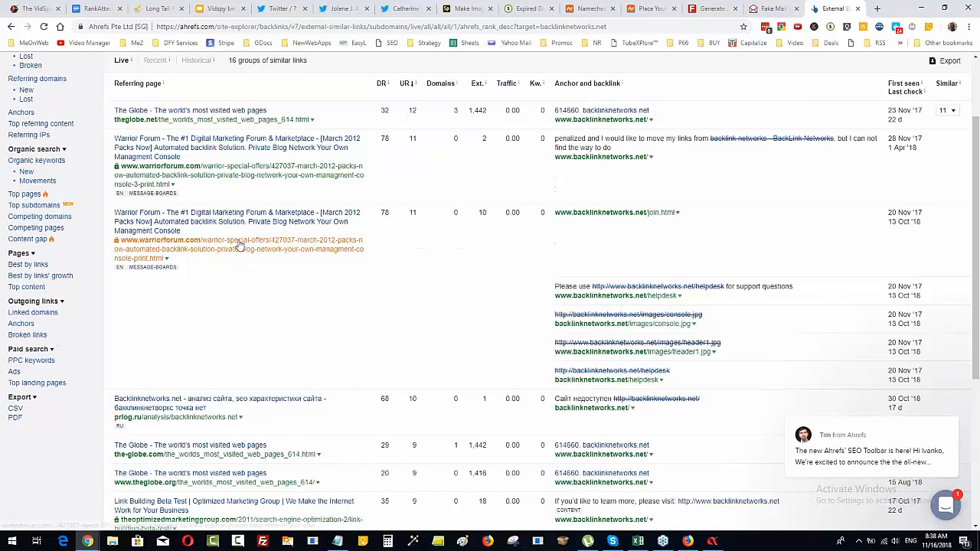
scroll(233, 238, "down", 3)
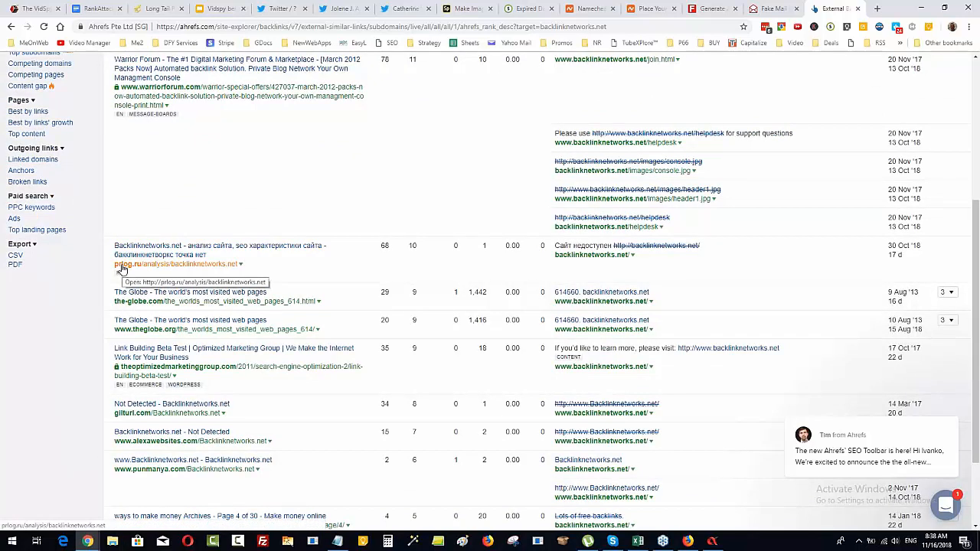
scroll(191, 264, "down", 1)
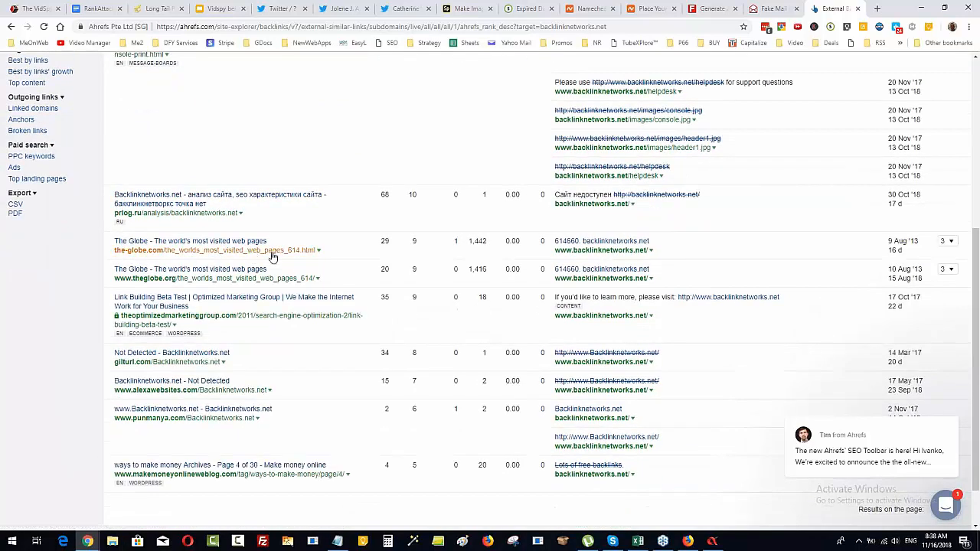
scroll(291, 335, "down", 1)
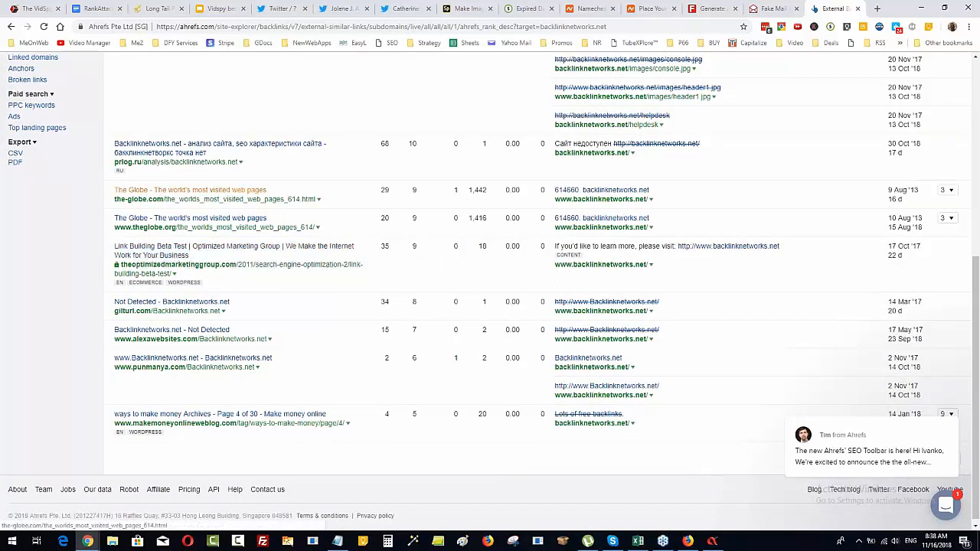
scroll(559, 216, "up", 5)
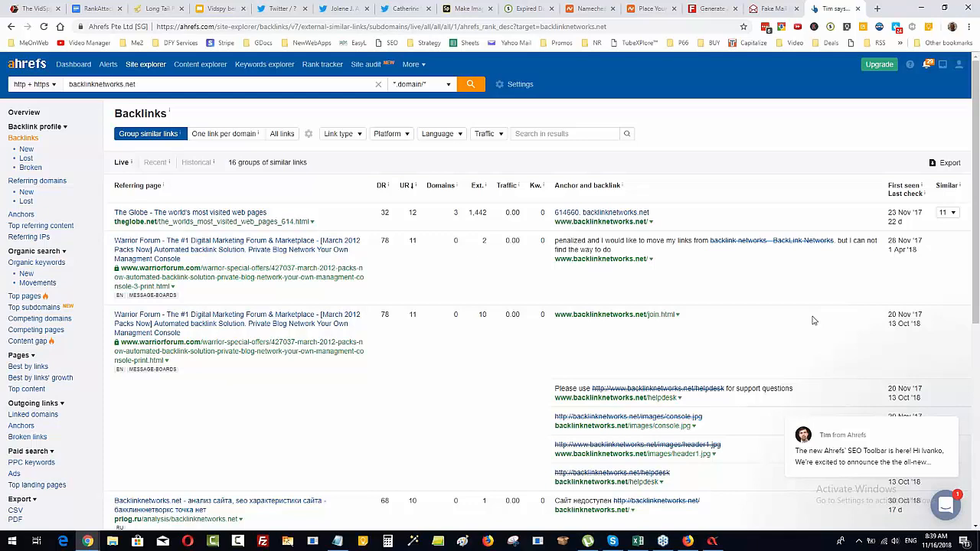
Switch to VidSpy Alpha and start a new project with the keywords private blog networks, easy blog network and seo hosting
left_click(713, 541)
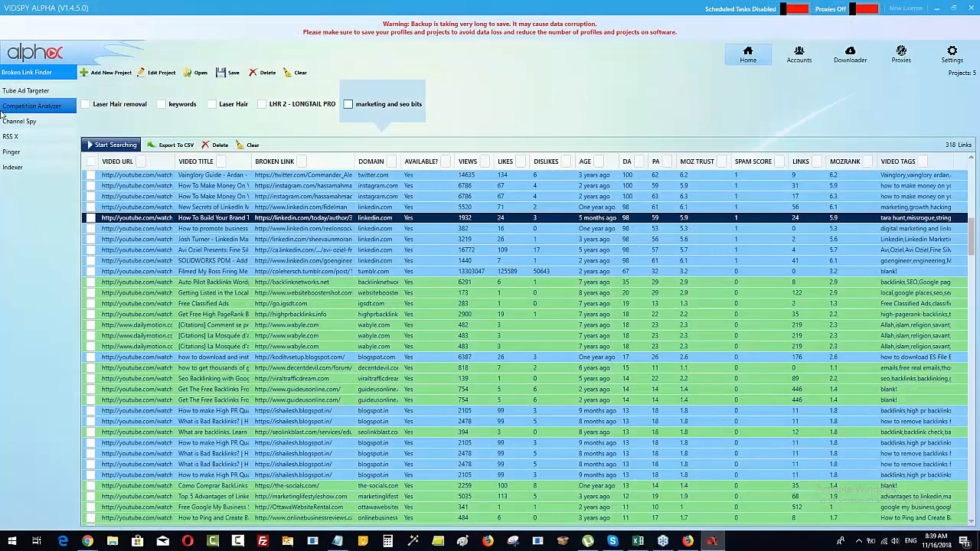
left_click(108, 72)
left_click(214, 176)
type("pr")
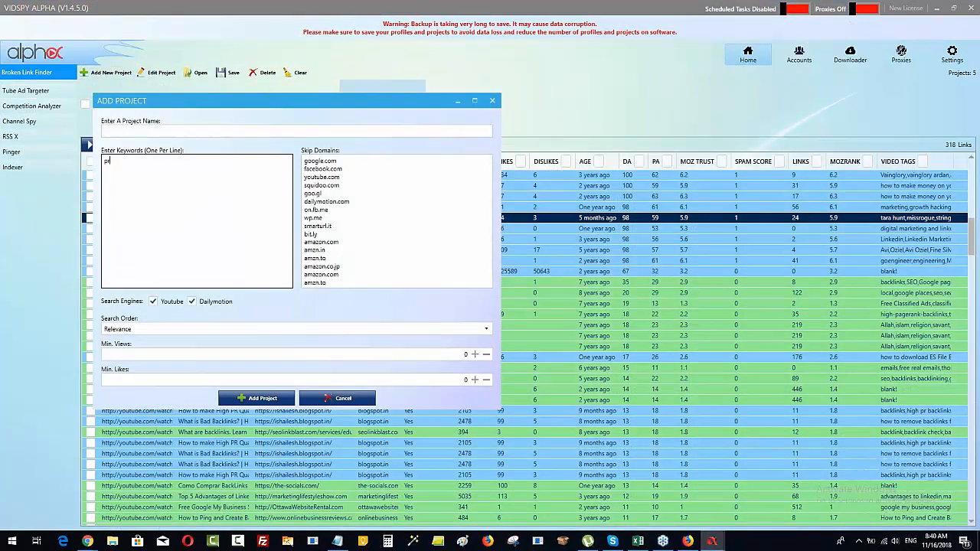
type("ivate blog networks ")
type("easy blog ne")
type("twork ")
type("seo hosting")
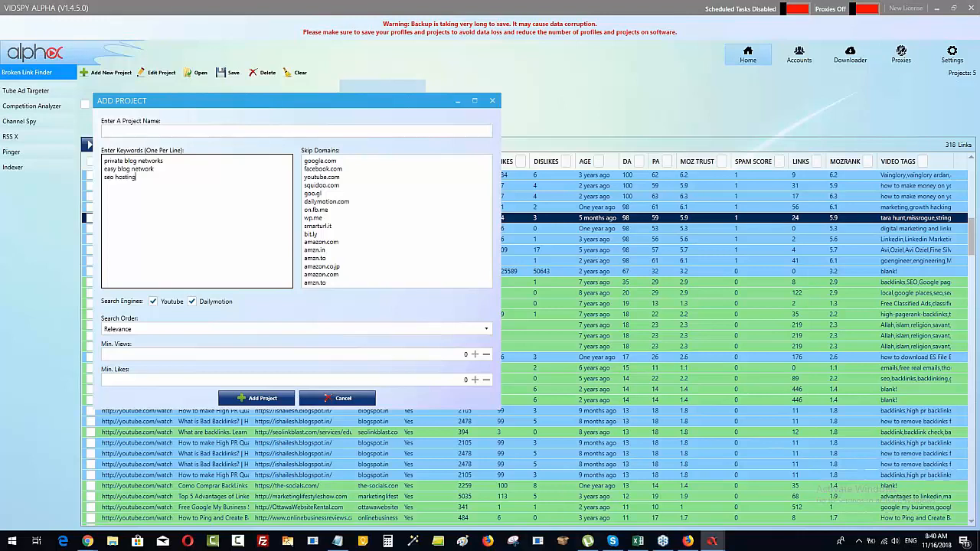
Append the keywords how to build a pbn, pbn footprints, easy blog networks pbn system and pbn hosting to the new project, one per line
key("Return")
type("how to bu")
type("ild a pbn ")
type("pbn")
type(" footprints")
key("Return")
type("easy blo")
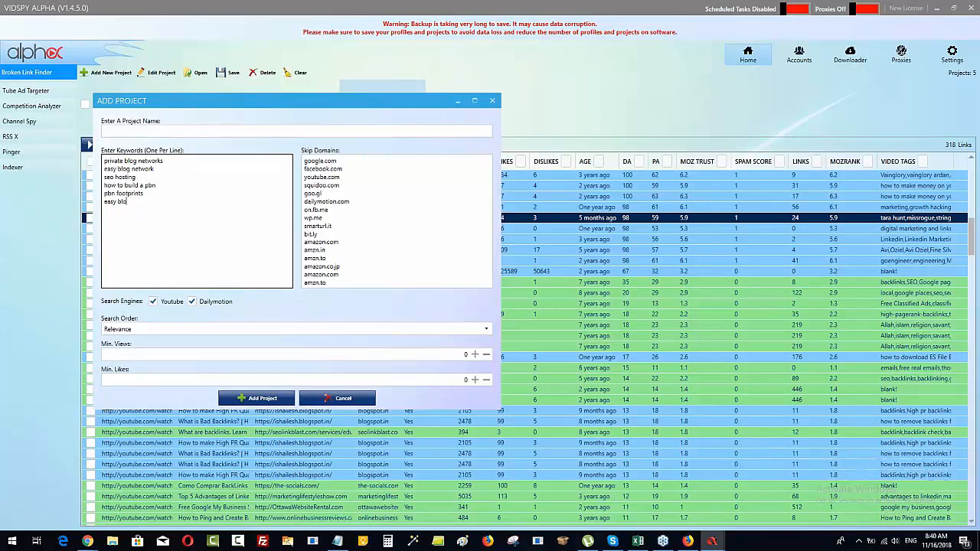
type("g networks pb")
type("n system ")
type("pbn hosti")
type("ng")
Name the project PBN, add it to the Broken Link Finder and select it
left_click(156, 130)
type("PBN")
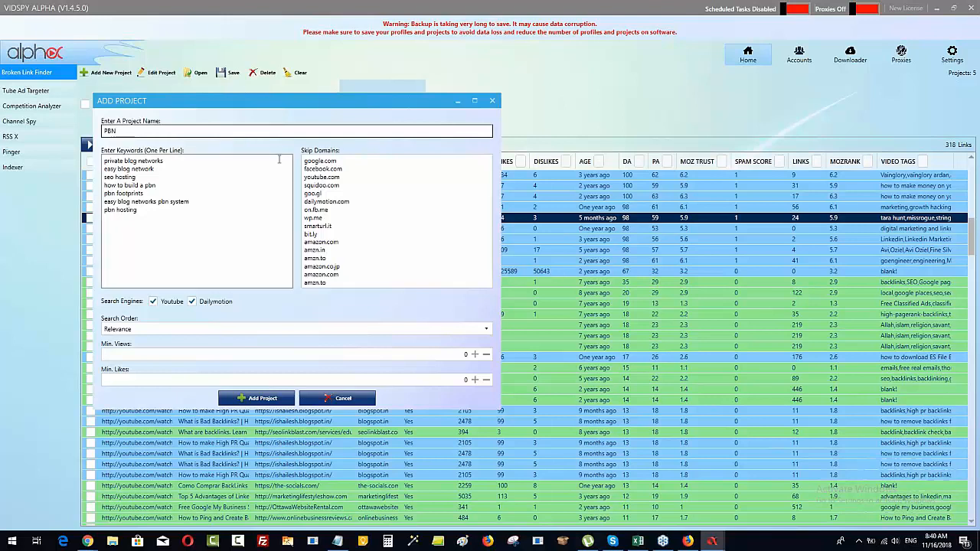
left_click(231, 399)
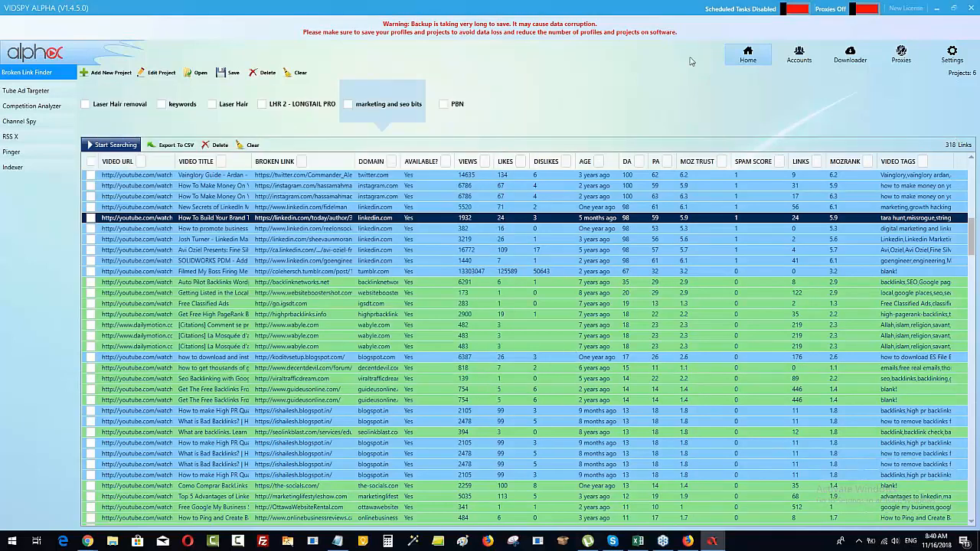
left_click(448, 104)
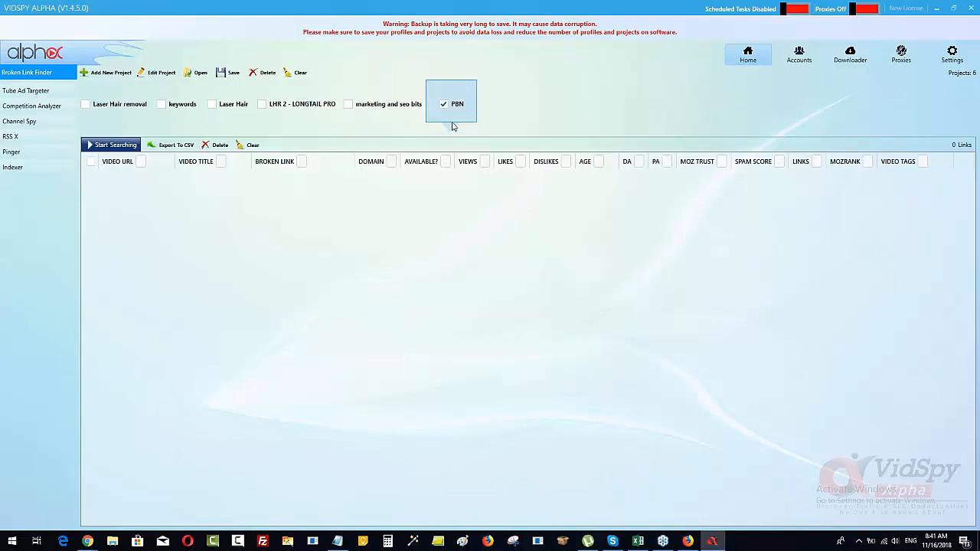
Return to Chrome, open keywordtool.io in a new tab and choose YouTube as the keyword source
left_click(936, 8)
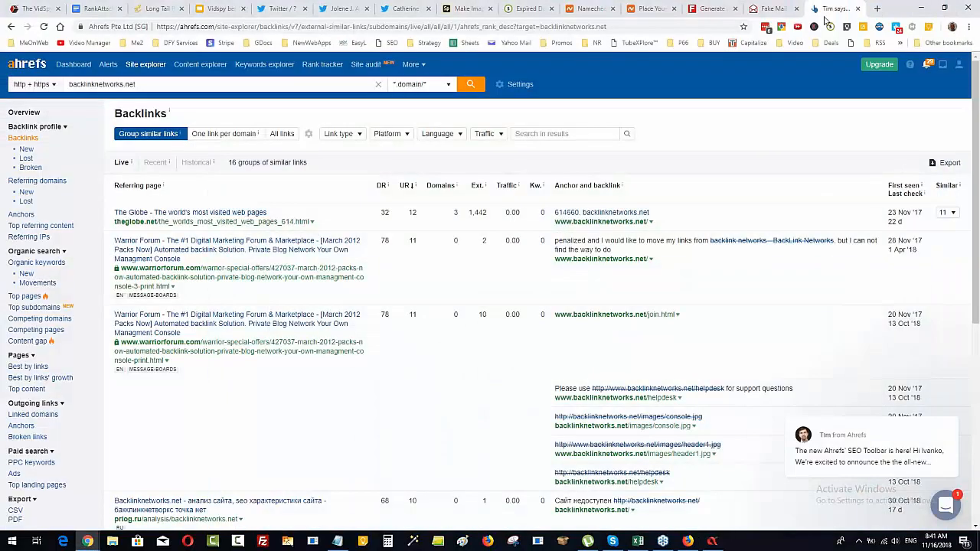
key("ctrl+t")
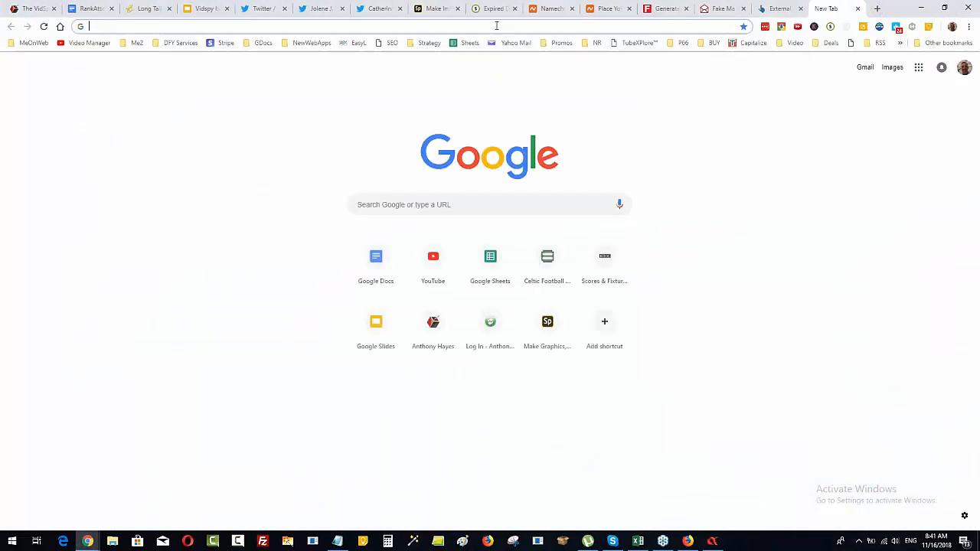
type("keyword")
key("BackSpace")
key("BackSpace")
key("BackSpace")
type("ord")
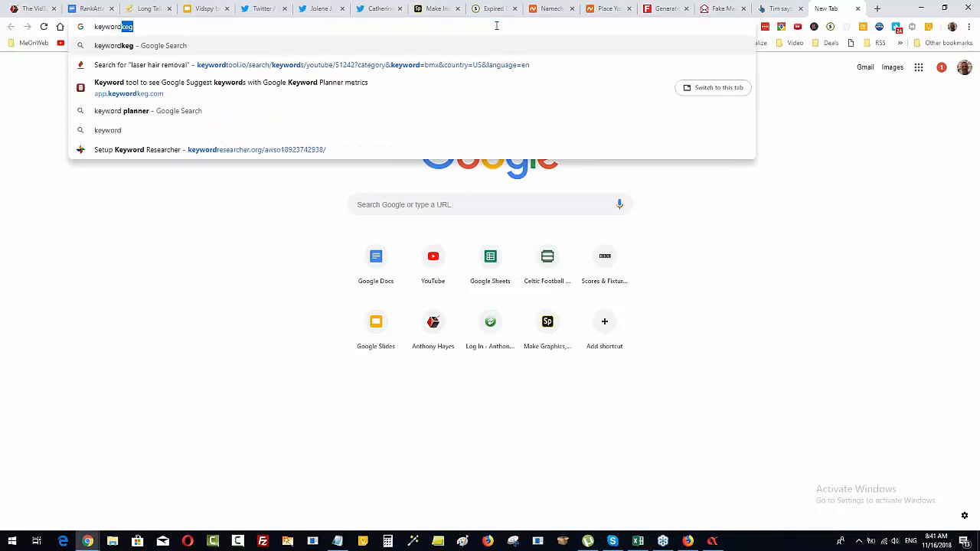
type("too")
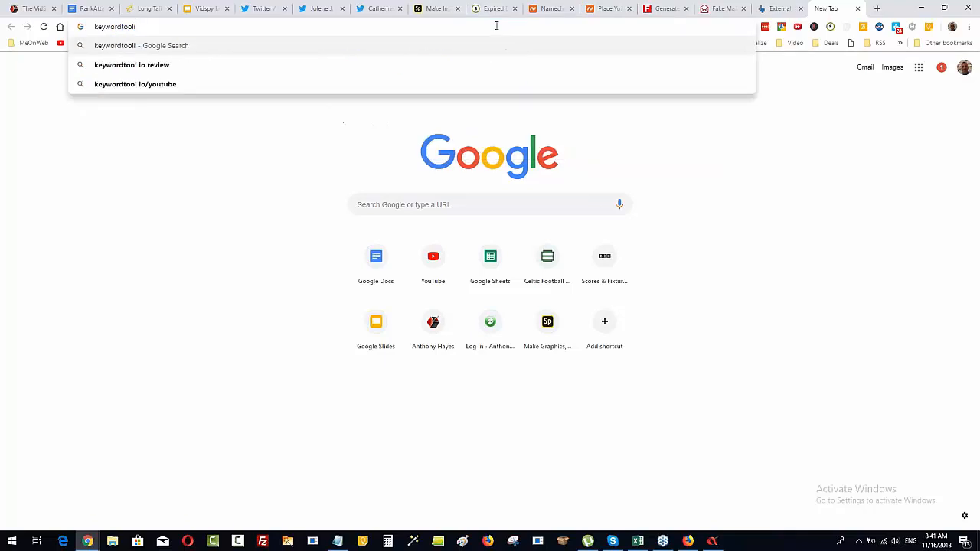
type("l.io")
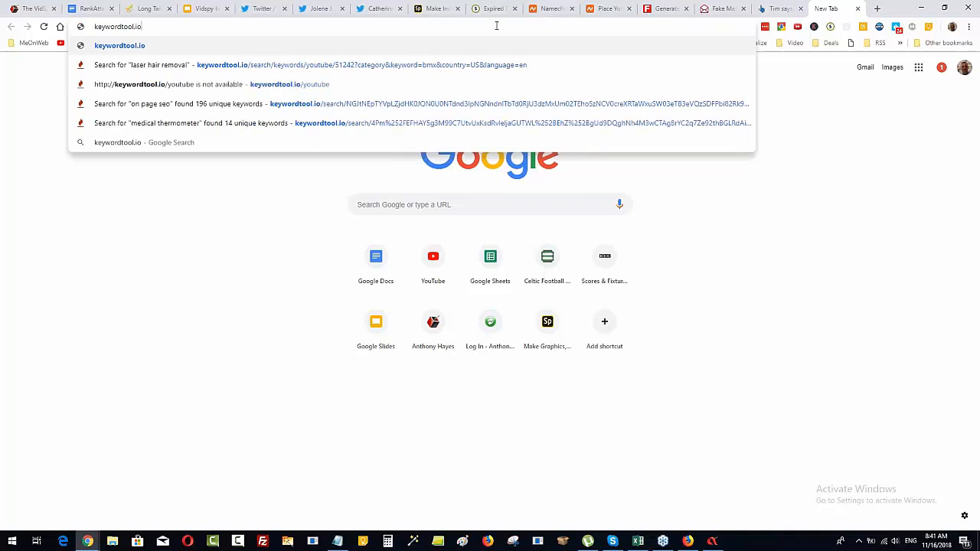
key("Return")
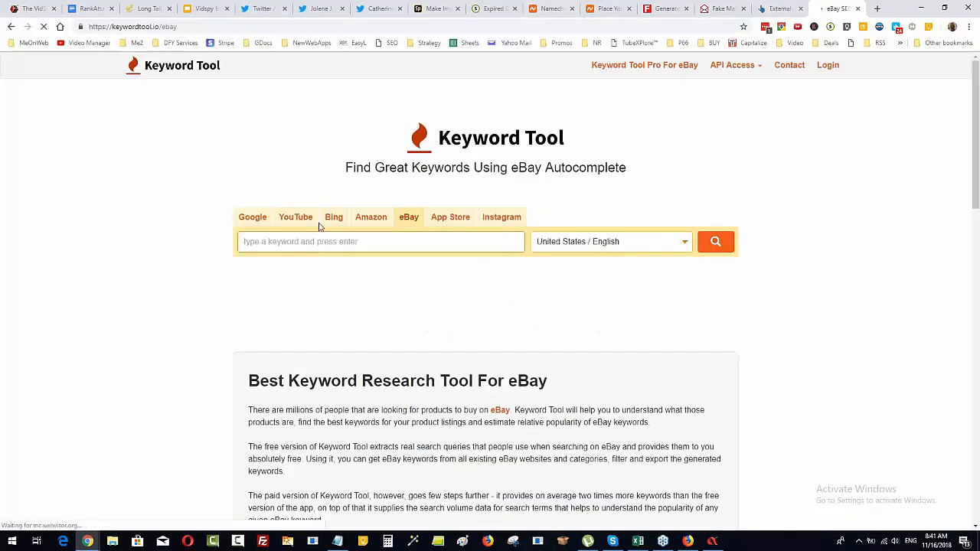
left_click(296, 217)
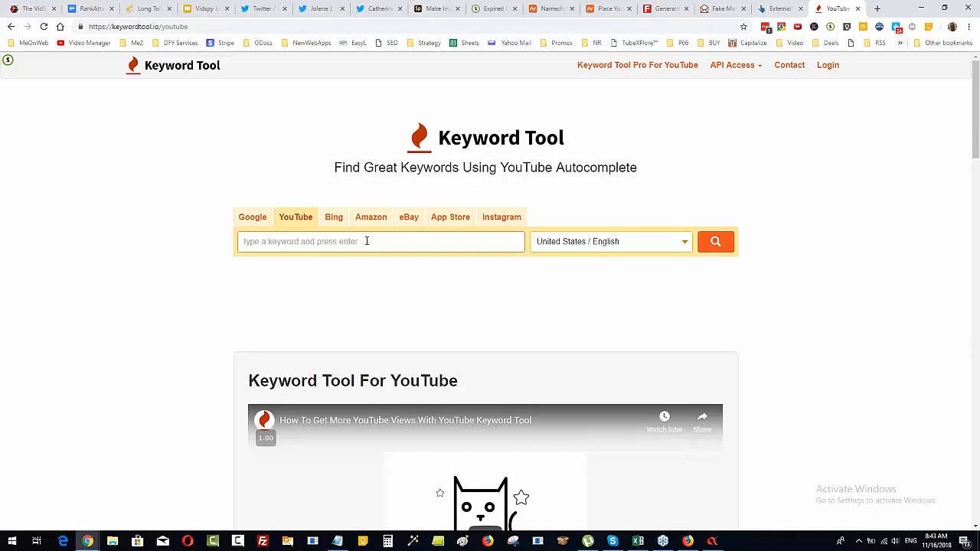
Search the YouTube keyword suggestions for "PBN networks"
type("priv")
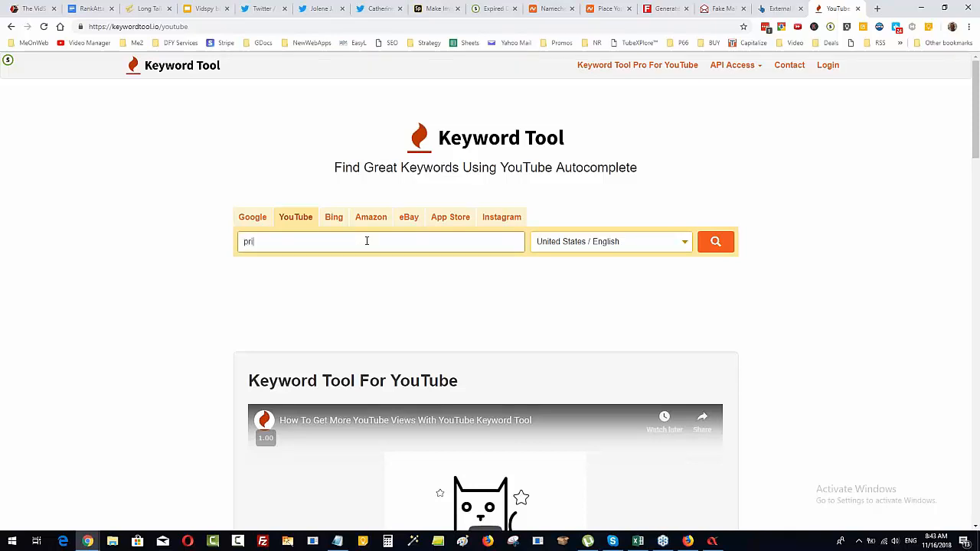
key("BackSpace")
key("BackSpace")
key("BackSpace")
type("PBN networks")
left_click(712, 243)
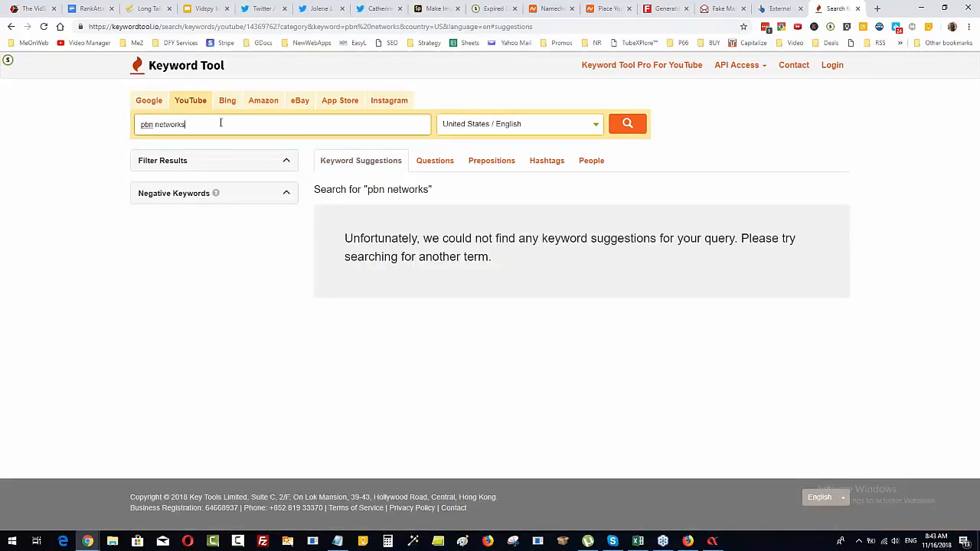
Shorten the query to "pbn", run the YouTube keyword search again and dismiss the sharing pop-up
key("BackSpace")
key("BackSpace")
key("BackSpace")
key("BackSpace")
key("BackSpace")
key("BackSpace")
key("BackSpace")
key("BackSpace")
key("BackSpace")
left_click(633, 124)
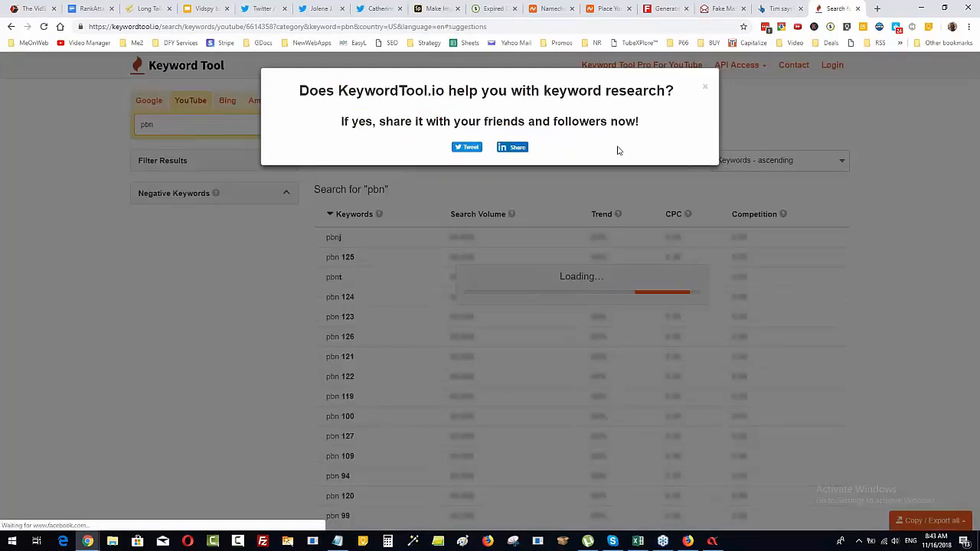
left_click(705, 87)
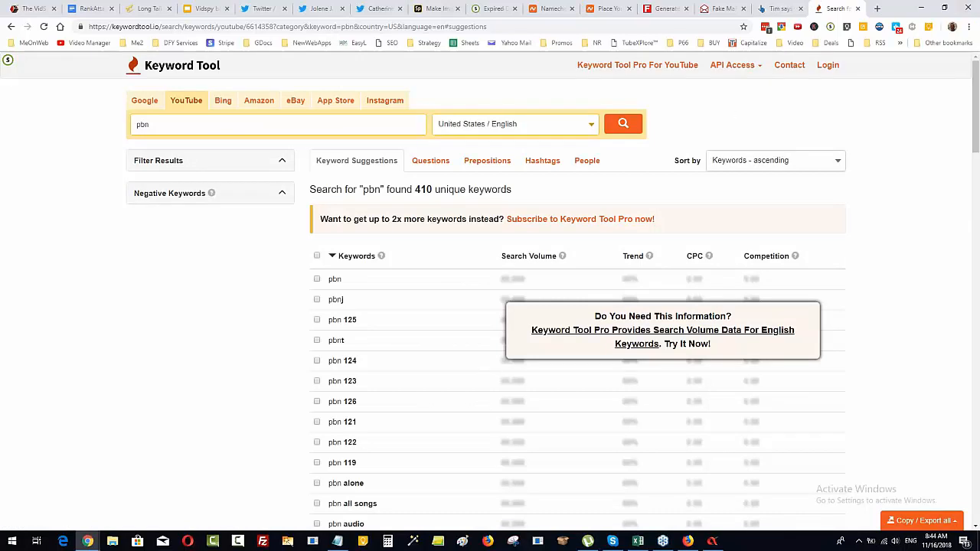
Search the YouTube keyword suggestions for "private blog" and for "private blog networks"
left_click_drag(176, 127, 98, 134)
type("priva")
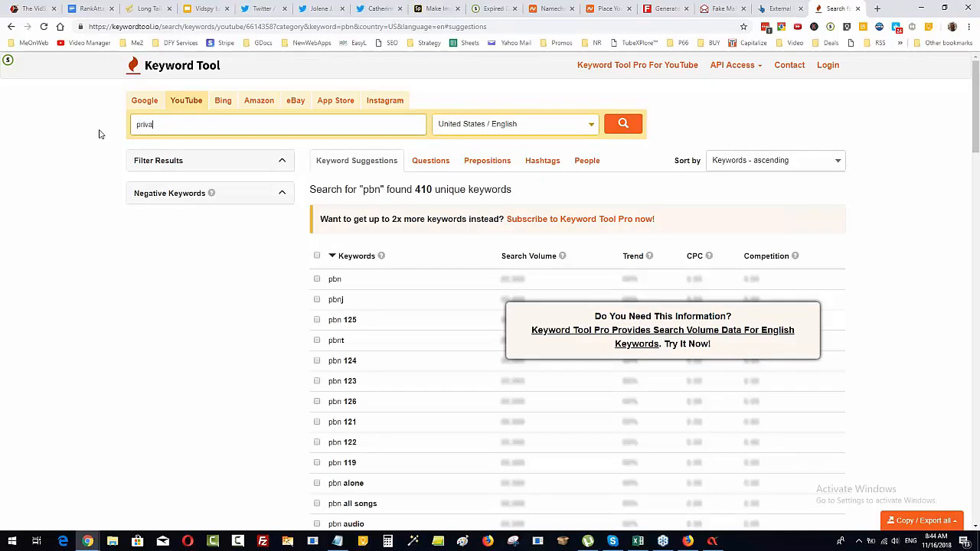
type("te blog")
left_click(633, 127)
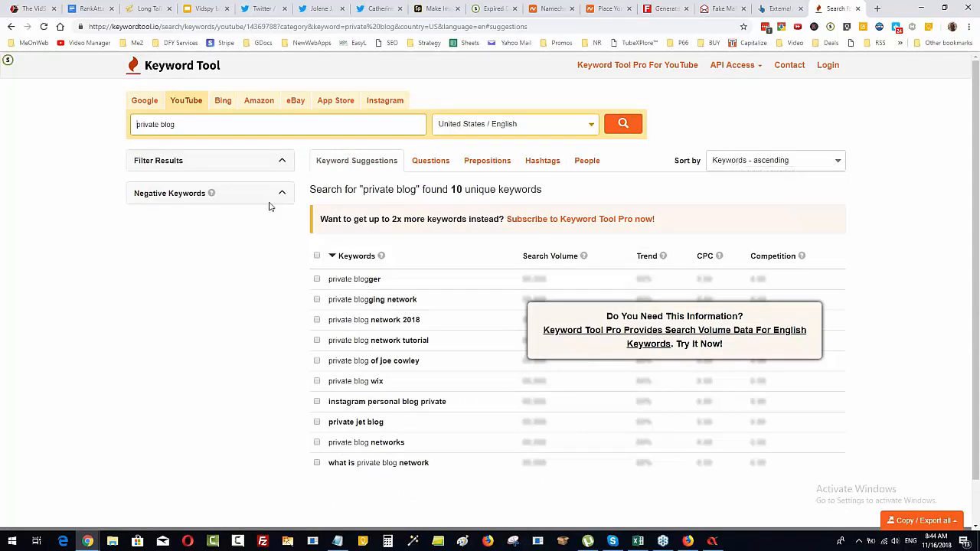
left_click(233, 126)
type("networks")
key("Return")
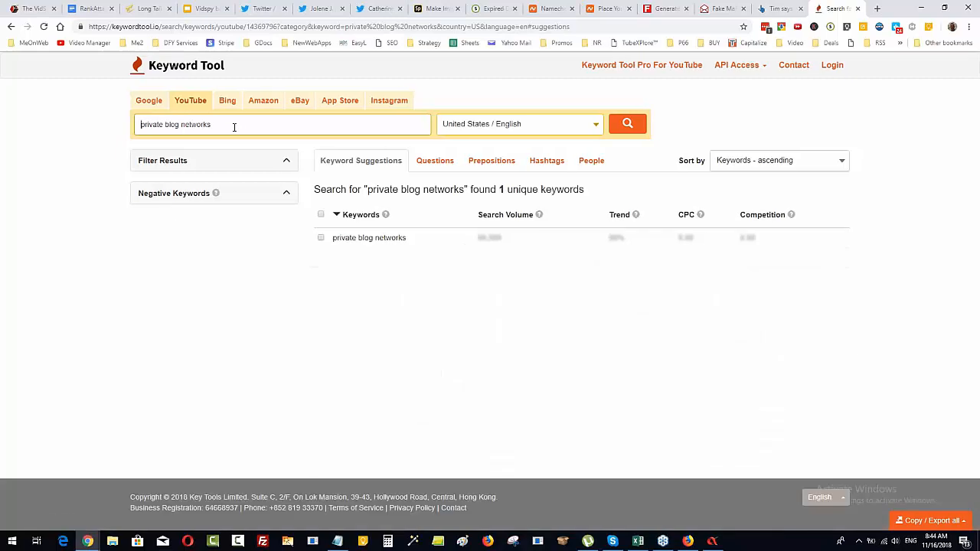
Run the "private blog networks" search with Google as the source and look through the suggested keywords
left_click(145, 101)
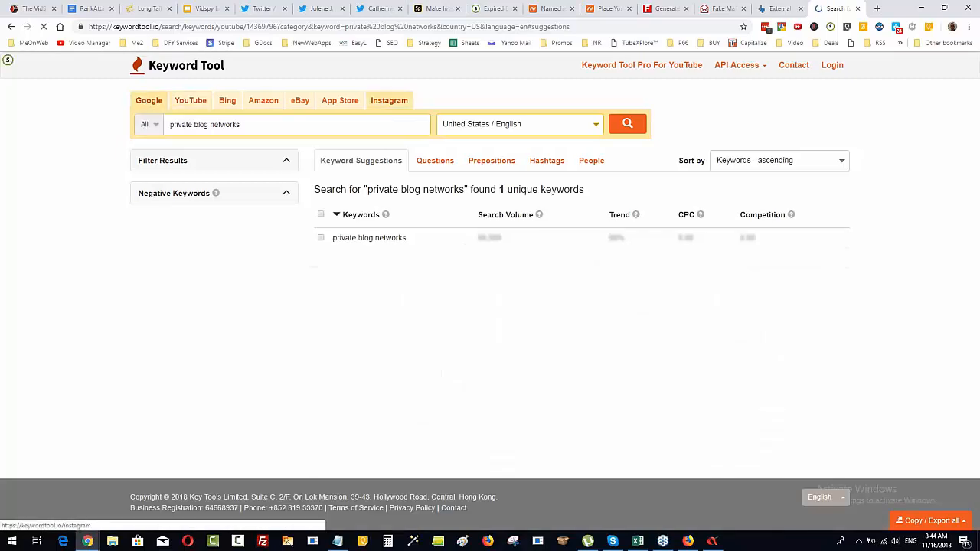
left_click(629, 125)
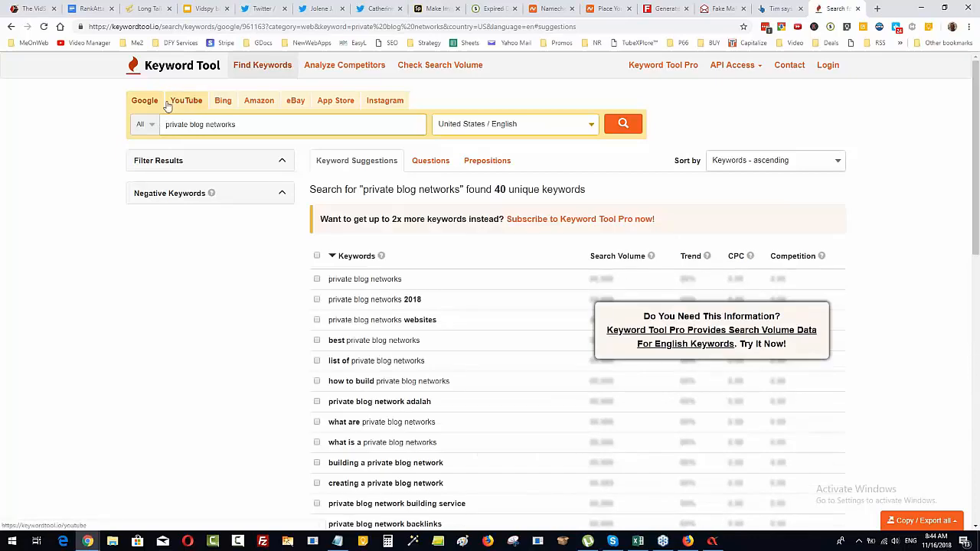
scroll(379, 404, "down", 3)
scroll(440, 344, "down", 3)
scroll(445, 376, "up", 7)
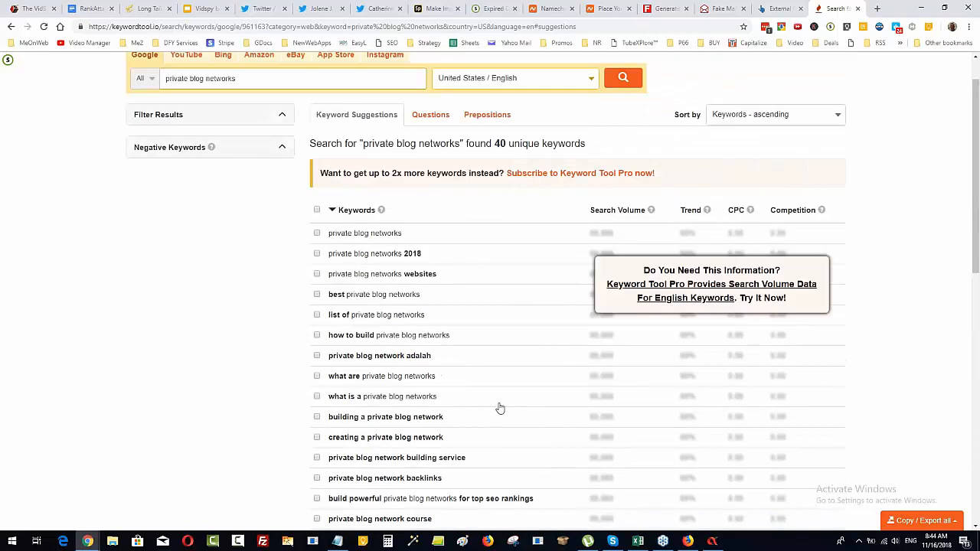
Copy all the Google keyword suggestions to the clipboard and switch to VidSpy Alpha
left_click(955, 523)
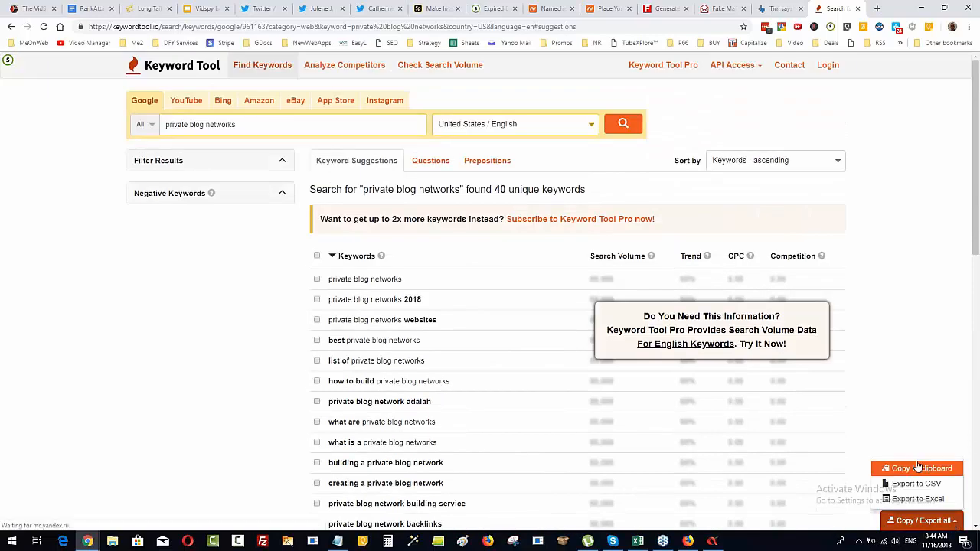
left_click(919, 467)
left_click(711, 541)
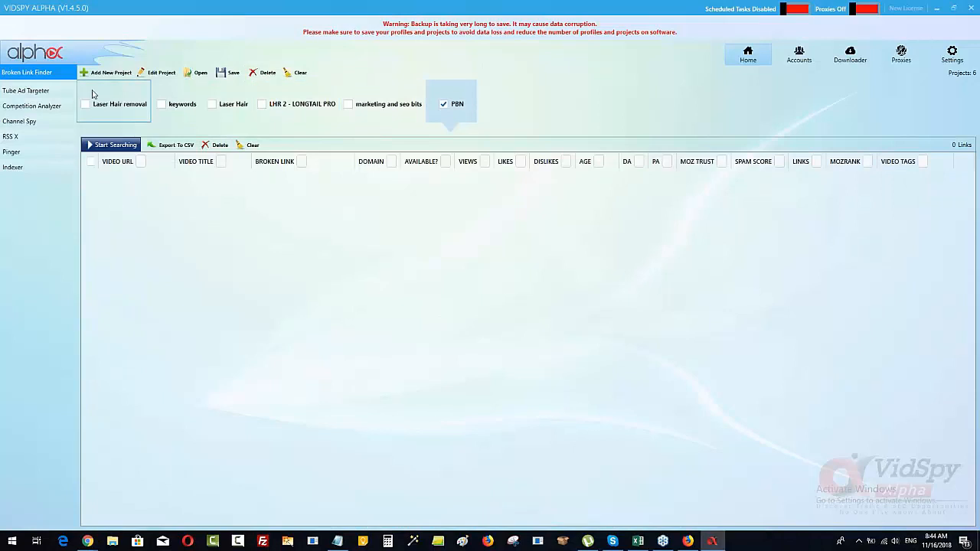
Edit the PBN project to include the copied keywords, save the changes and start its broken link search
left_click(161, 74)
left_click(174, 223)
key("ctrl+v")
left_click(303, 408)
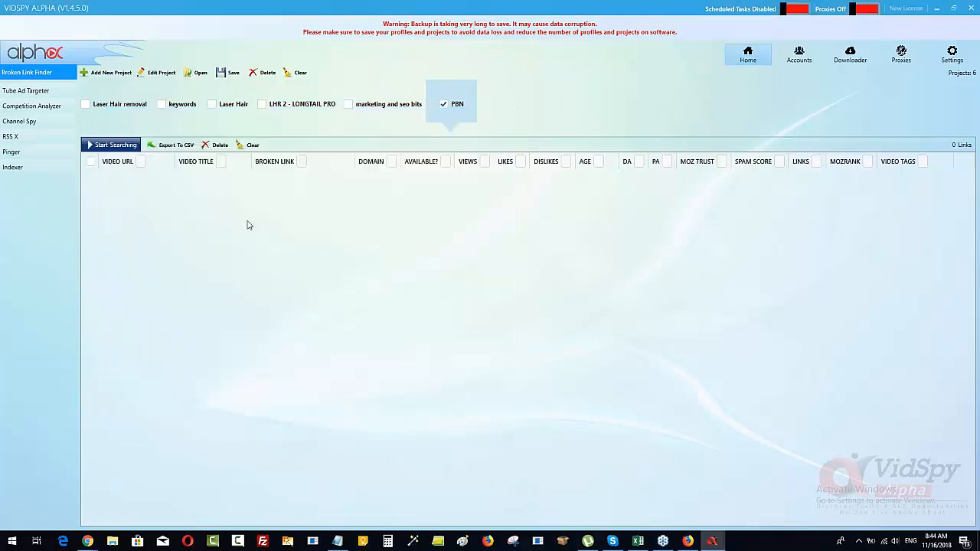
left_click(112, 146)
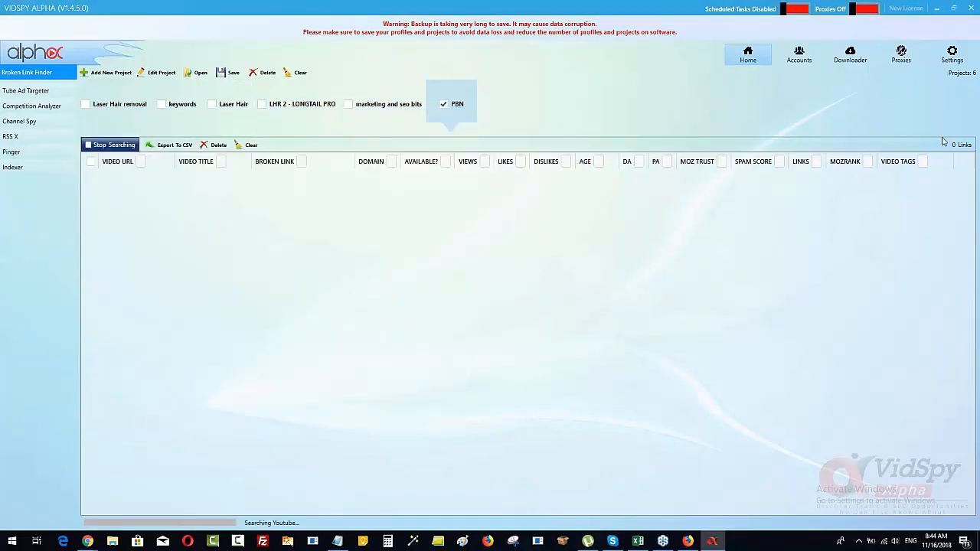
Return to Chrome and copy the web address of the VidSpy Alpha expired domain SEO strategies post
left_click(936, 8)
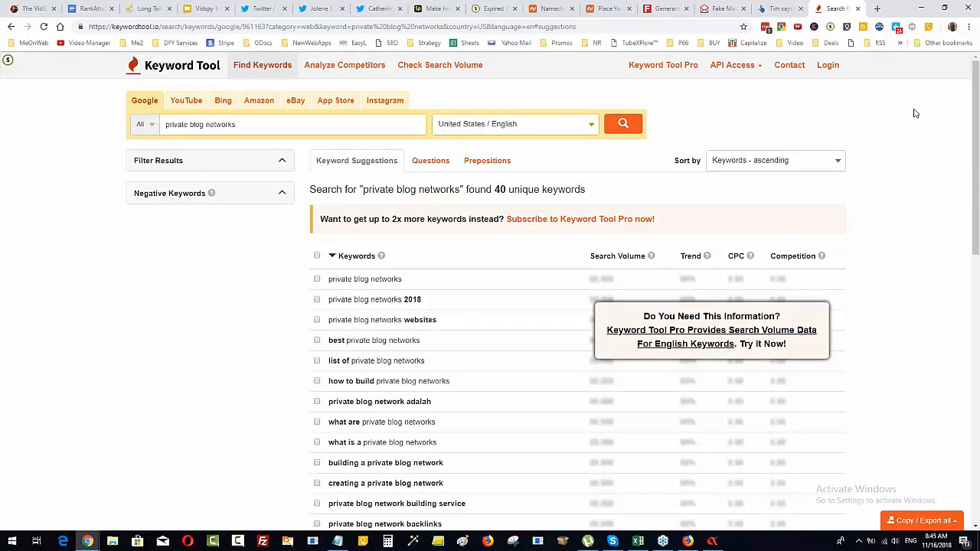
left_click(23, 4)
left_click(274, 28)
right_click(274, 28)
left_click(306, 82)
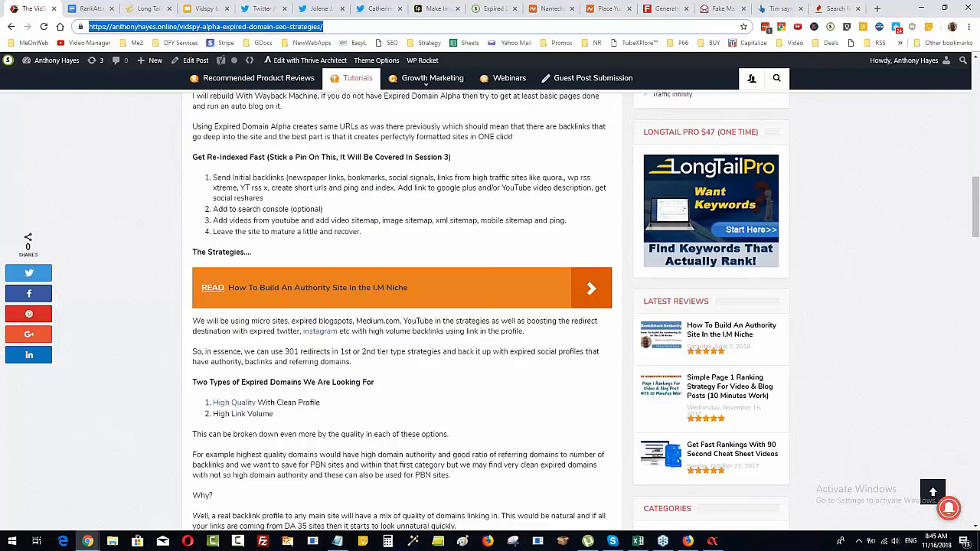
key("alt+Tab")
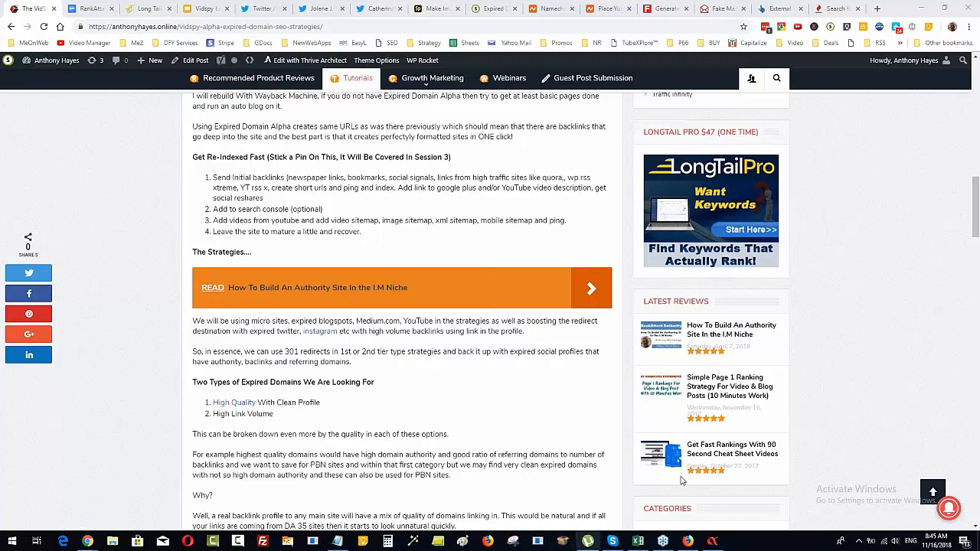
View the Vidspy benefits slide on the progression of tasks, and return to VidSpy Alpha to inspect the rankplant.com row in the PBN results
left_click(195, 11)
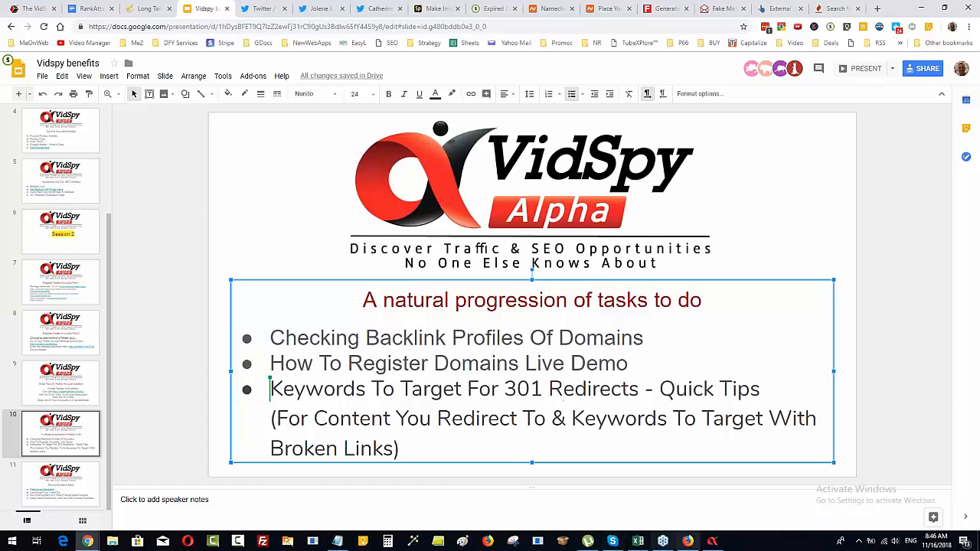
mouse_move(713, 544)
mouse_move(710, 490)
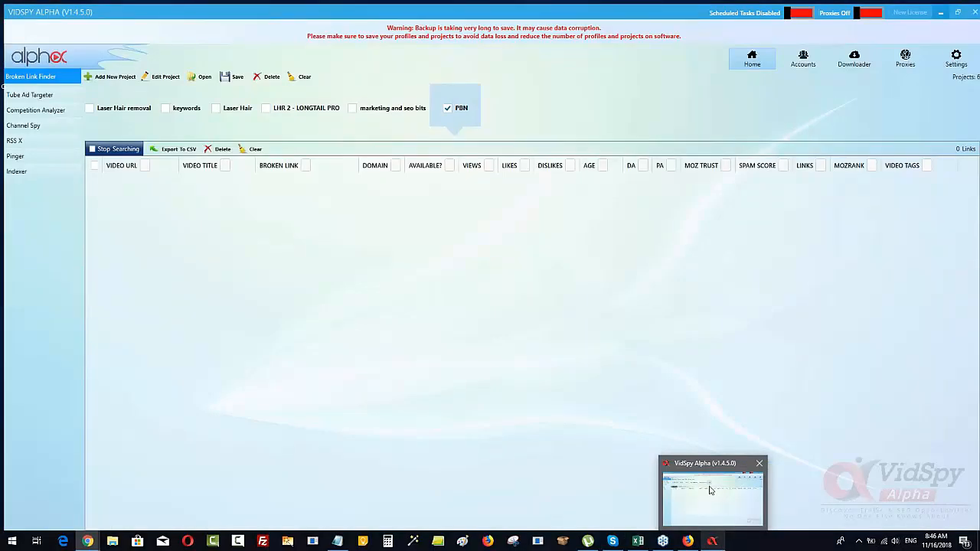
left_click(710, 491)
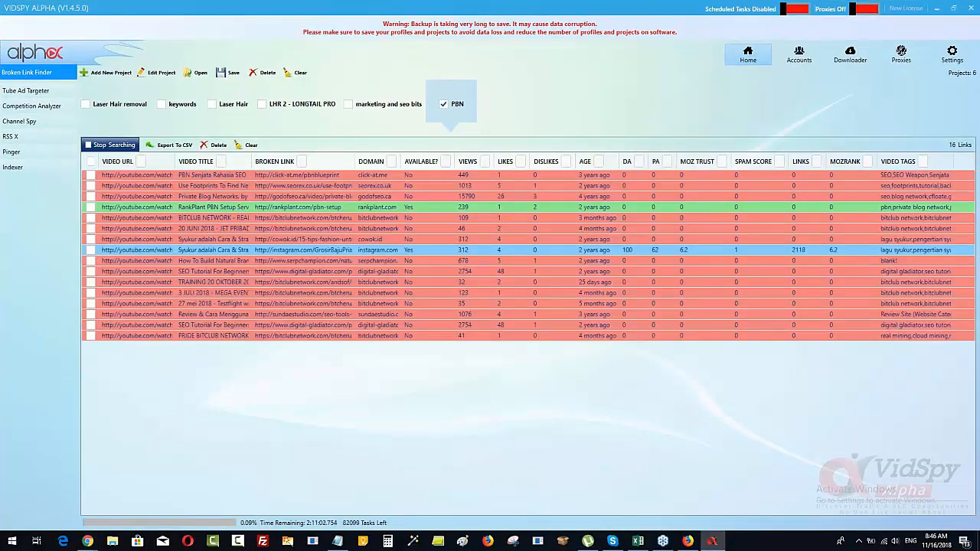
left_click(349, 208)
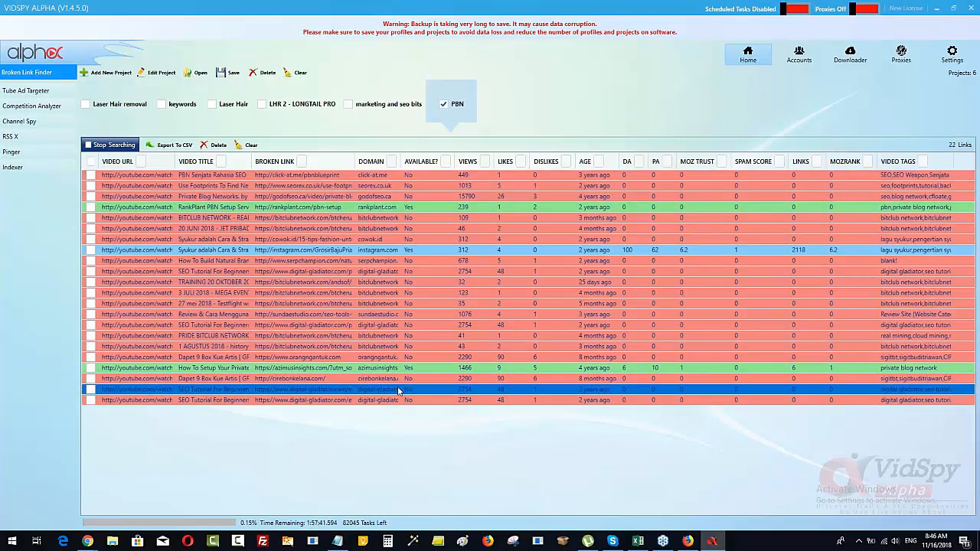
Sort the PBN results by DA from highest to lowest and view the actions available for the azimusinsights domain row
left_click(626, 162)
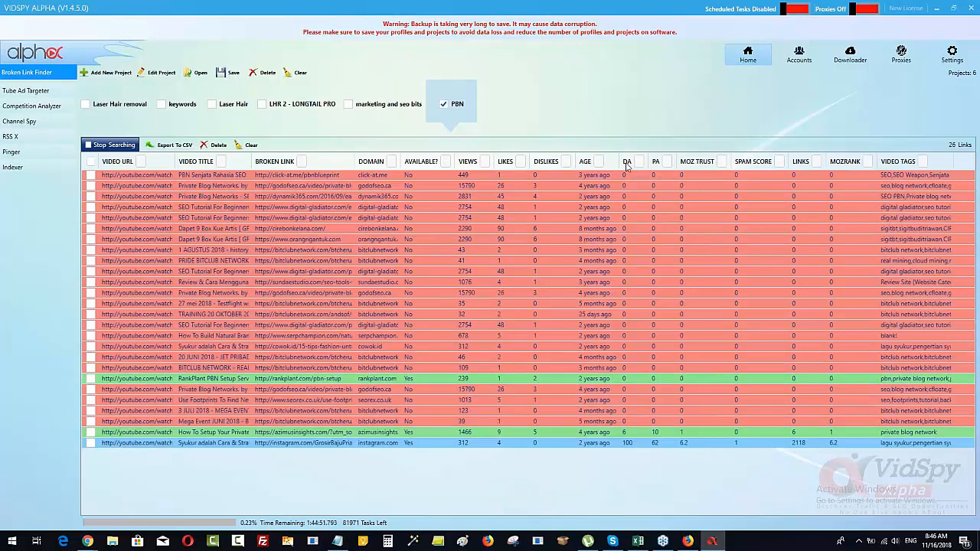
left_click(625, 161)
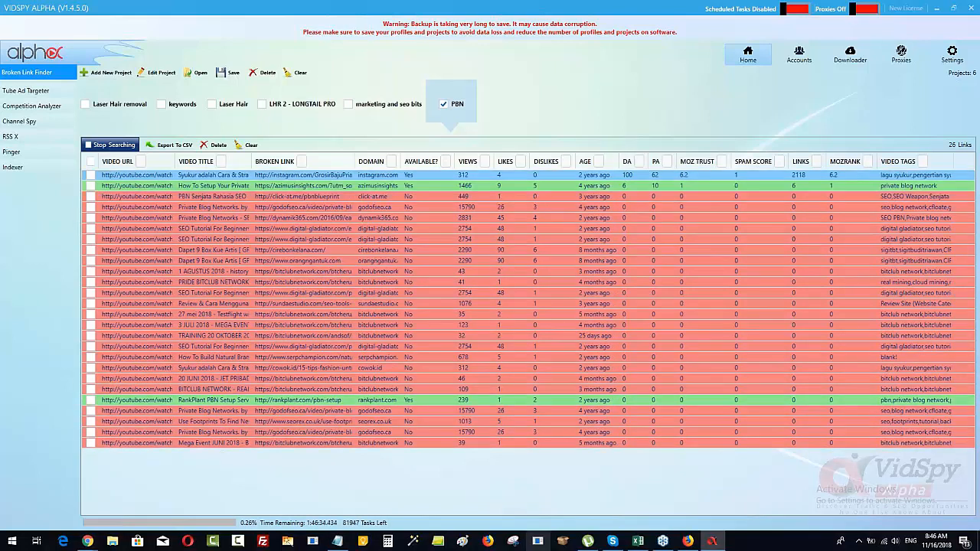
left_click(221, 207)
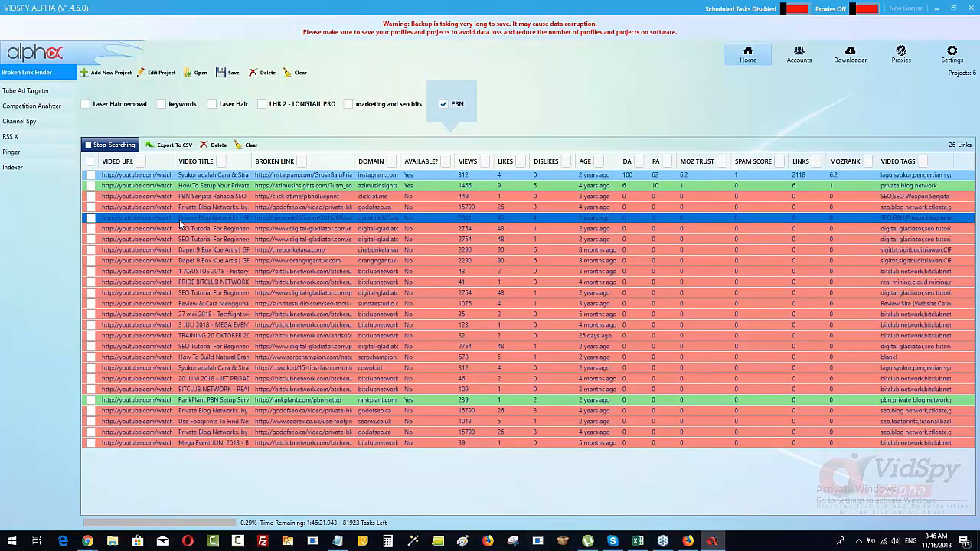
left_click(283, 189)
right_click(285, 188)
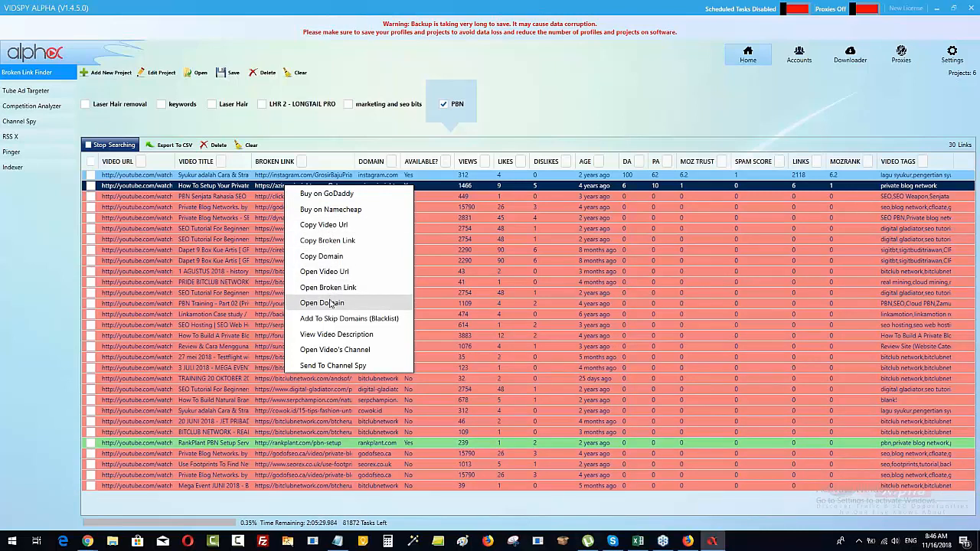
left_click(627, 95)
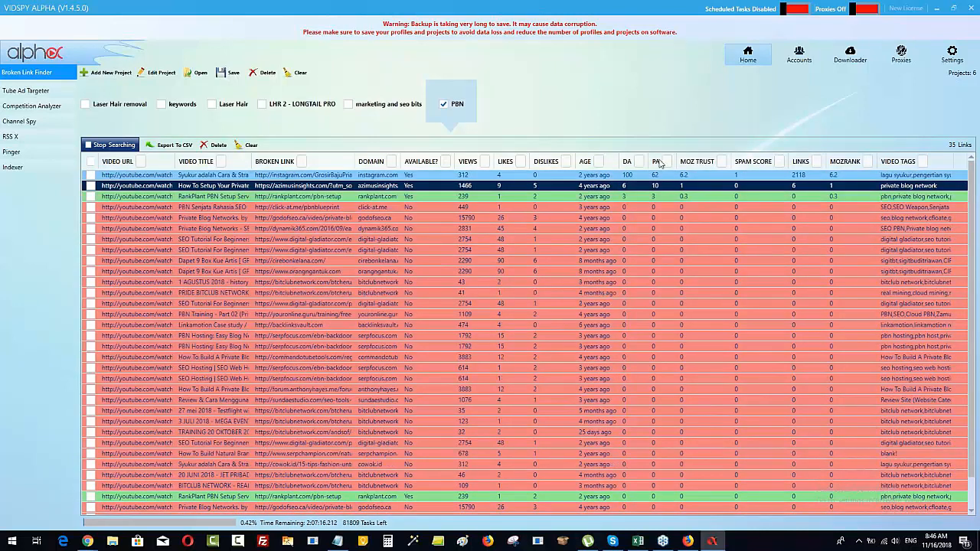
Re-sort the growing PBN results by descending DA and inspect the rankplant.com row with its video tags
left_click(626, 163)
left_click(627, 163)
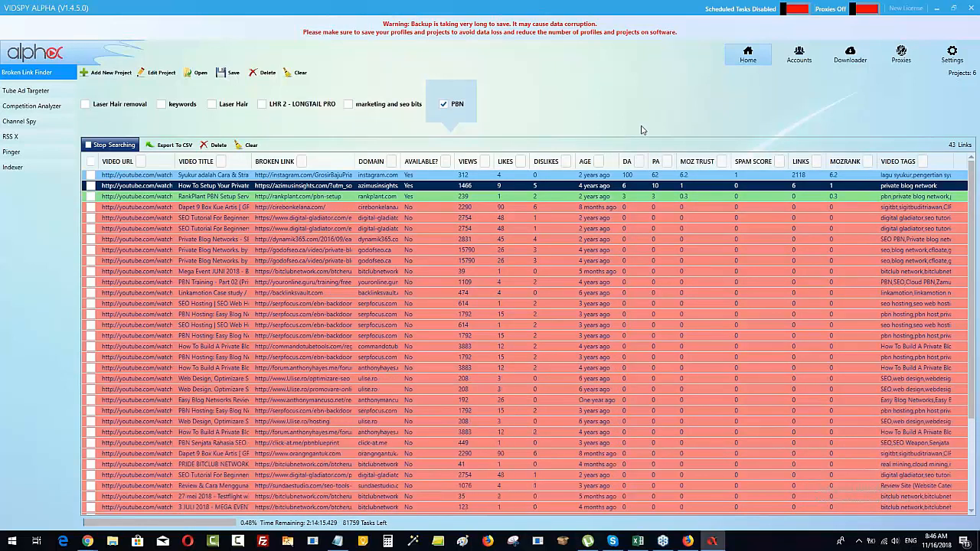
left_click(247, 204)
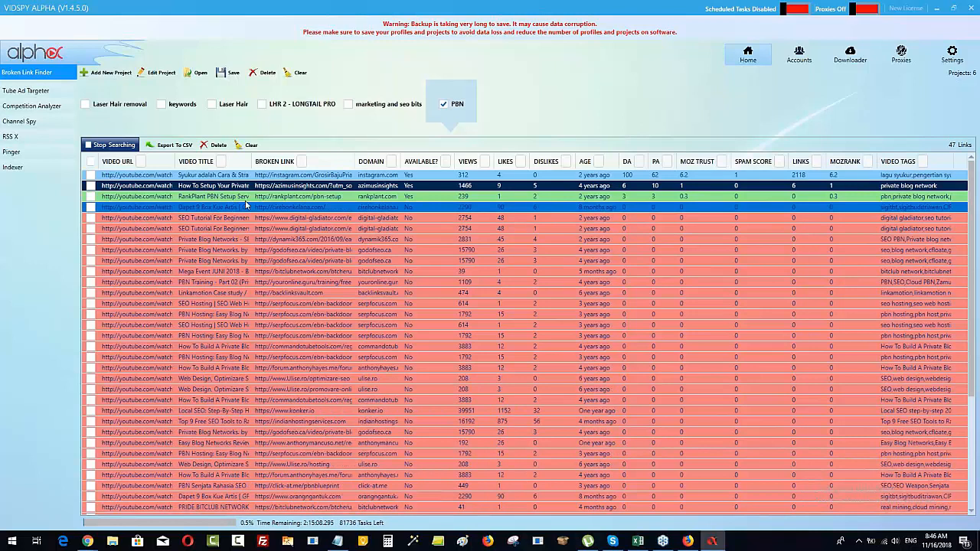
left_click(914, 196)
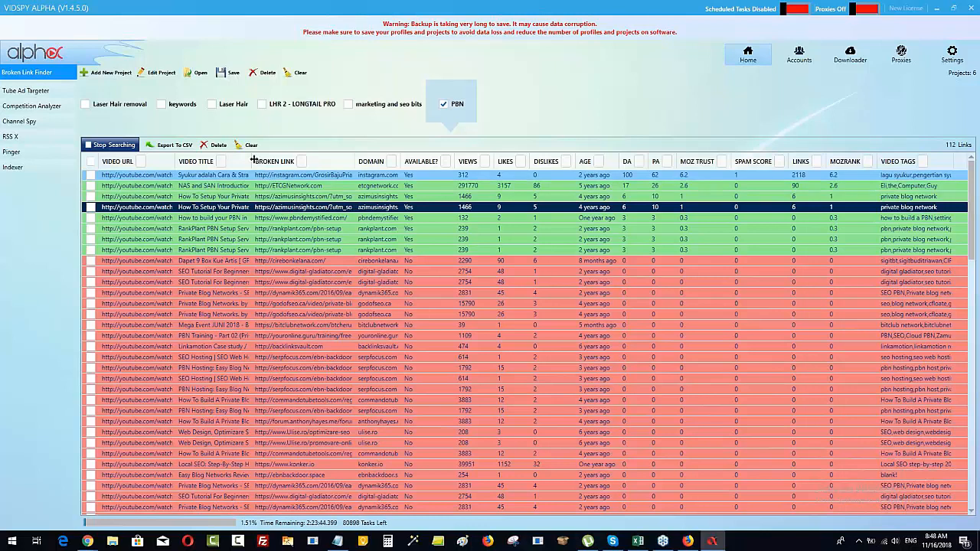
Widen the Video Title column in the PBN results and return to the Vidspy benefits slides in Chrome
left_click_drag(305, 161, 307, 161)
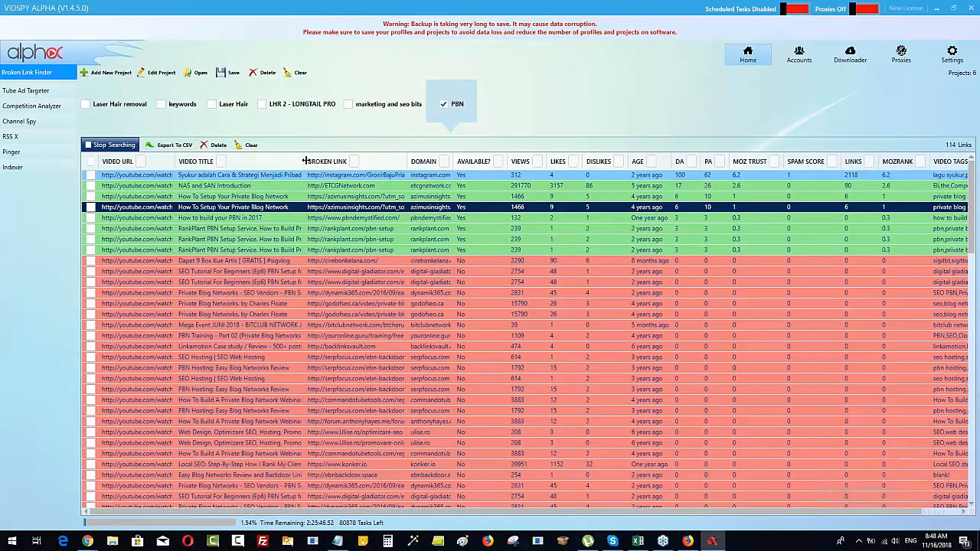
left_click_drag(306, 161, 291, 160)
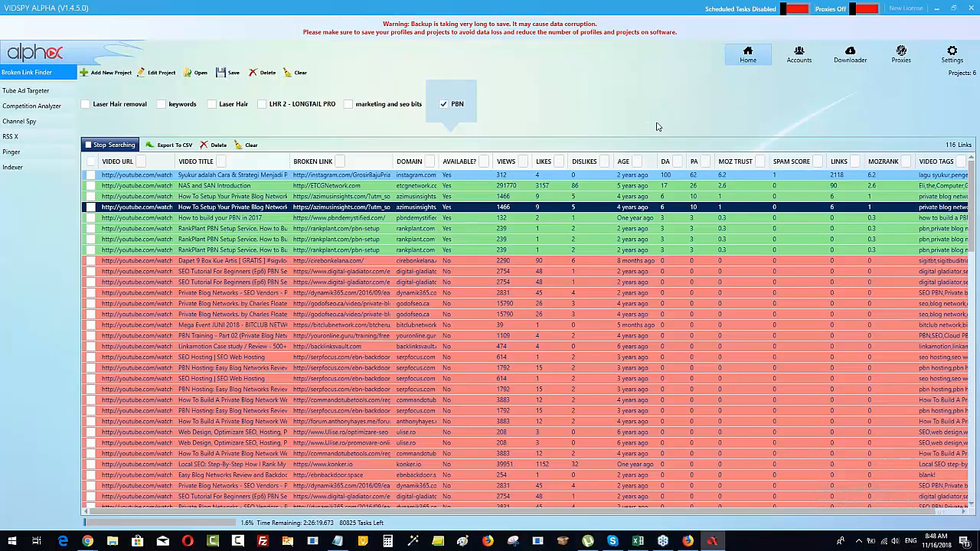
left_click(936, 8)
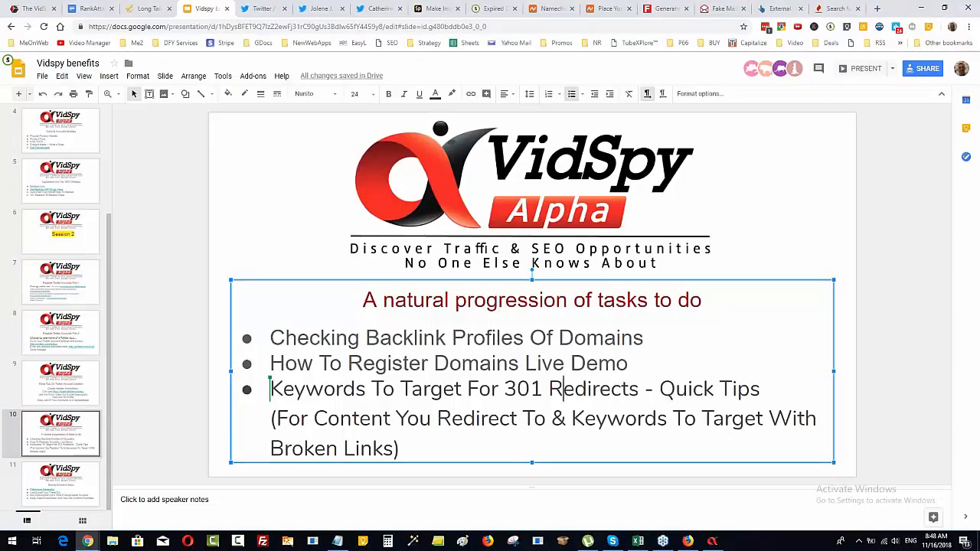
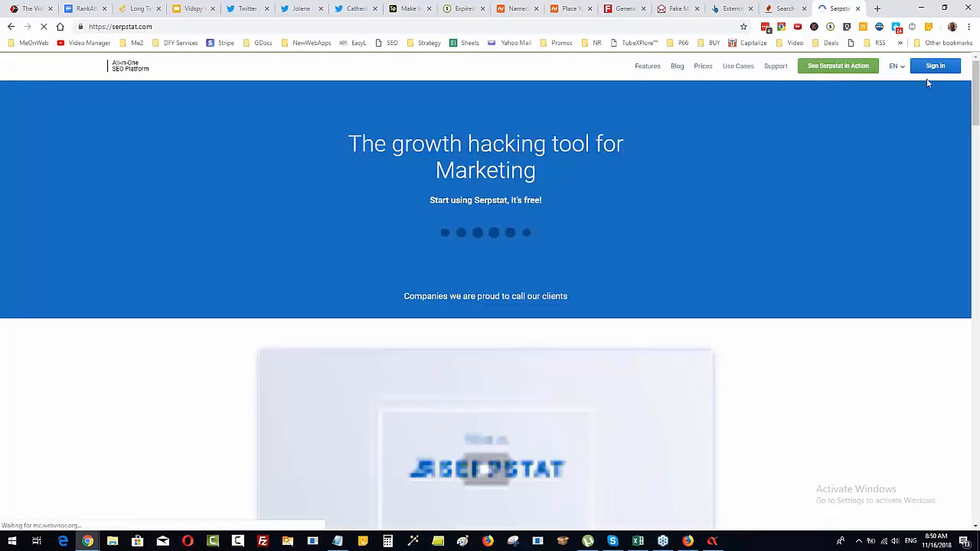
Sign in to Serpstat with the saved account credentials and search google.com for the keyword "how to get backlinks"
left_click(934, 66)
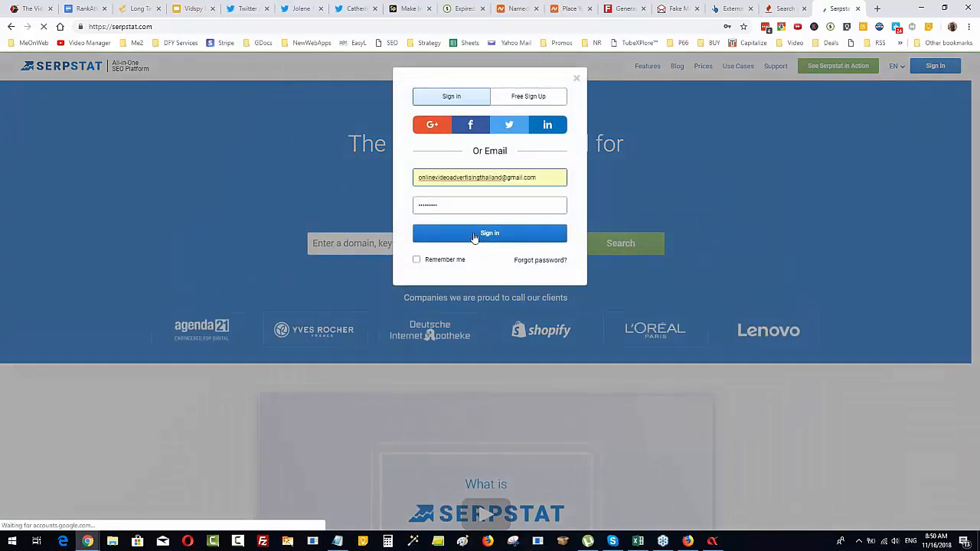
left_click(487, 237)
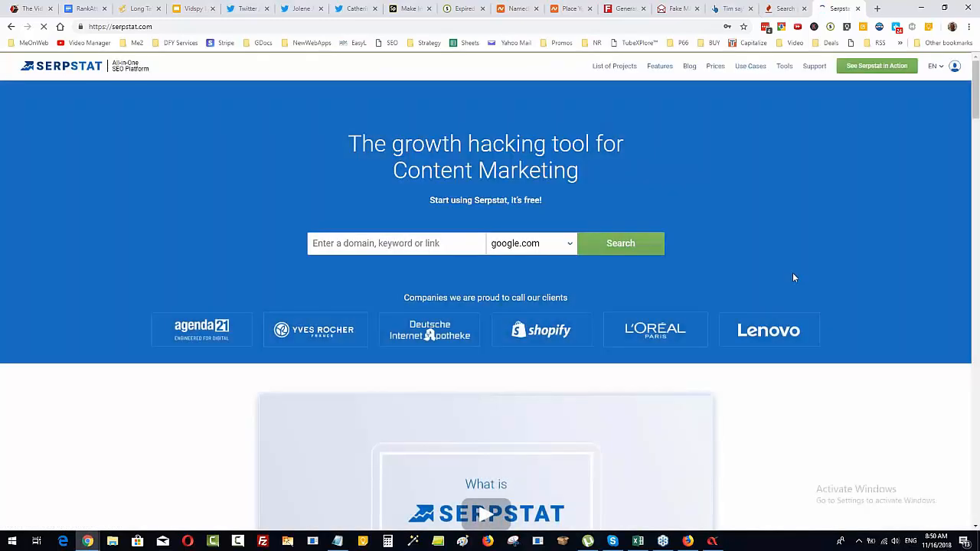
left_click(357, 239)
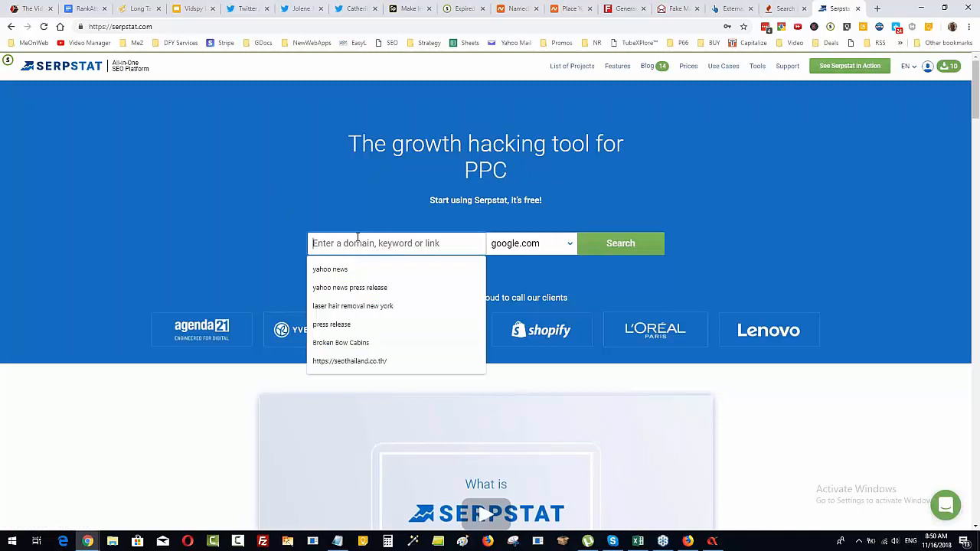
type("how to ")
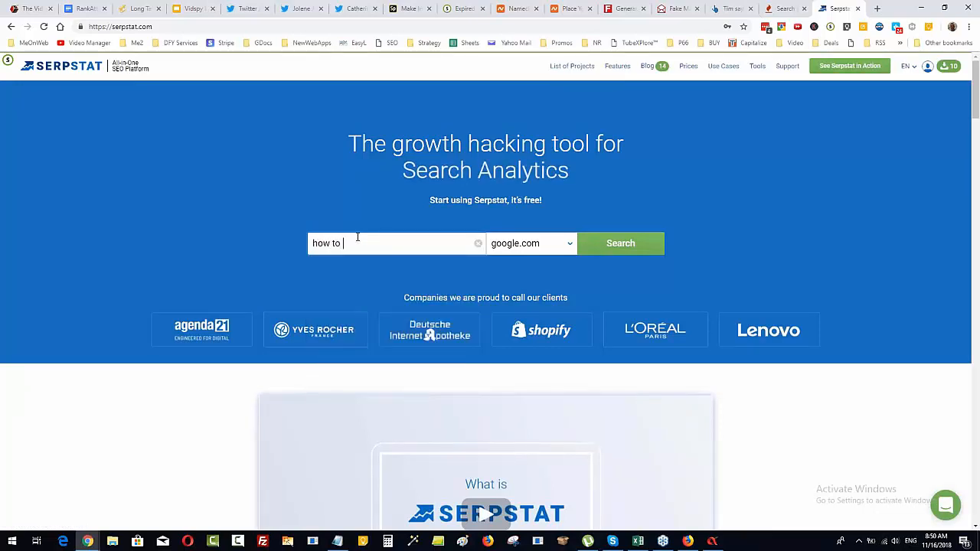
type("get backlinks")
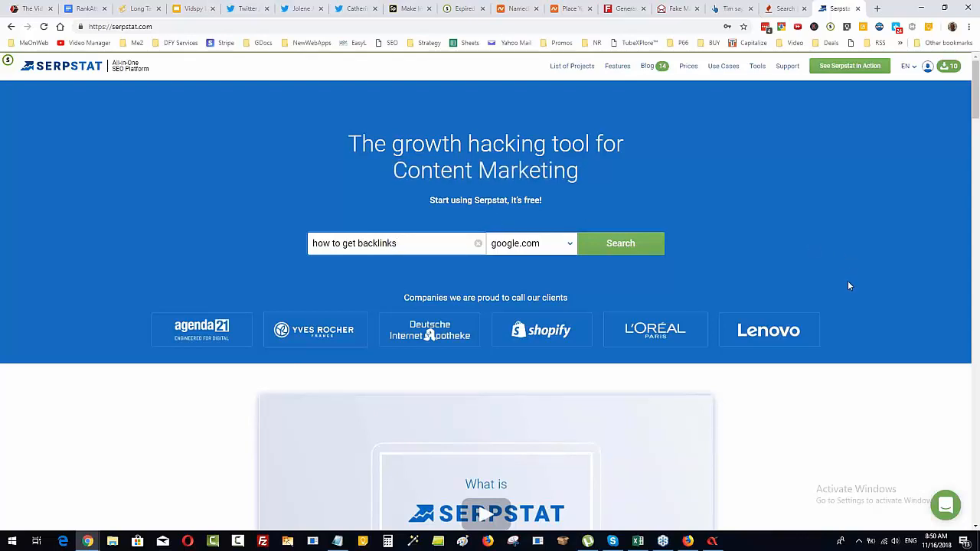
left_click(624, 247)
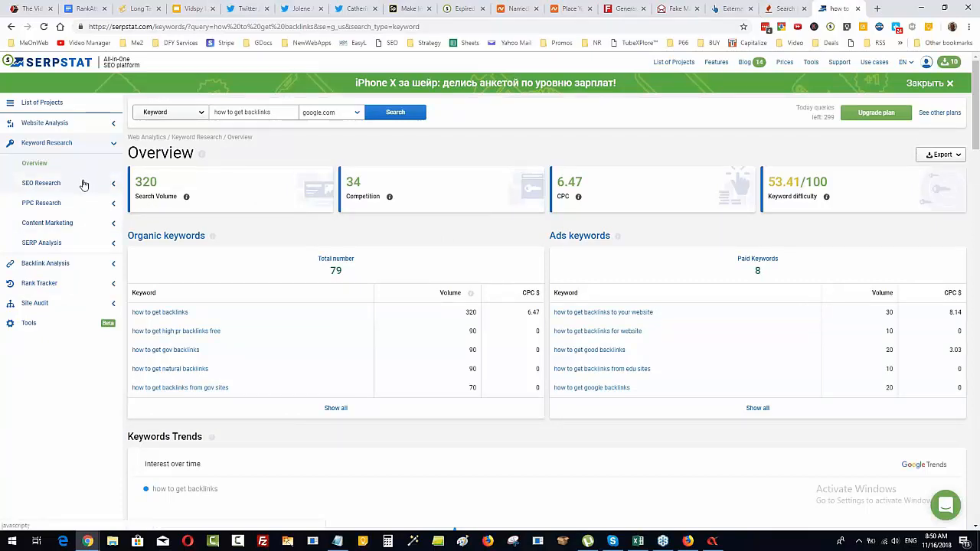
Look through Serpstat's Backlink Dashboard and the SEO Research reports Top Pages and Keyword Selection
left_click(81, 265)
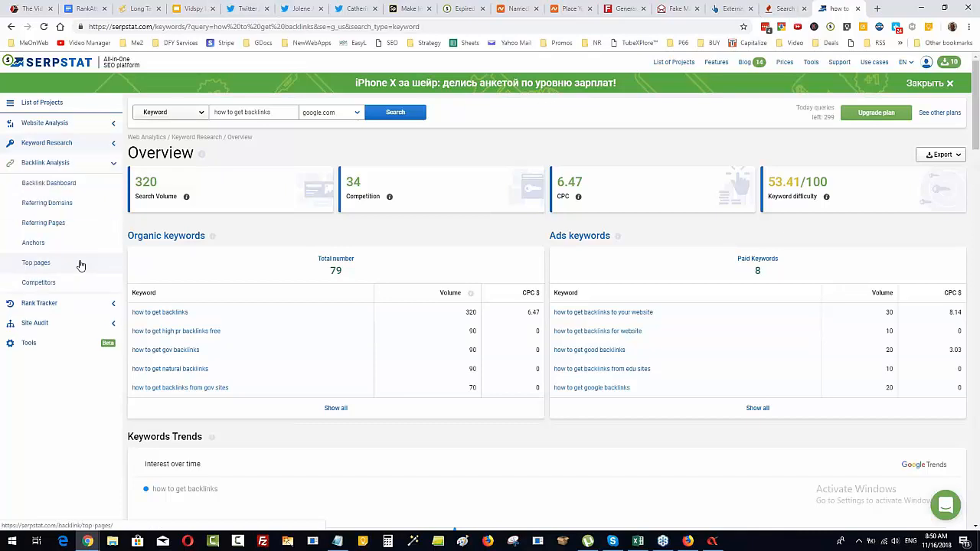
left_click(62, 186)
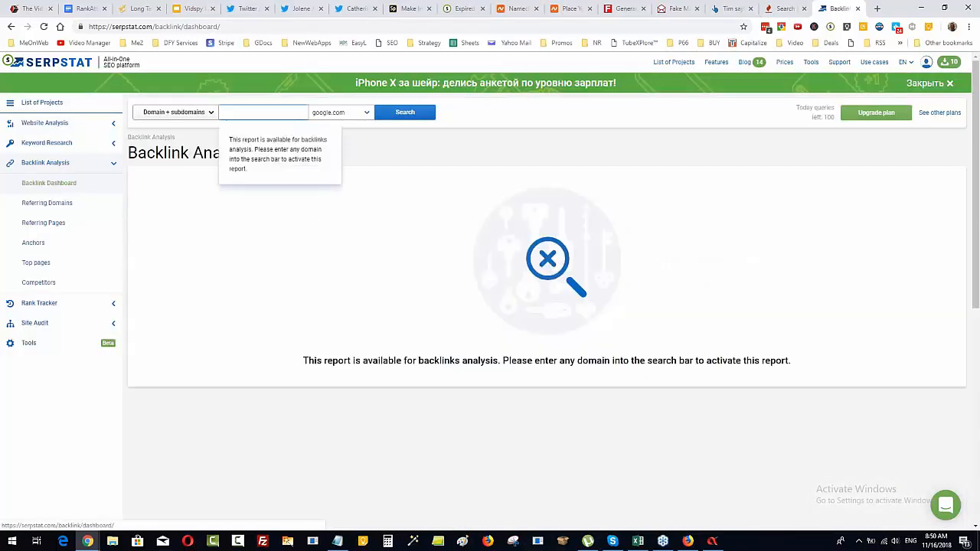
left_click(103, 143)
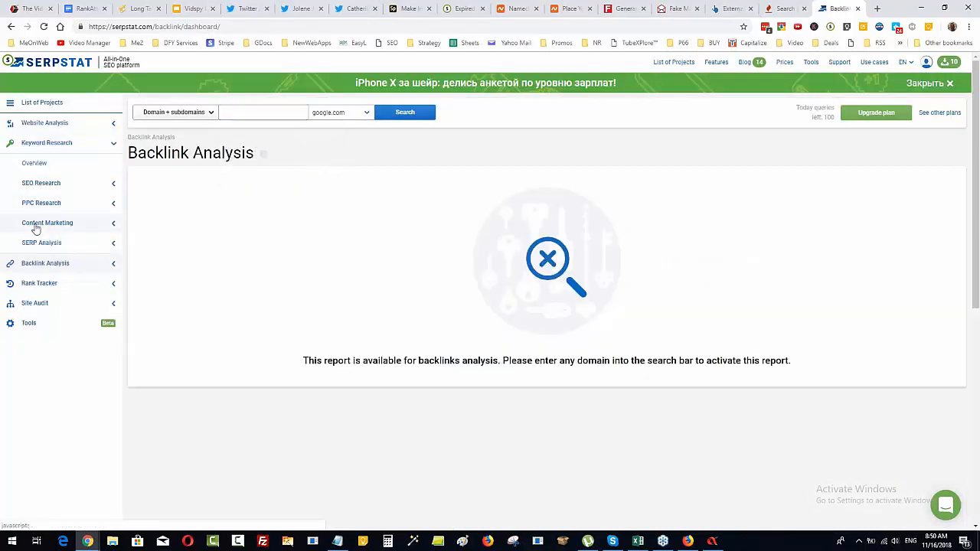
left_click(43, 185)
left_click(42, 277)
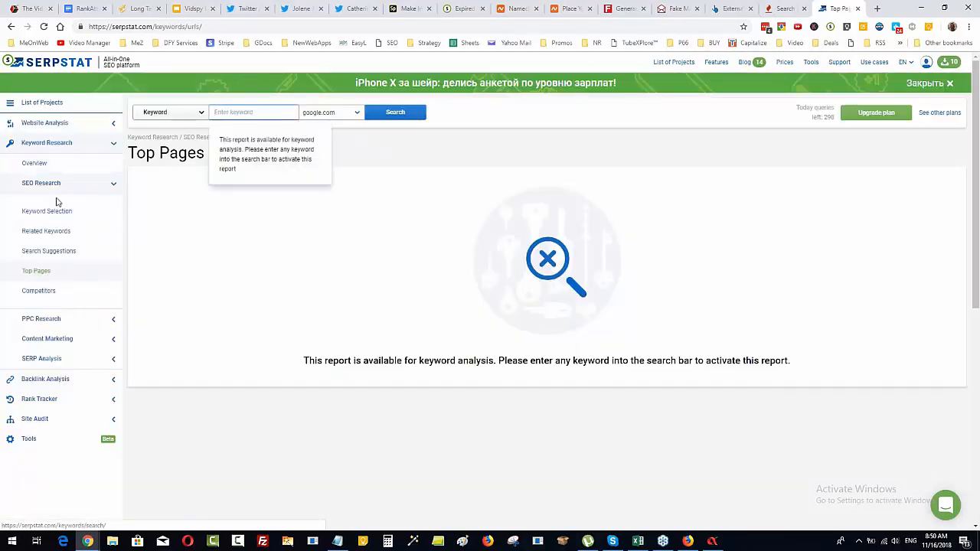
left_click(66, 187)
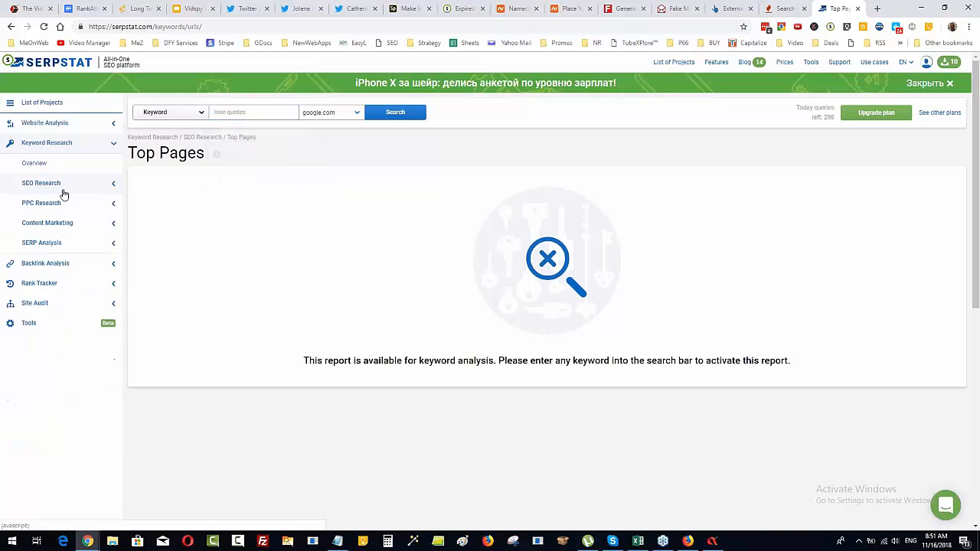
left_click(66, 189)
left_click(49, 211)
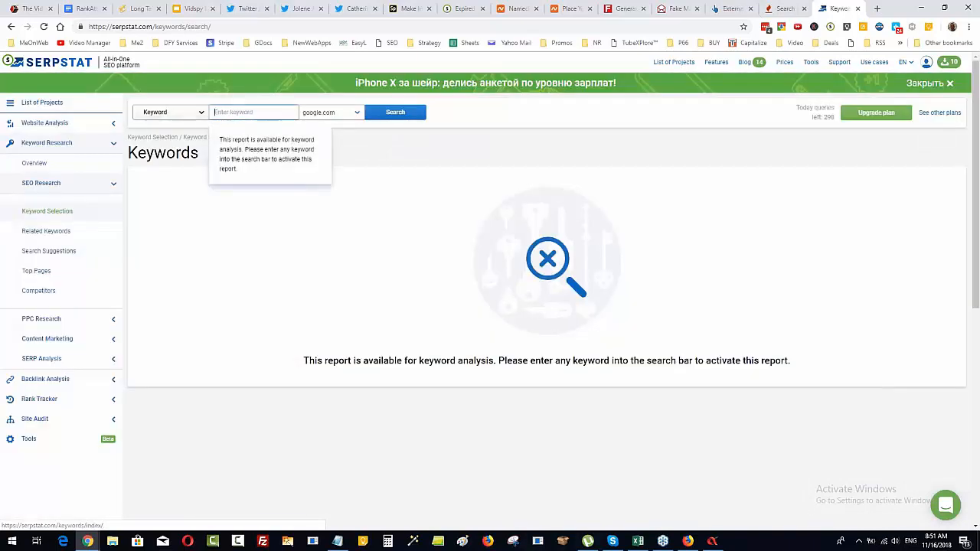
Open the Top Pages report under SEO Research and search google.com for the keyword "backlinks"
left_click(52, 277)
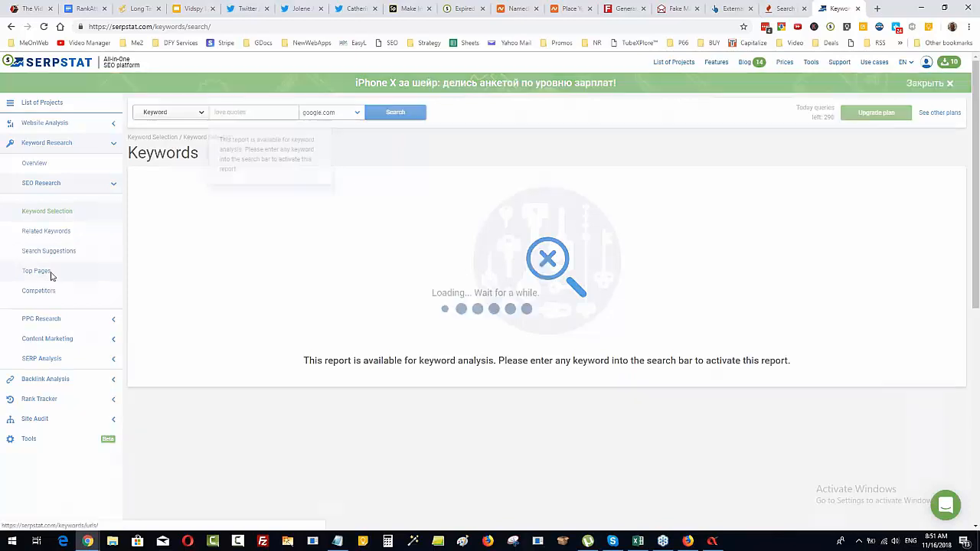
left_click(241, 113)
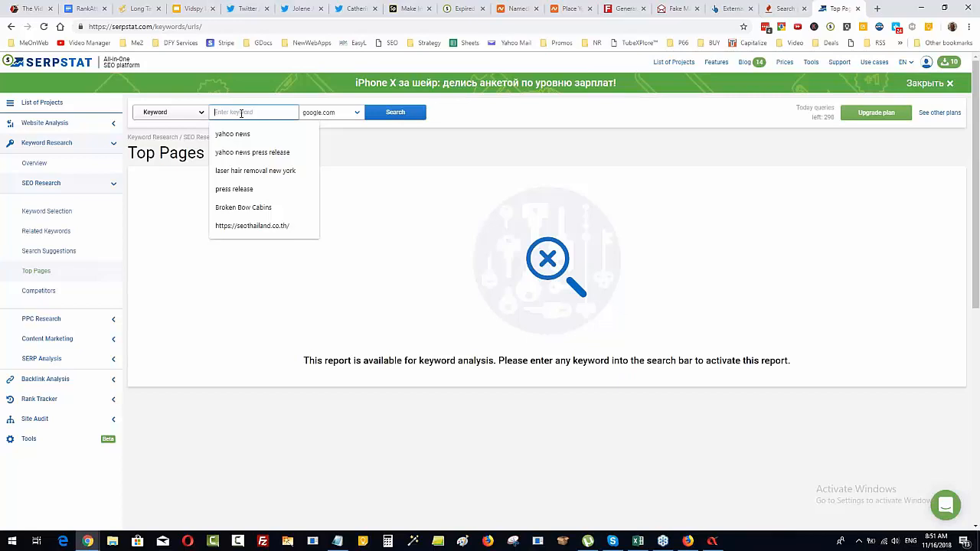
type("backlinks")
left_click(398, 113)
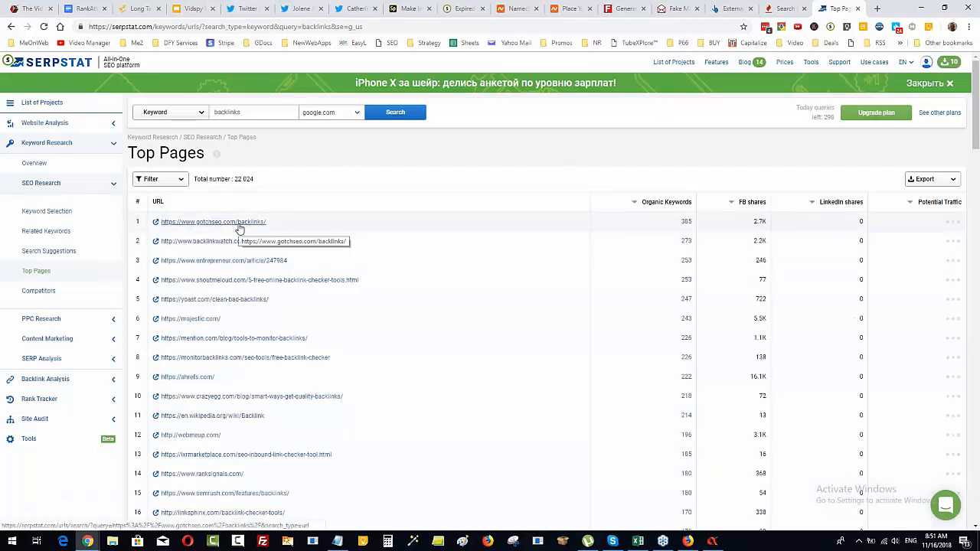
left_click_drag(270, 222, 160, 225)
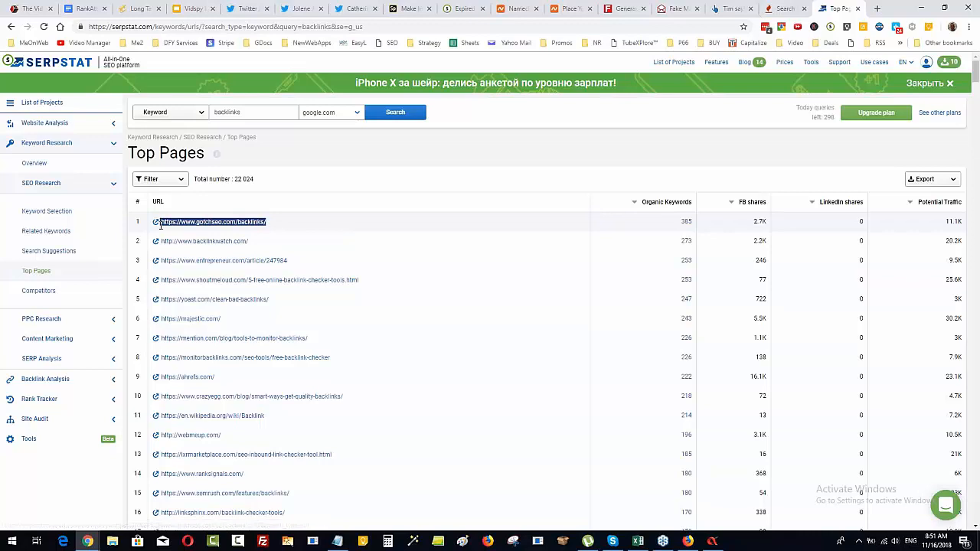
right_click(197, 222)
left_click(232, 227)
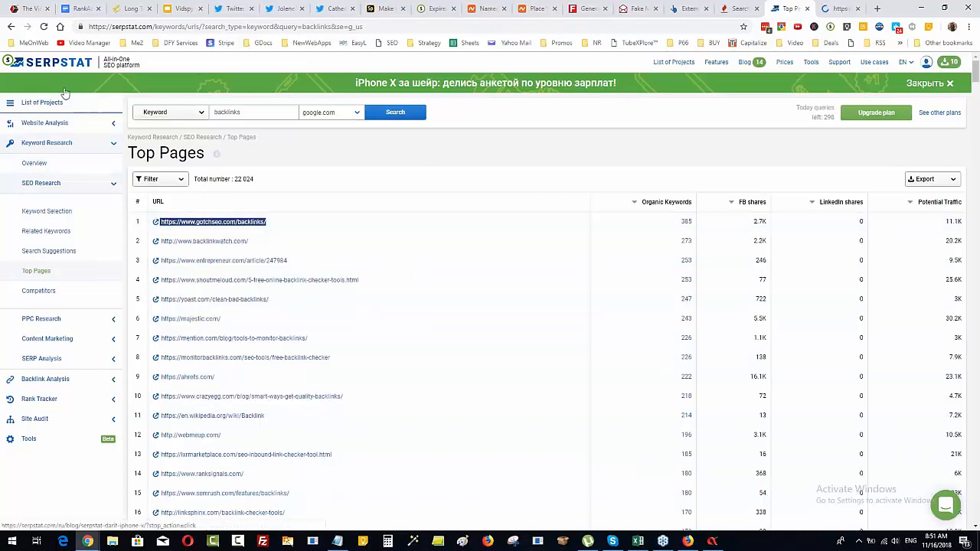
Try to analyse the copied web address of the VidSpy Alpha expired domain SEO strategies post in Serpstat, then rerun the search
left_click(57, 64)
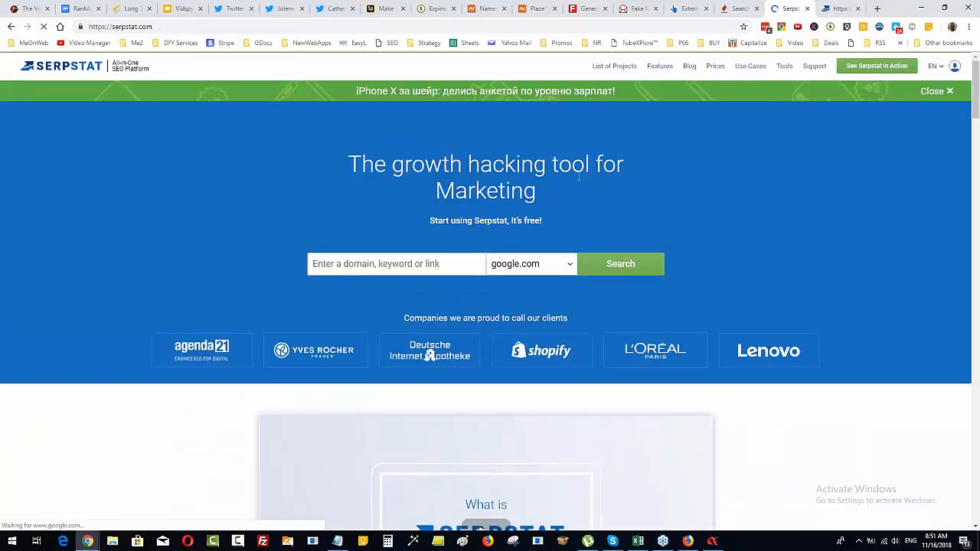
left_click(445, 263)
right_click(321, 263)
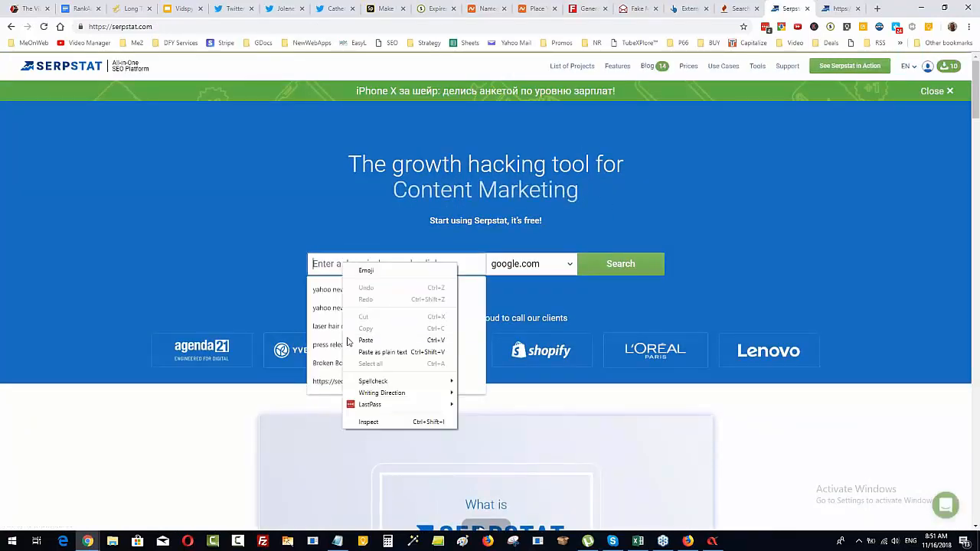
left_click(381, 342)
left_click(626, 264)
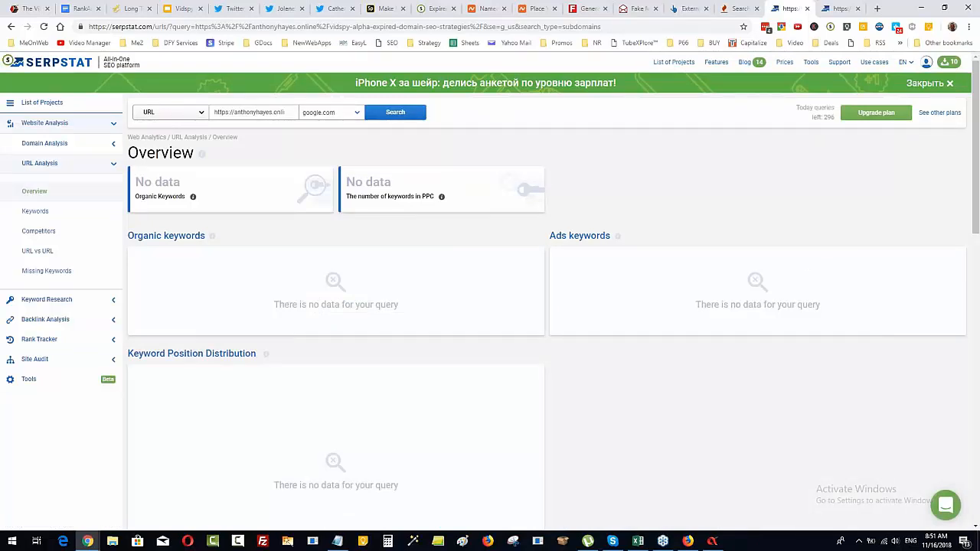
right_click(235, 112)
left_click(272, 158)
left_click(420, 113)
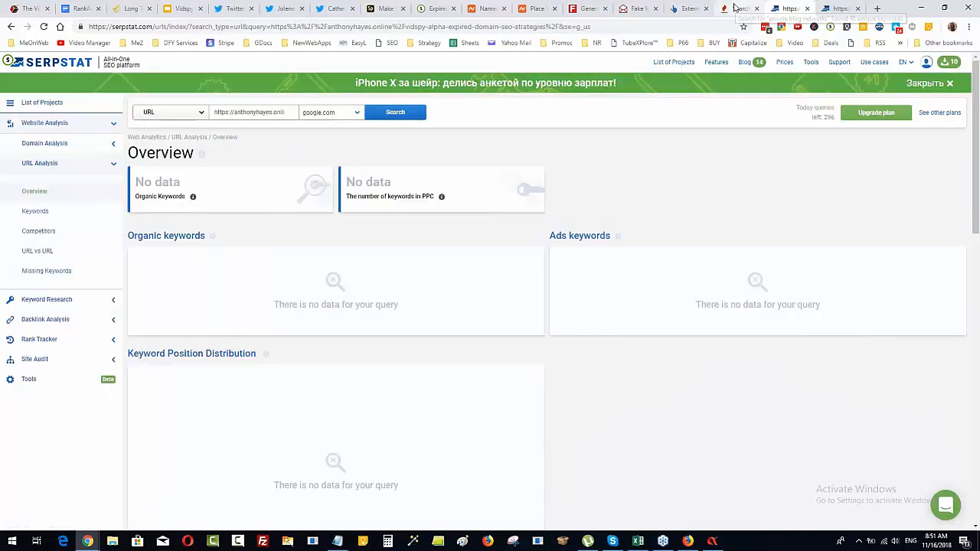
Switch to the tab with the gotchseo.com/backlinks/ report and examine the keywords the page ranks for
left_click(841, 8)
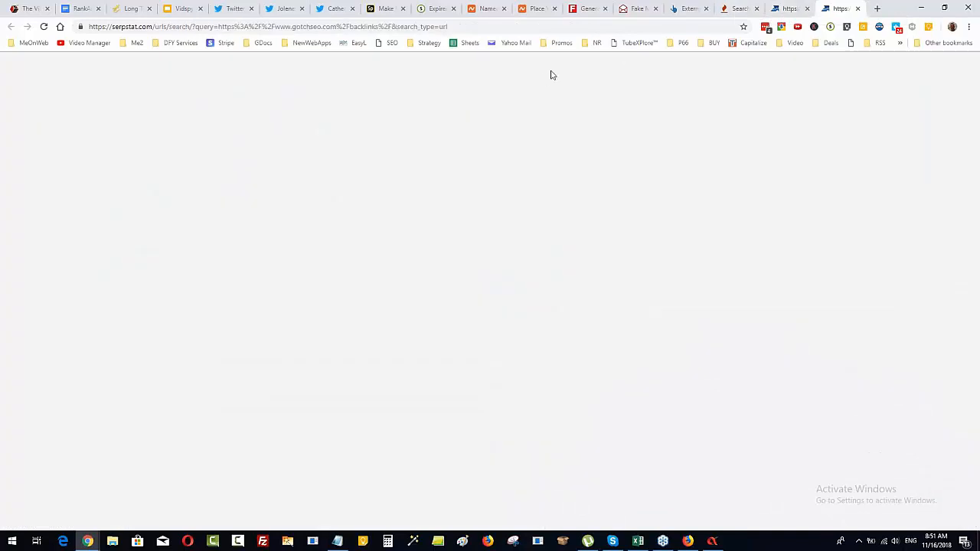
scroll(236, 103, "up", 2)
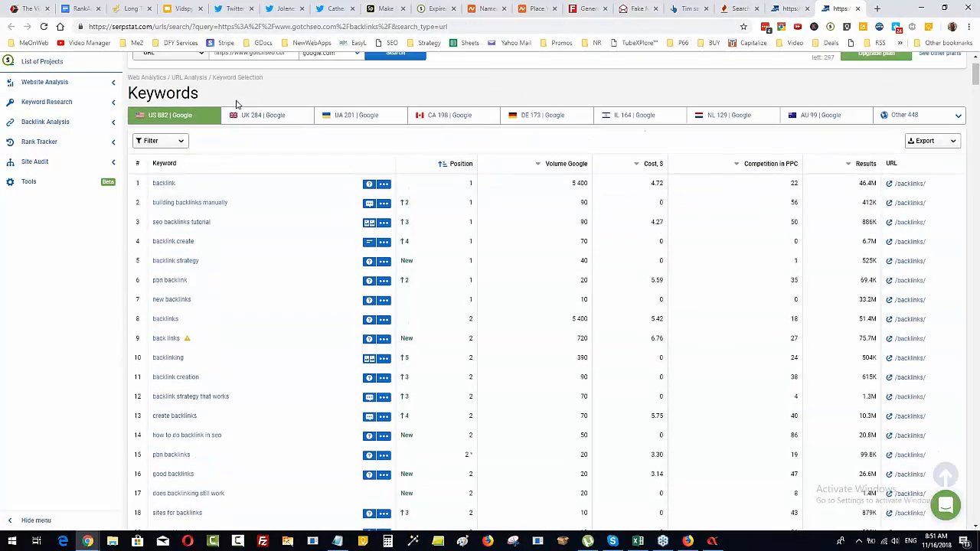
scroll(491, 291, "up", 2)
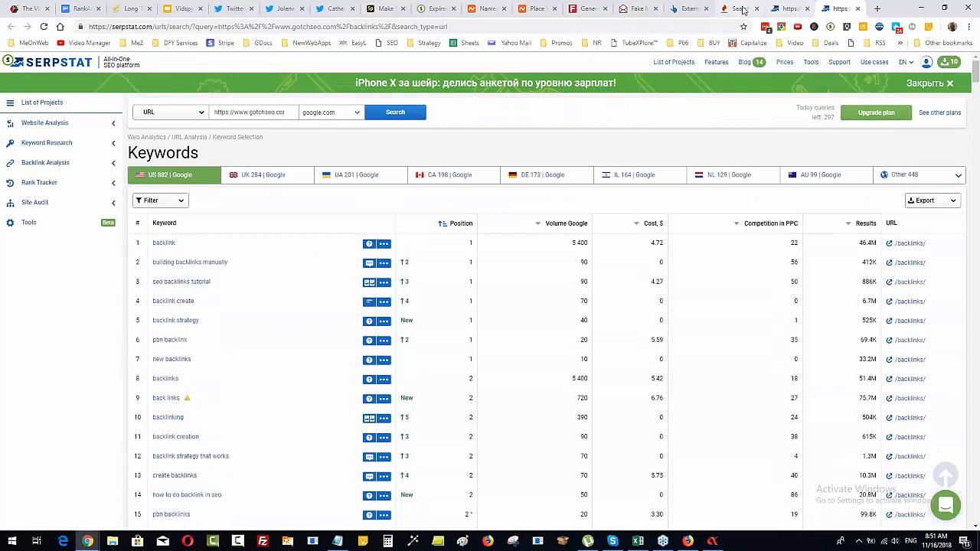
left_click(789, 8)
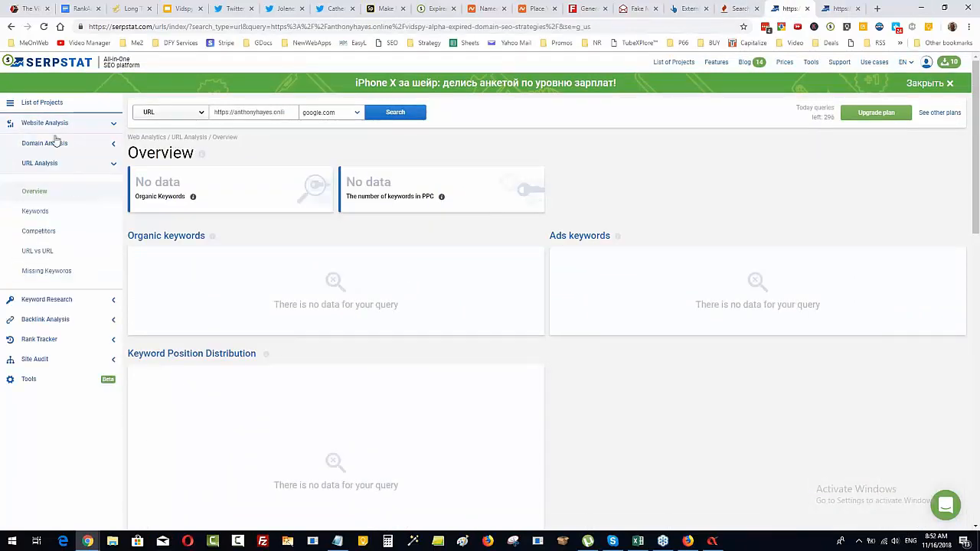
left_click(11, 27)
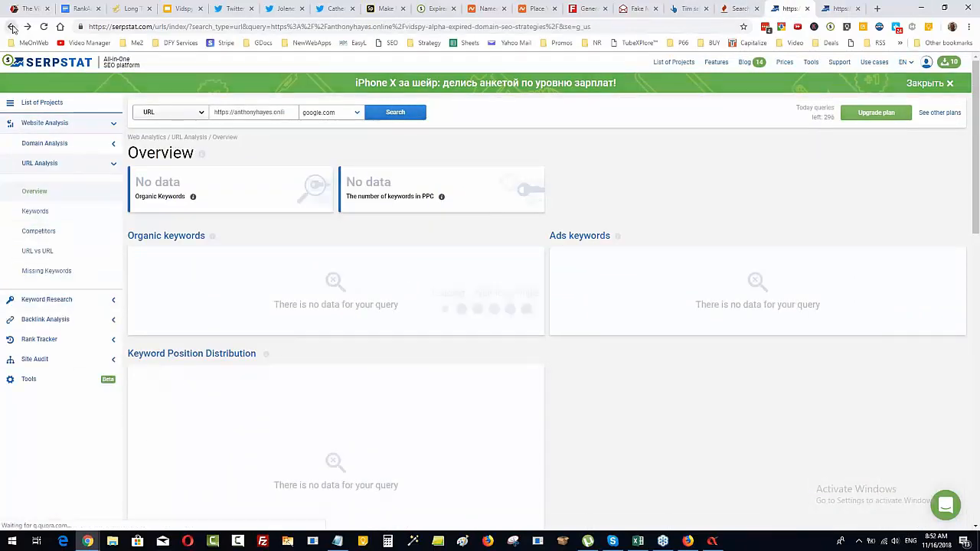
left_click(11, 26)
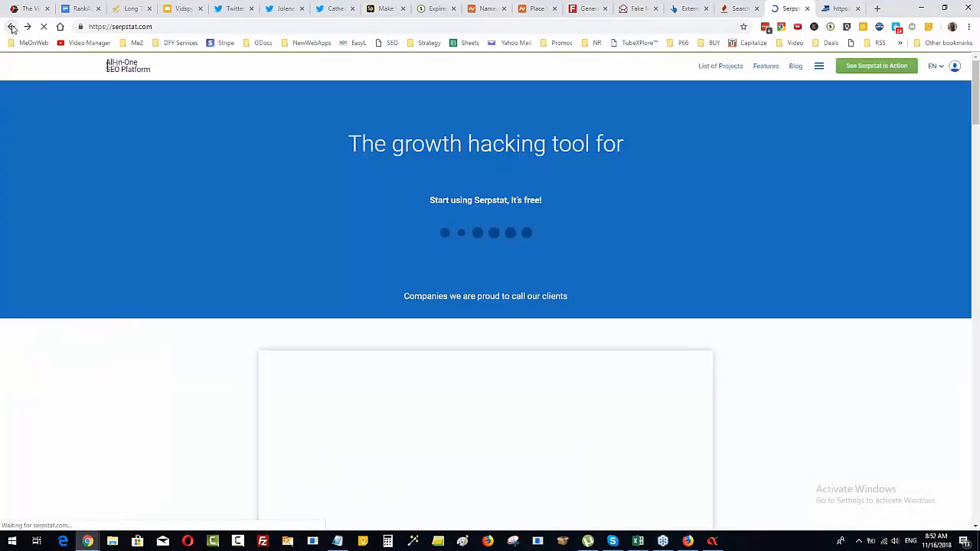
left_click(12, 27)
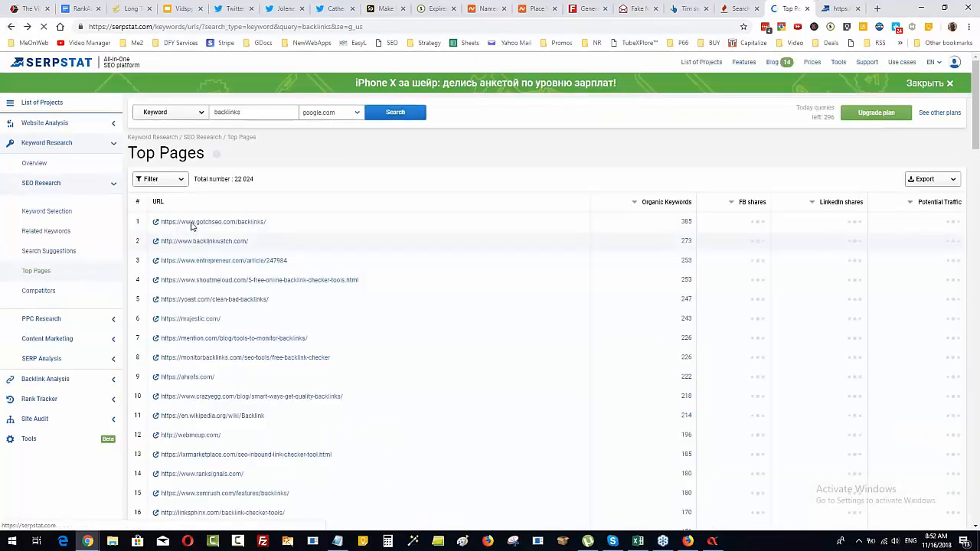
left_click(201, 223)
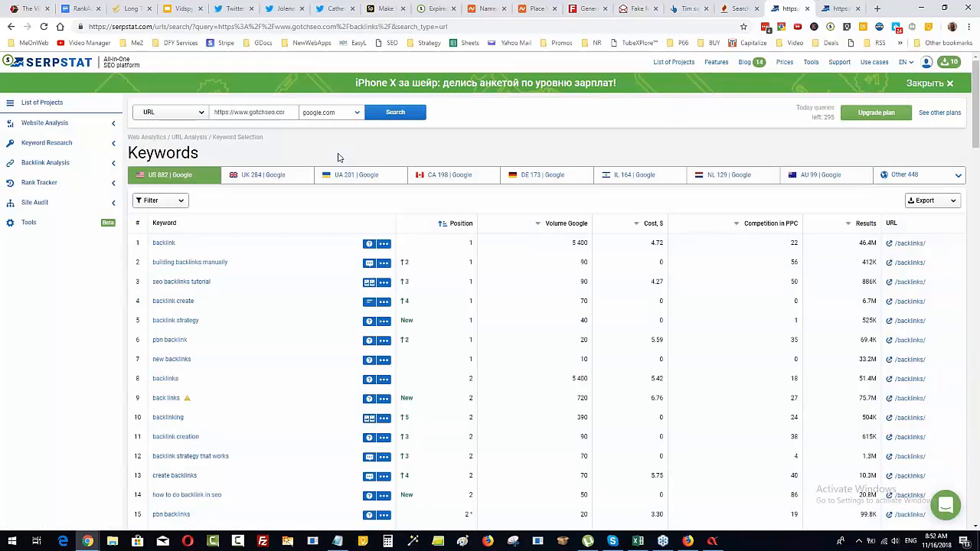
left_click(82, 144)
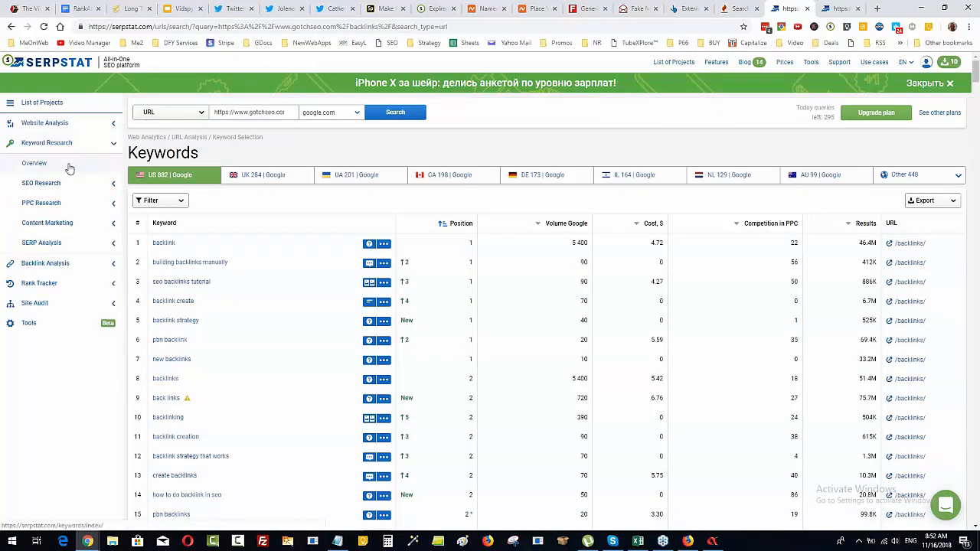
left_click(68, 166)
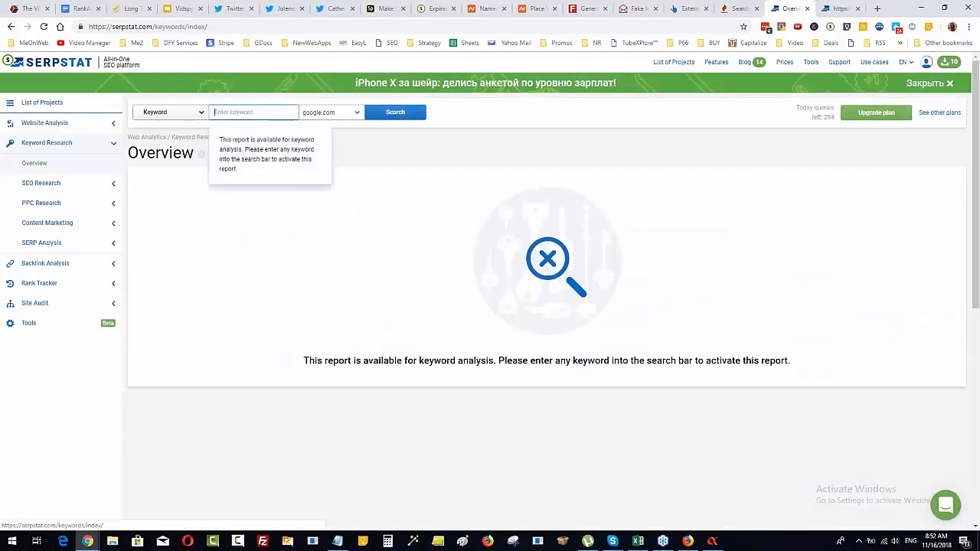
left_click(10, 27)
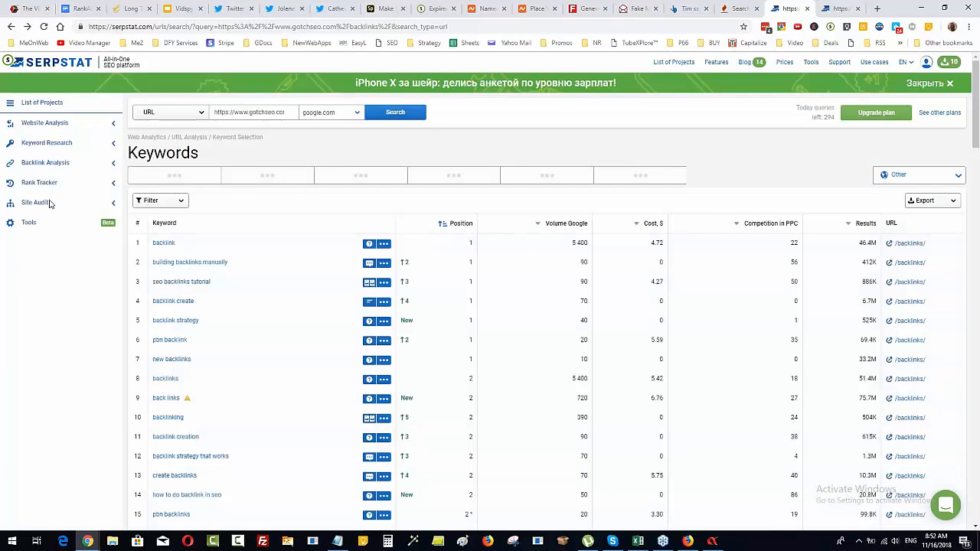
Open the Referring Domains backlink report for the gotchseo.com/backlinks/ page and examine the domains linking to it
left_click(112, 166)
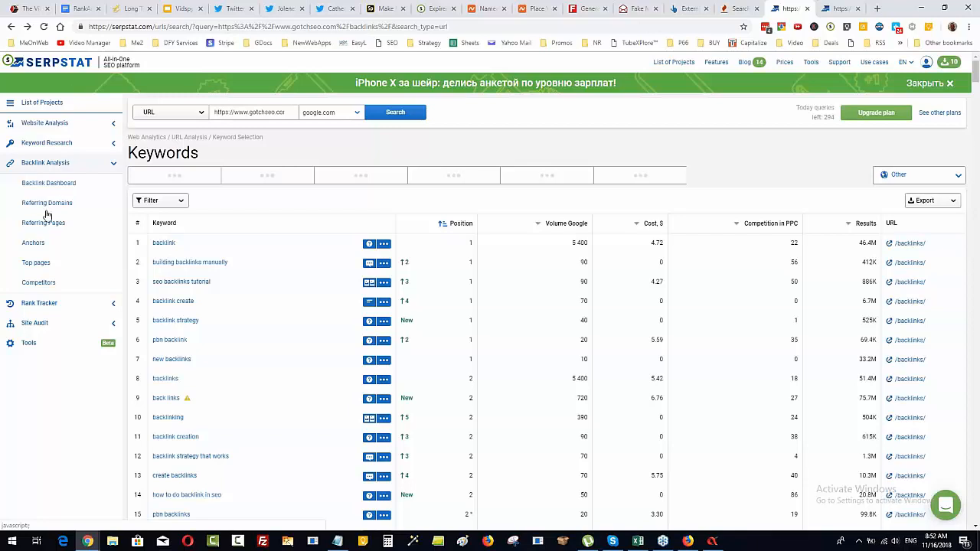
scroll(34, 203, "down", 2)
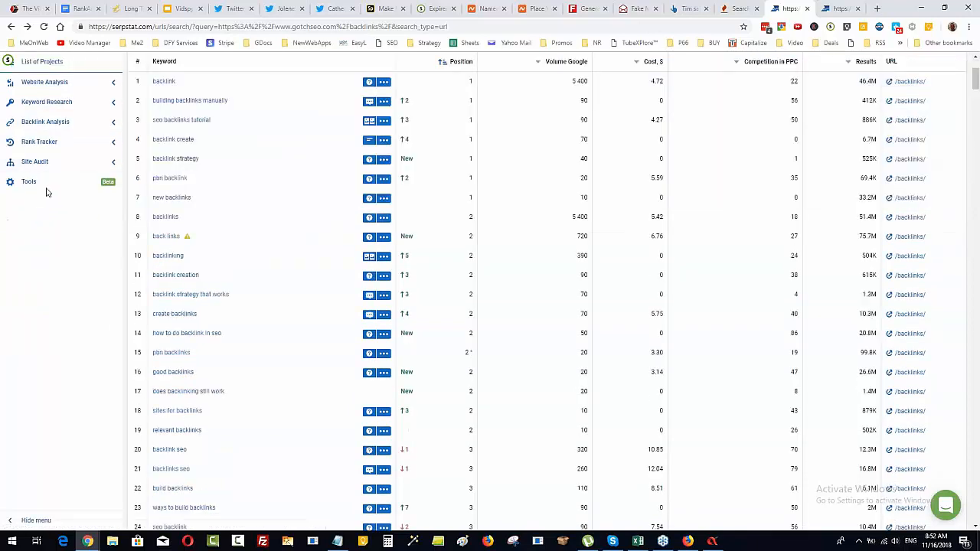
scroll(113, 186, "up", 2)
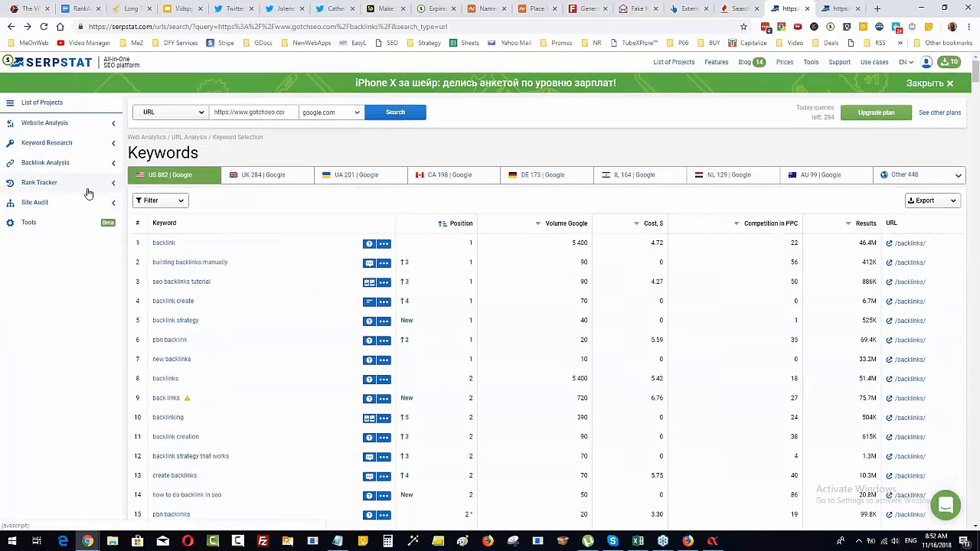
left_click(110, 165)
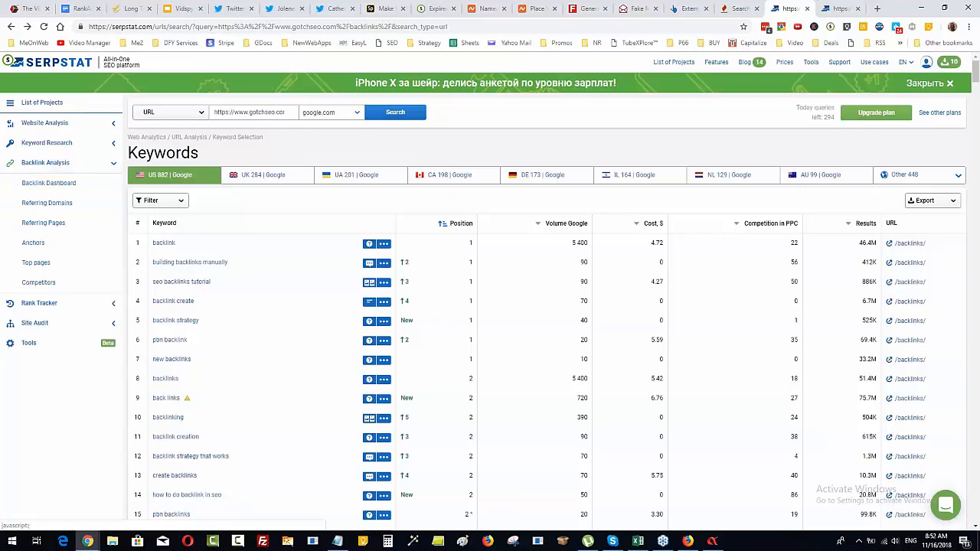
left_click(46, 203)
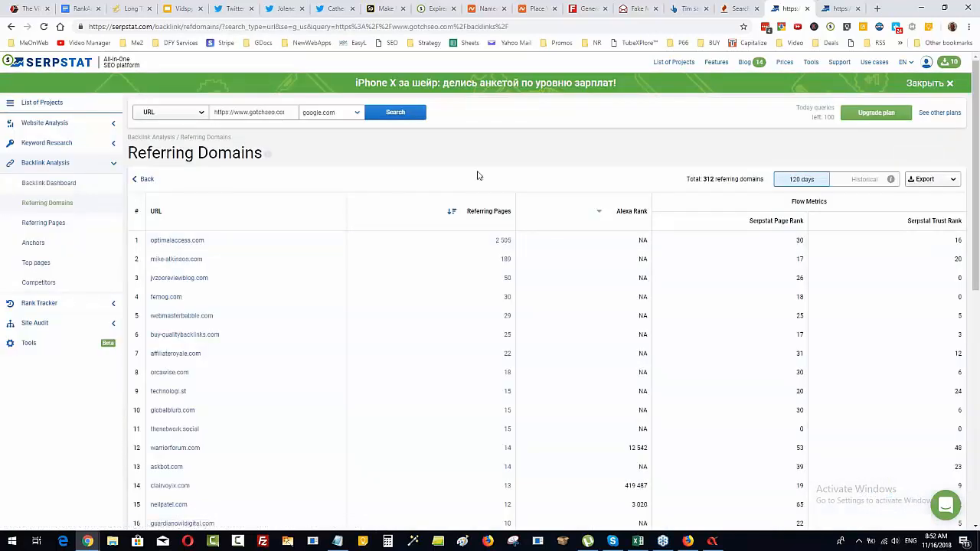
scroll(477, 175, "down", 1)
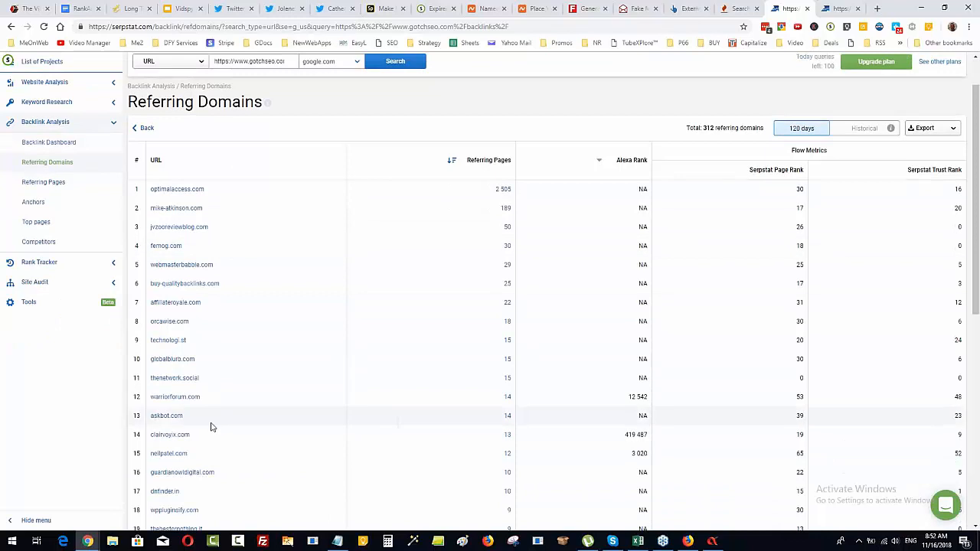
scroll(212, 427, "down", 2)
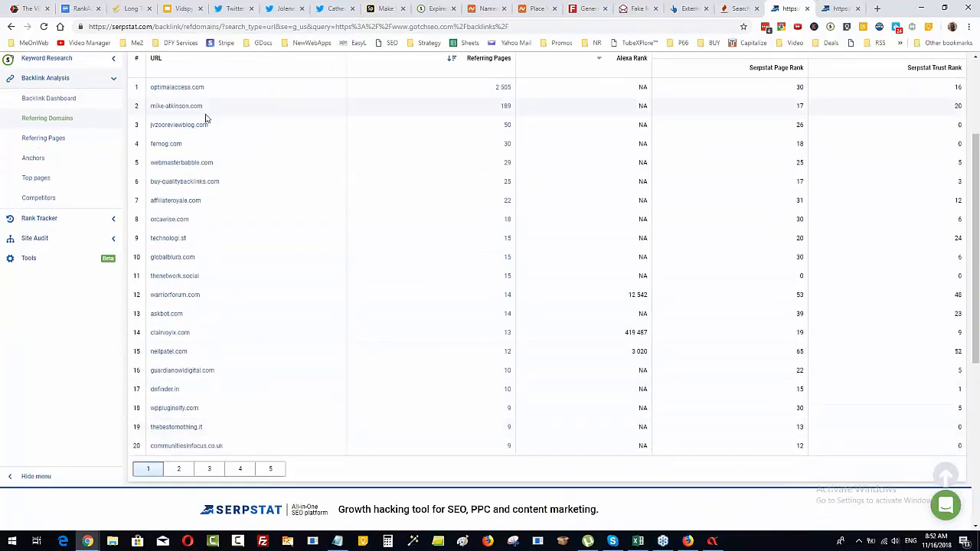
scroll(205, 118, "up", 3)
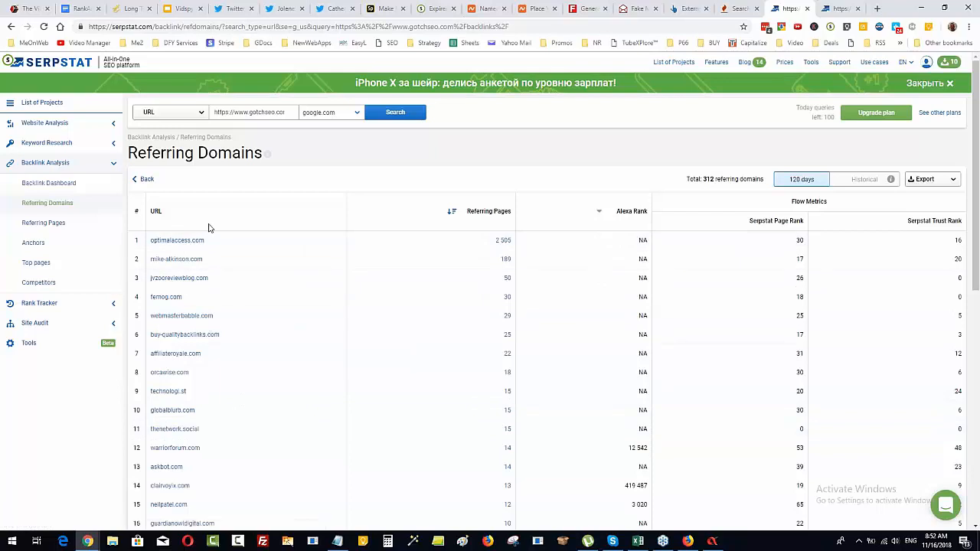
scroll(396, 352, "down", 2)
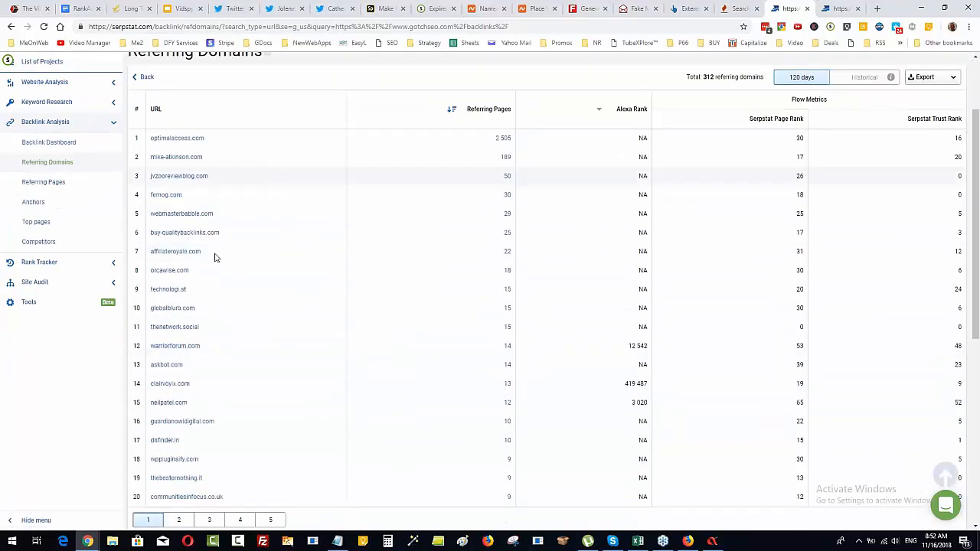
Switch to the Vidspy benefits presentation in Google Slides
scroll(462, 237, "up", 2)
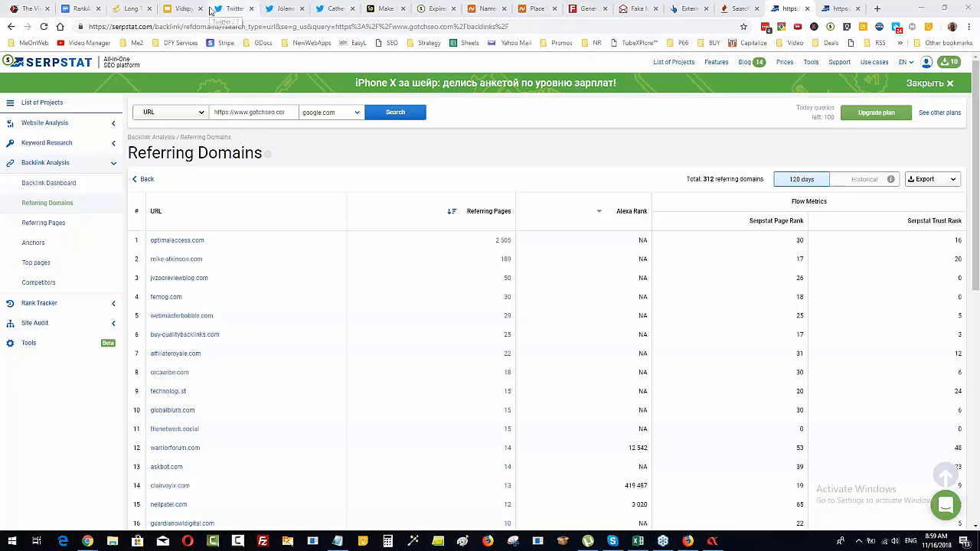
left_click(184, 7)
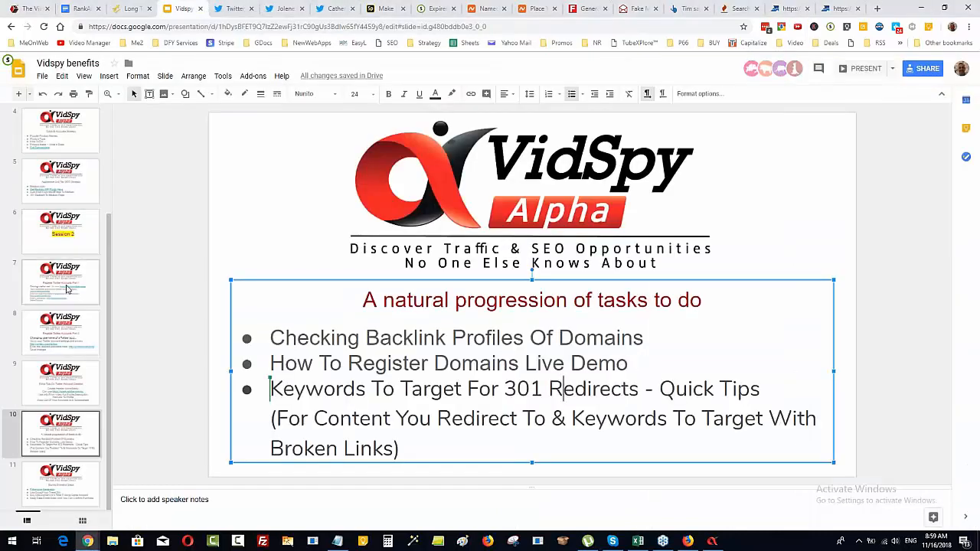